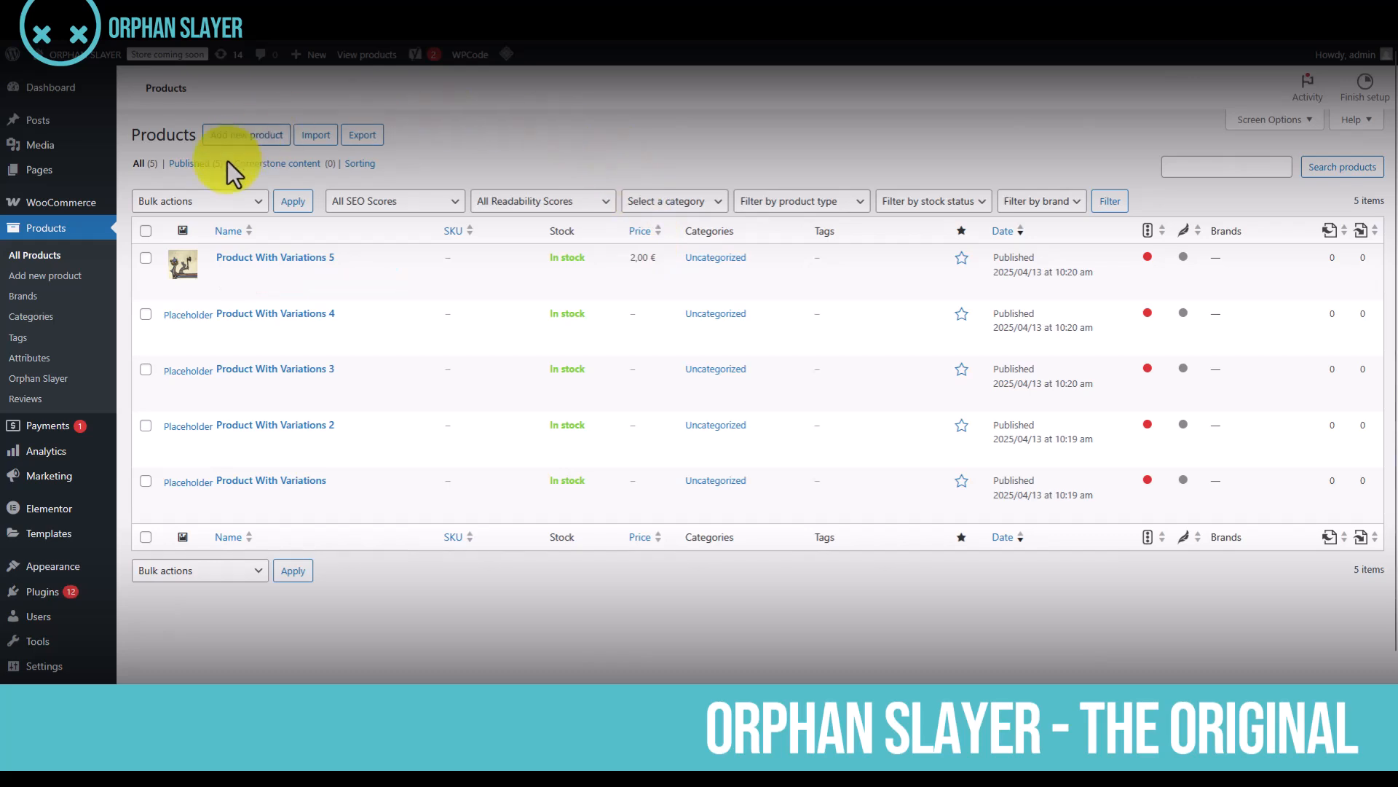
Select Product With Variations 5, 4 and 3 and choose the Slay Orphans (Variations) bulk action without applying it
mouse_move(274, 271)
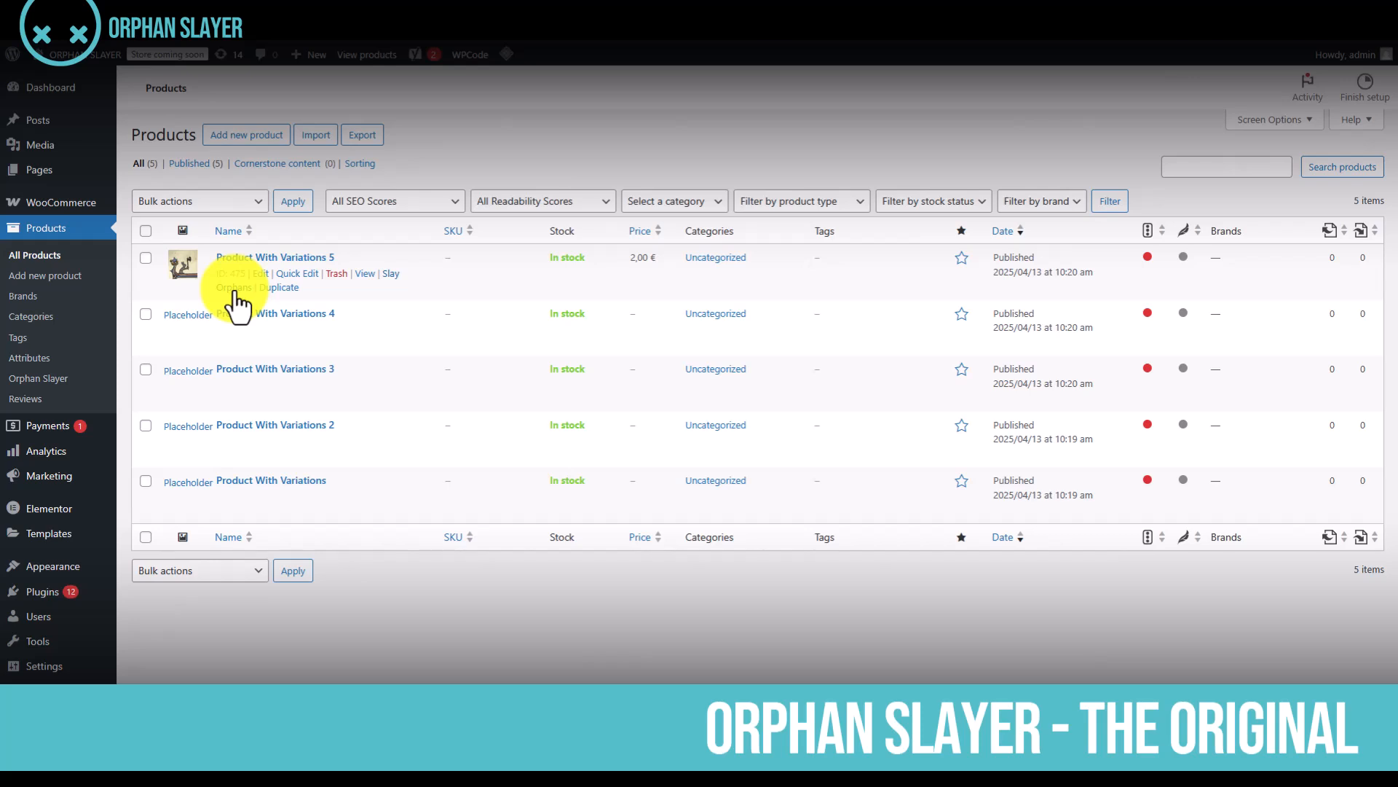
click(146, 259)
click(145, 314)
click(146, 369)
click(252, 204)
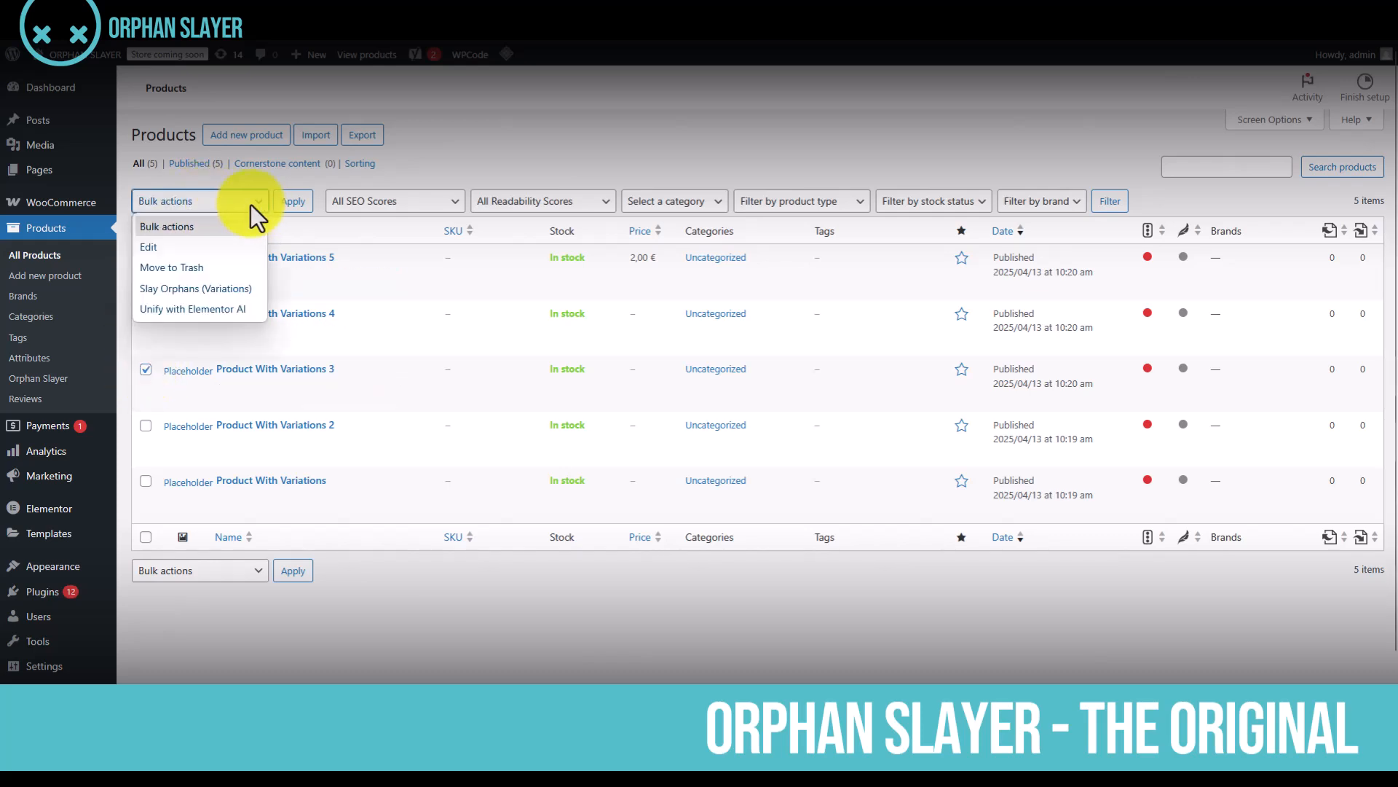
click(207, 288)
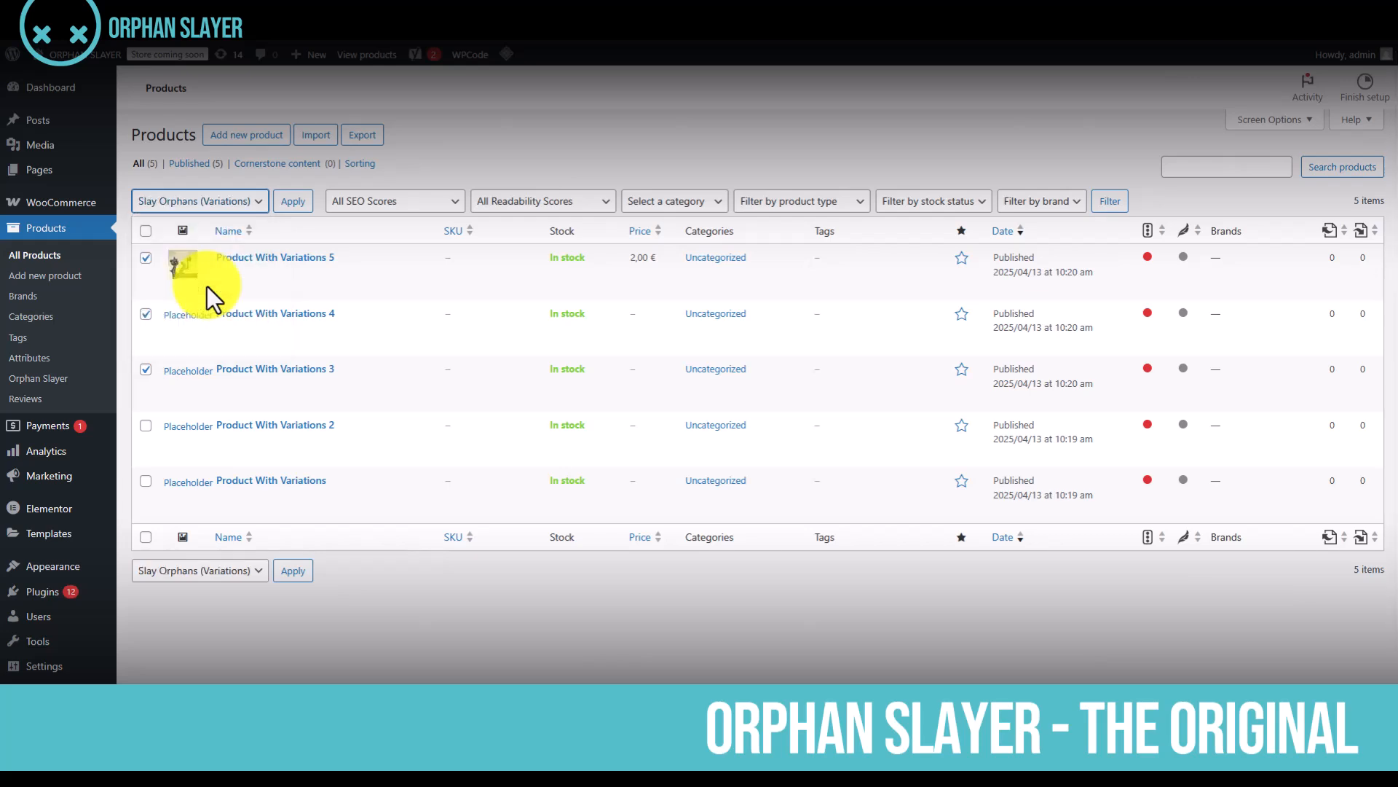
Deselect Product With Variations 5, 4 and 3 in the product list
click(146, 258)
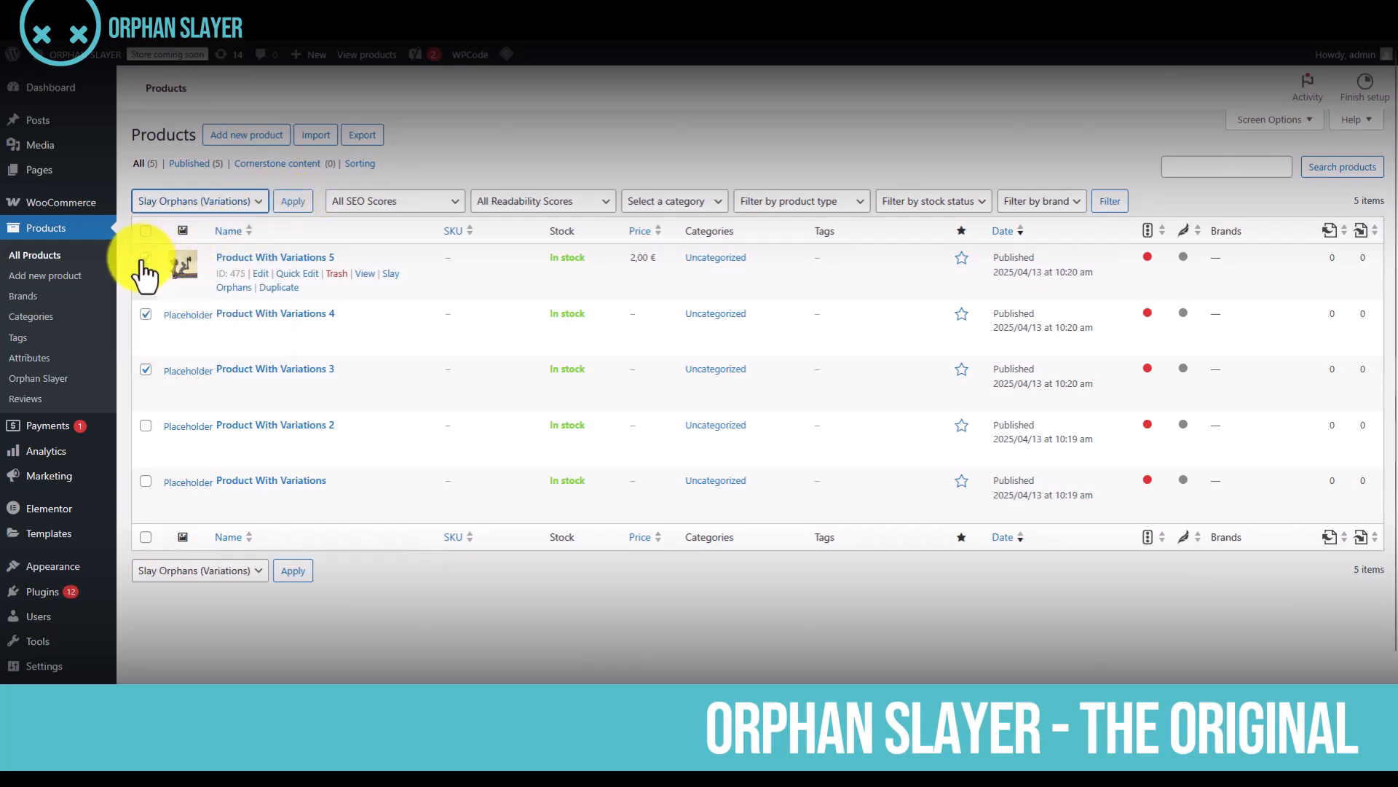
click(146, 314)
click(146, 369)
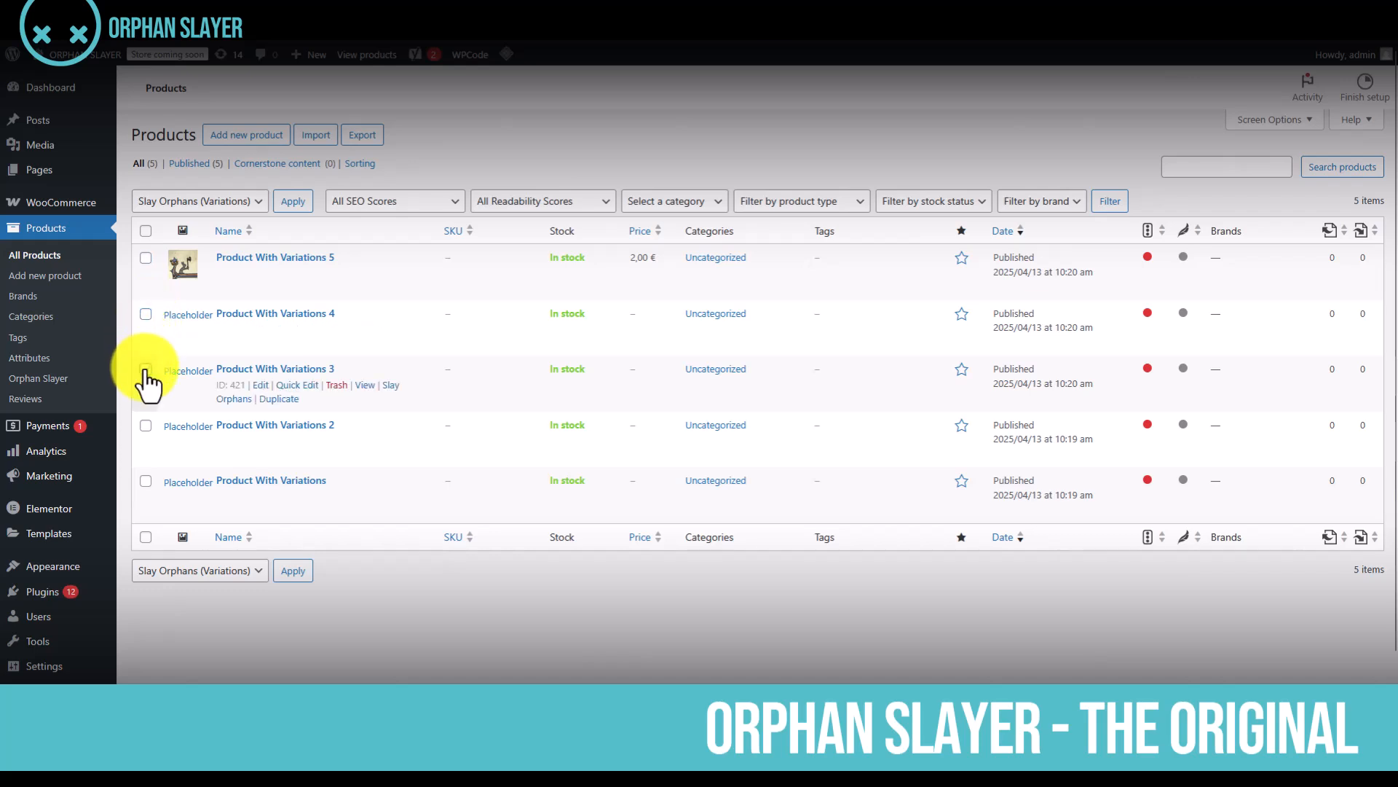
Open Product With Variations 5 for editing and look at its Orphan Slayer section with the slaying options
click(254, 260)
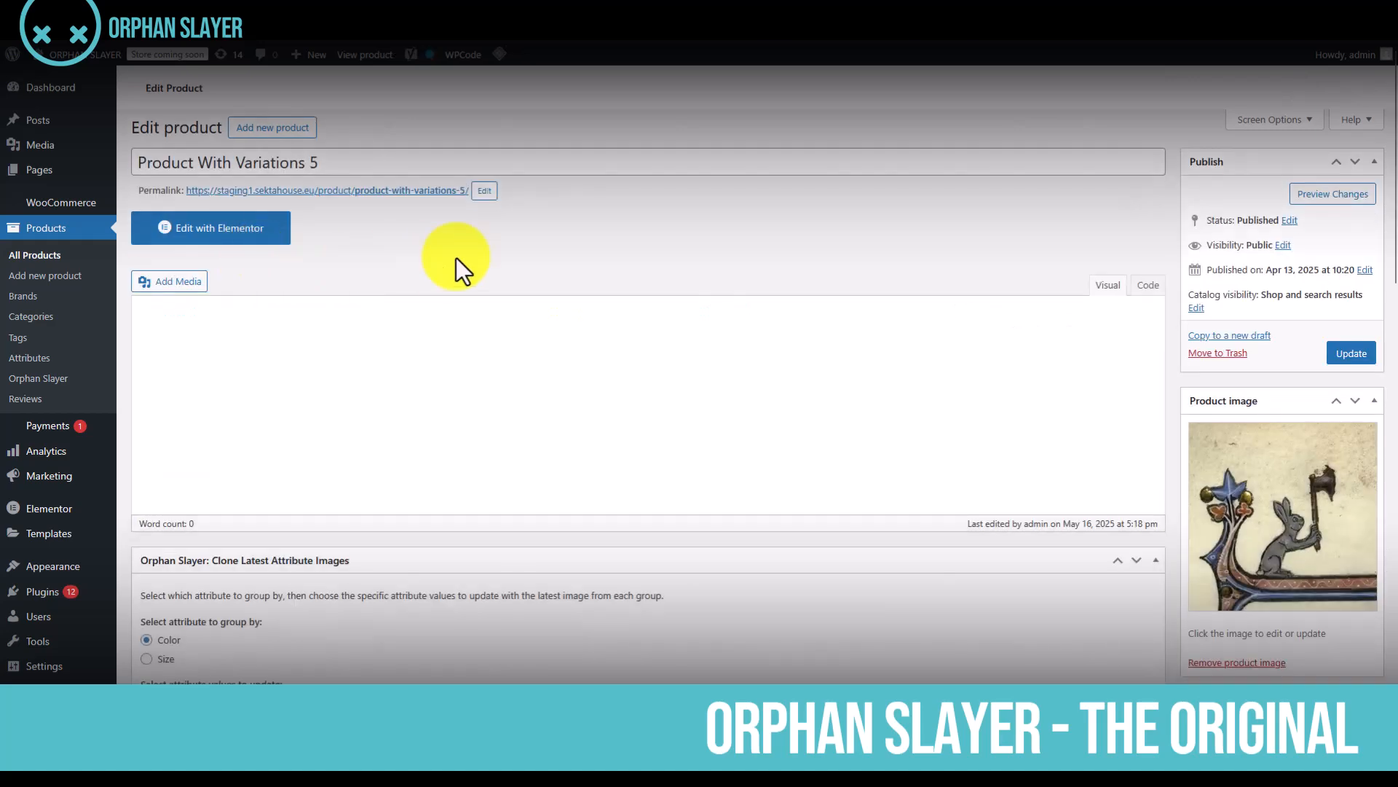
scroll(660, 252, down, 10)
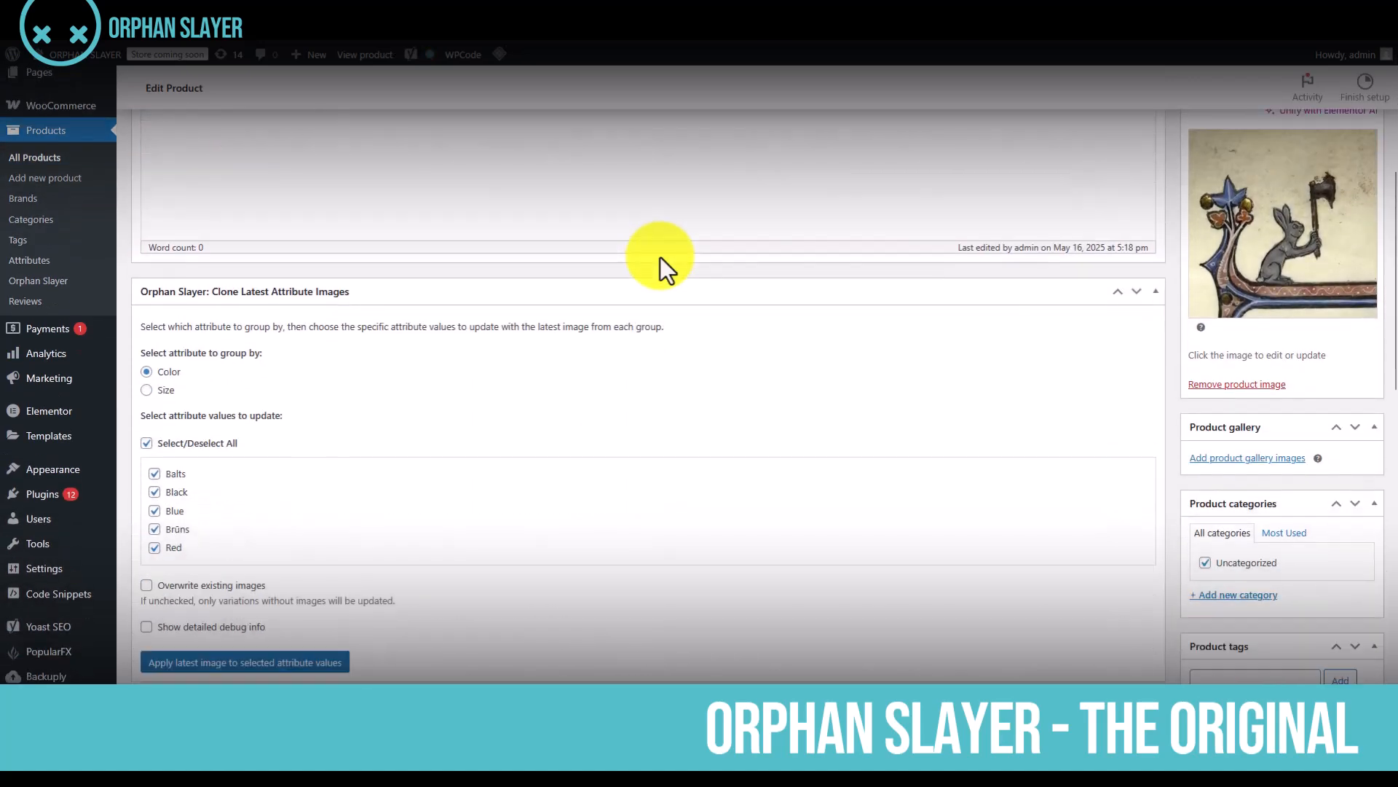
scroll(660, 256, down, 6)
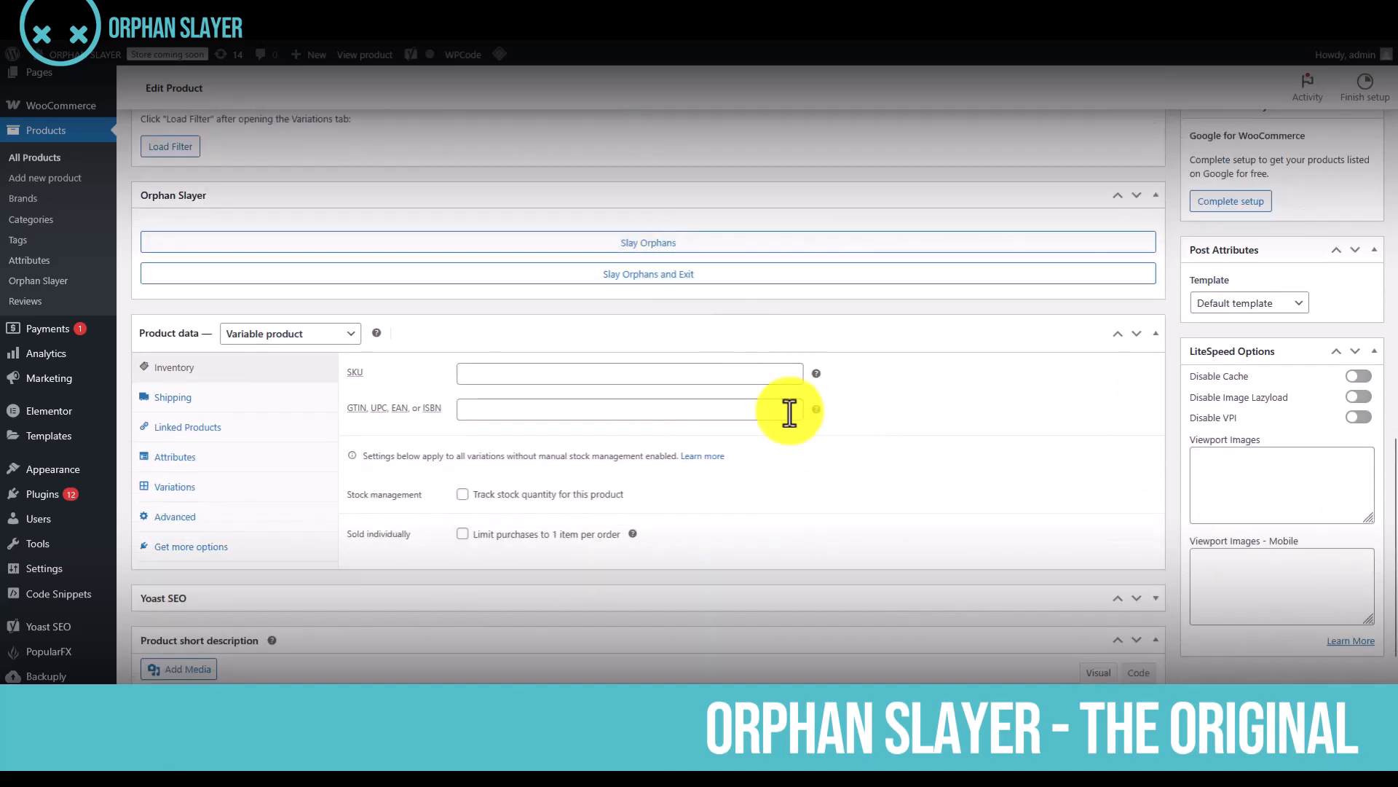
click(649, 247)
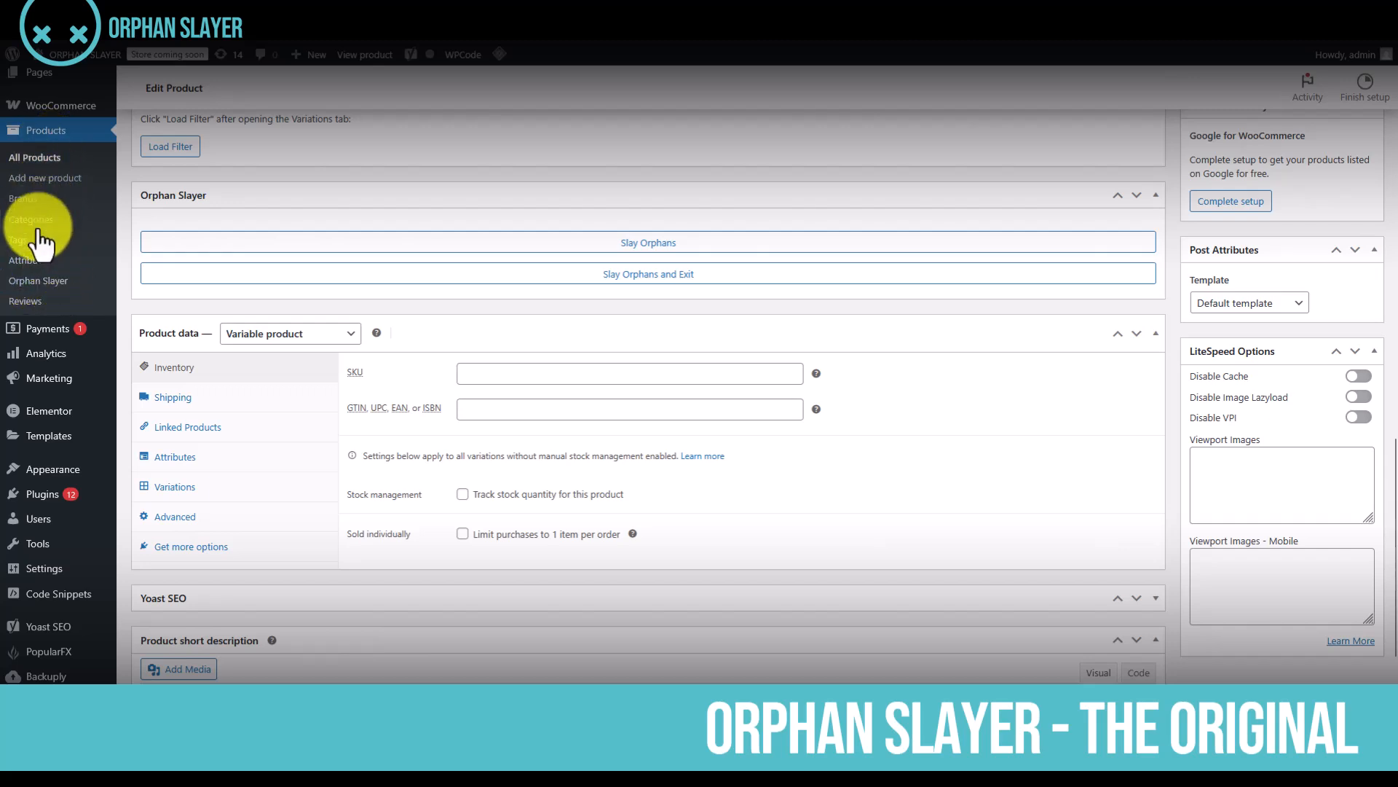
Open the Orphan Slayer control panel, highlight the purge summary in the slay log, and clear the log
click(42, 285)
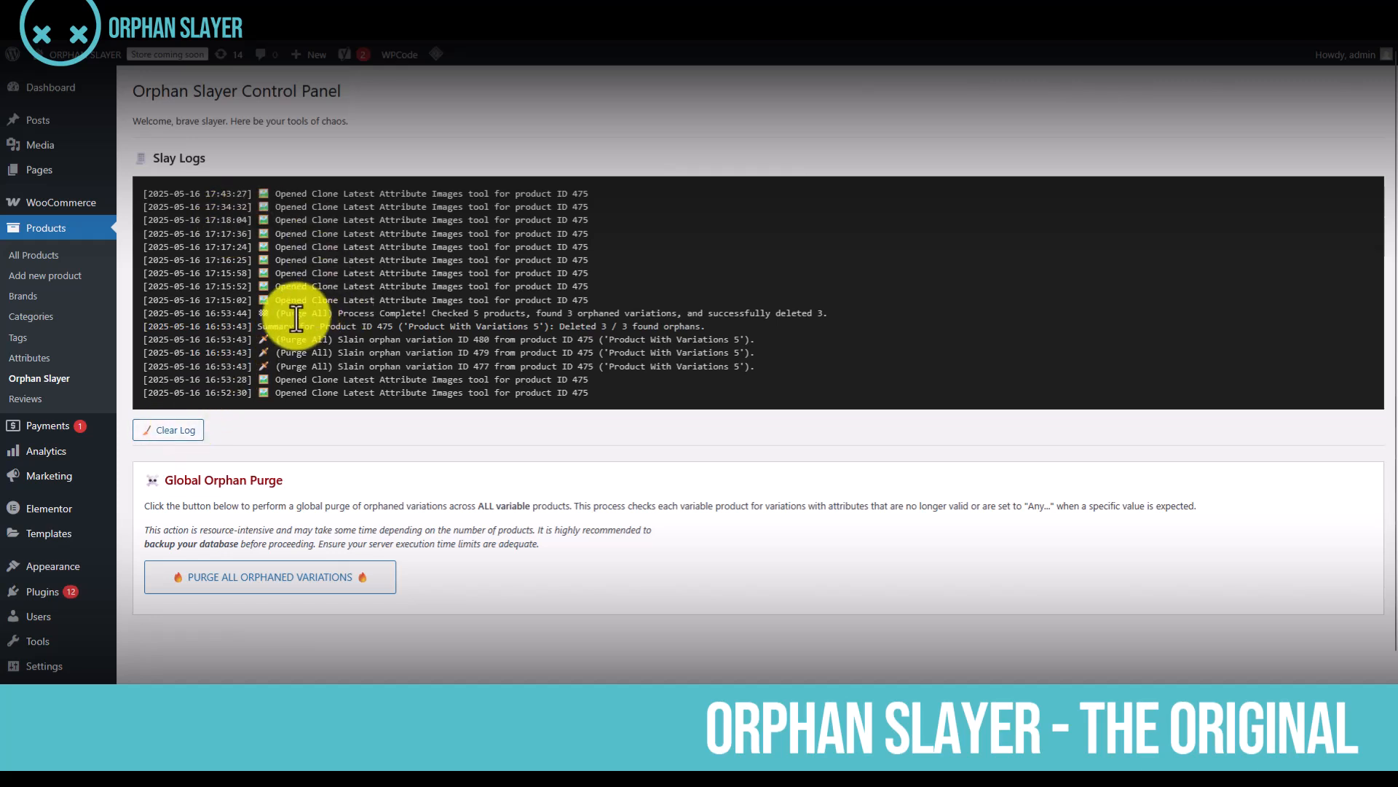
drag(275, 316, 728, 327)
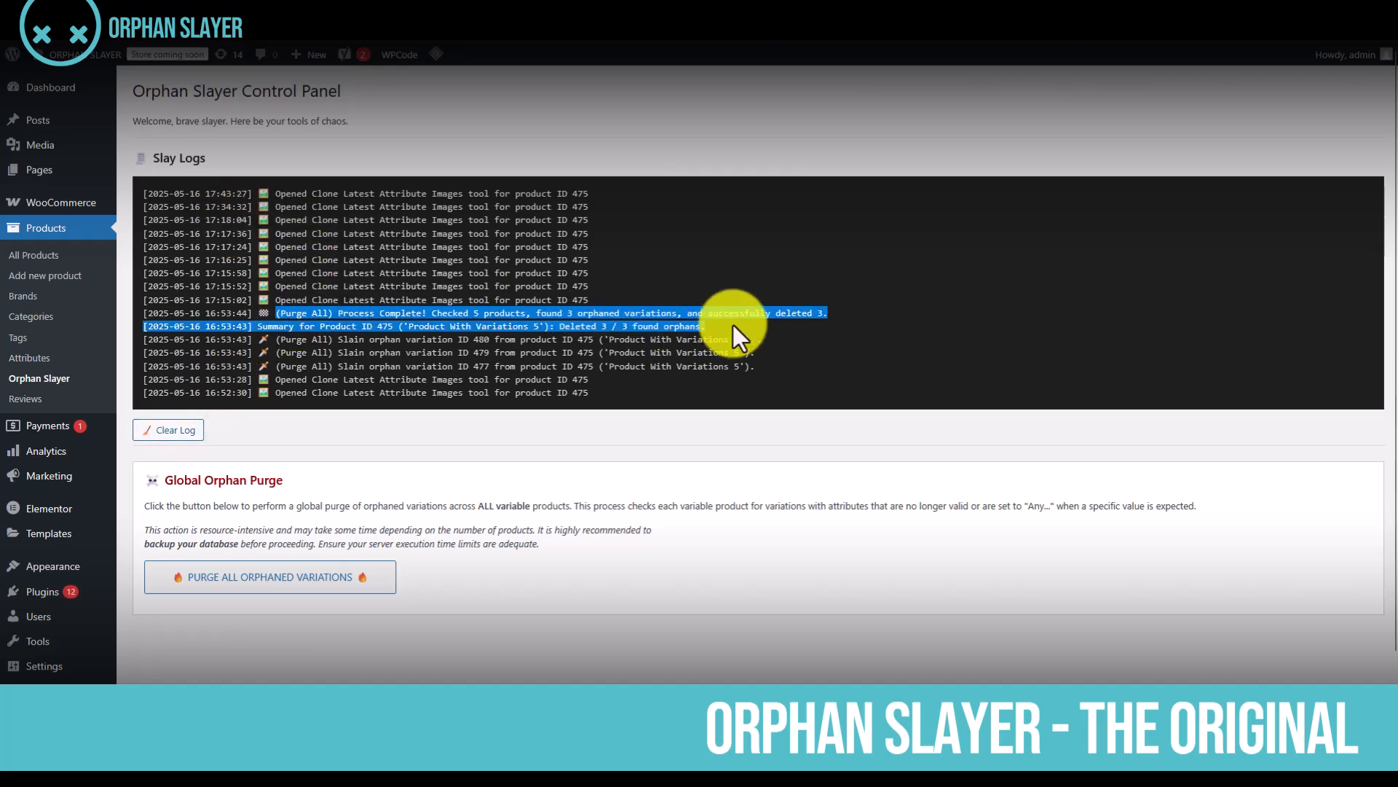
click(171, 431)
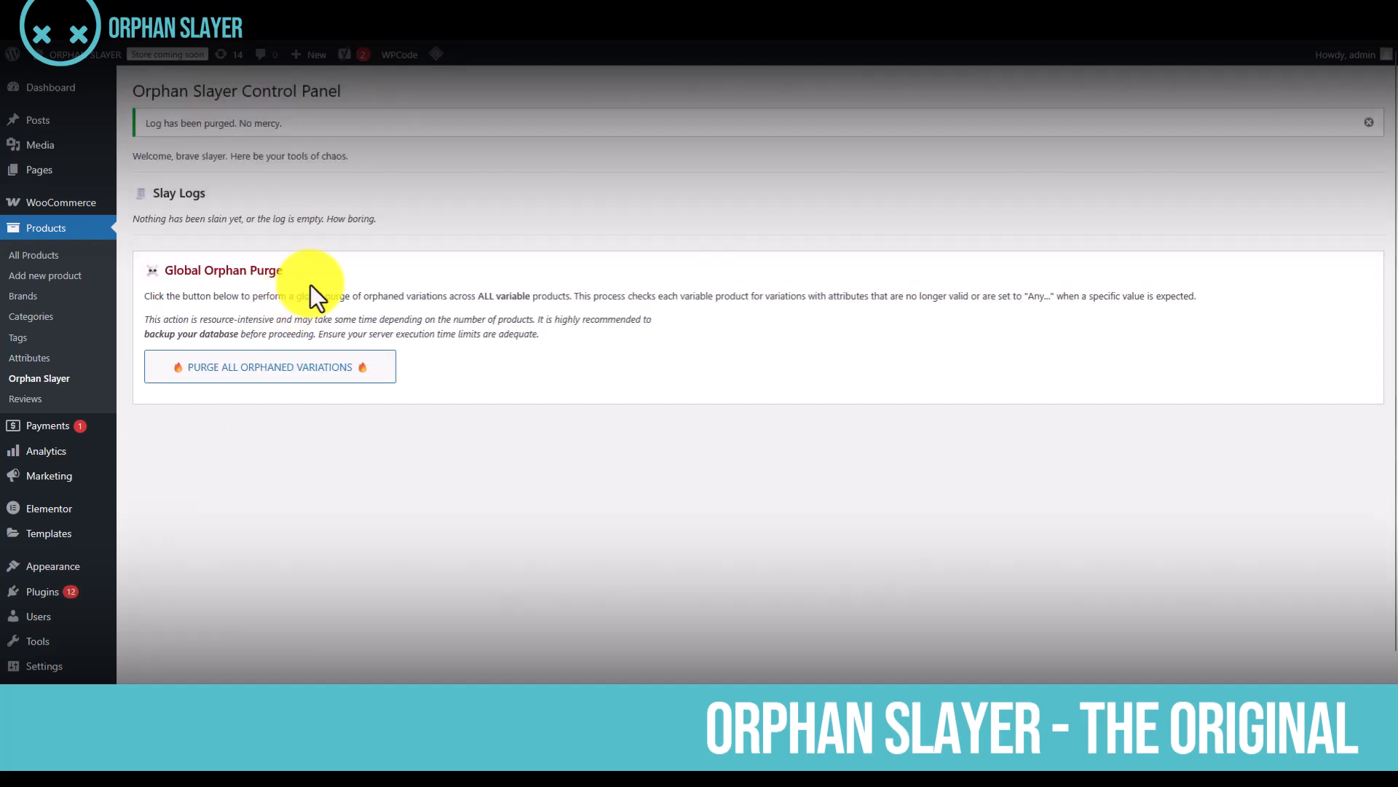
Start the global purge of all orphaned variations and cancel it at the confirmation
click(279, 384)
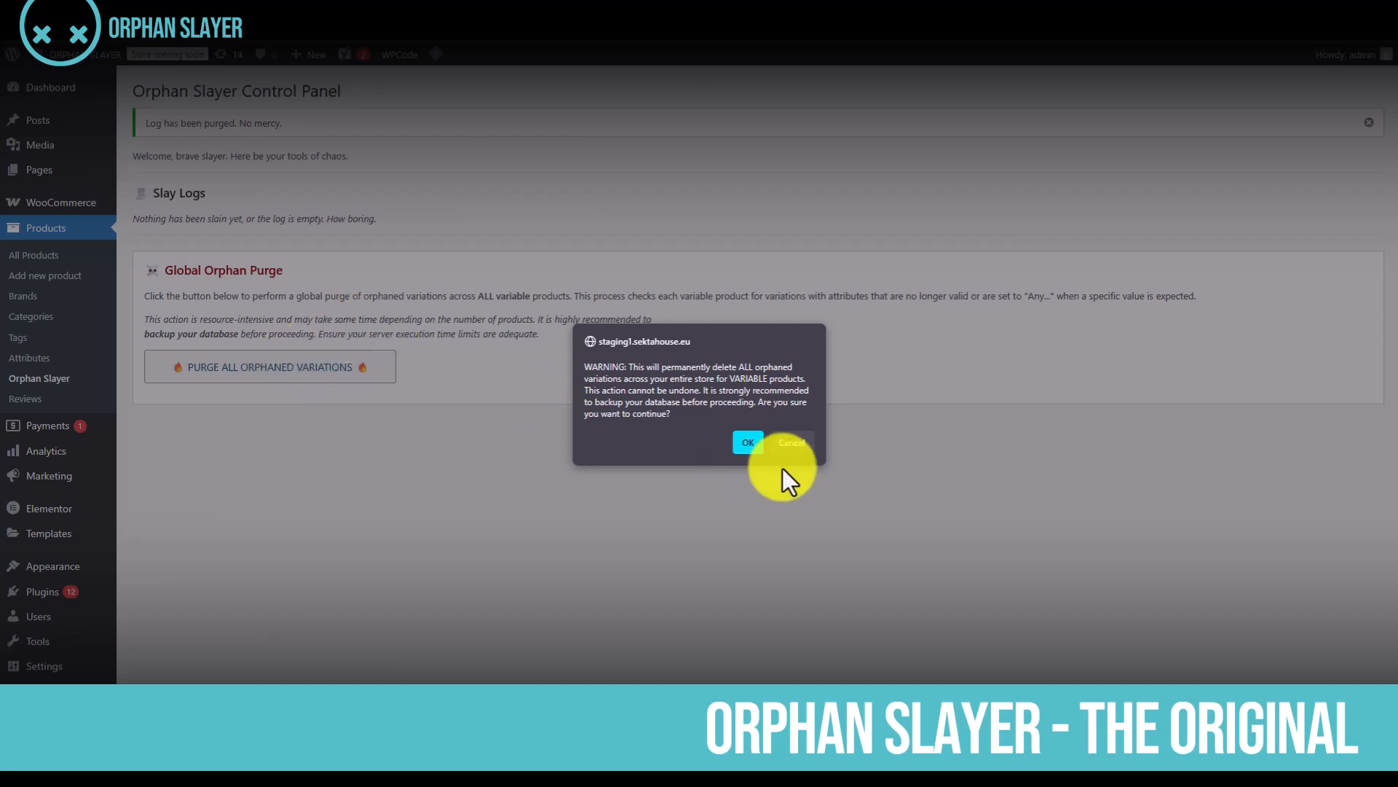
click(777, 443)
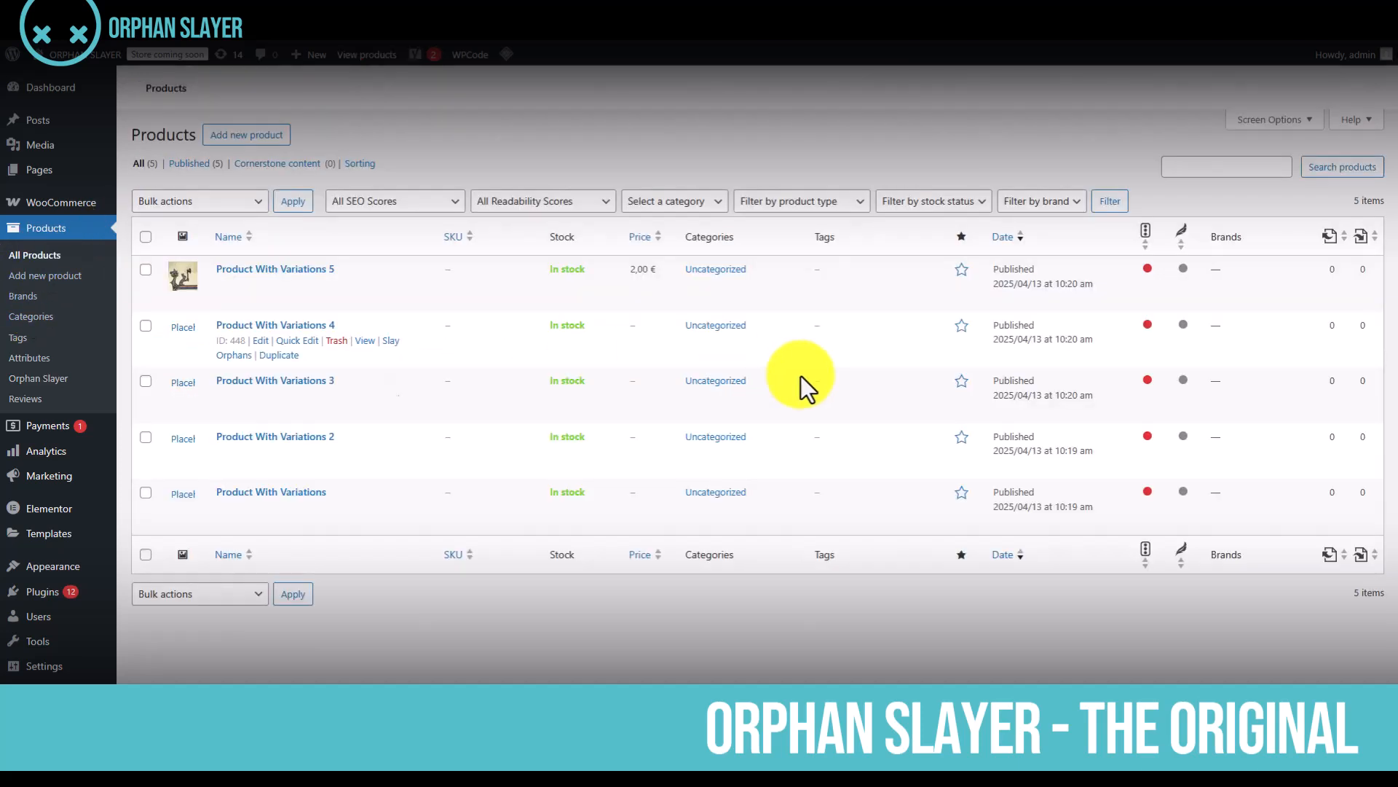
Open Product With Variations 5 from the product list and display its variations in the product data
click(254, 258)
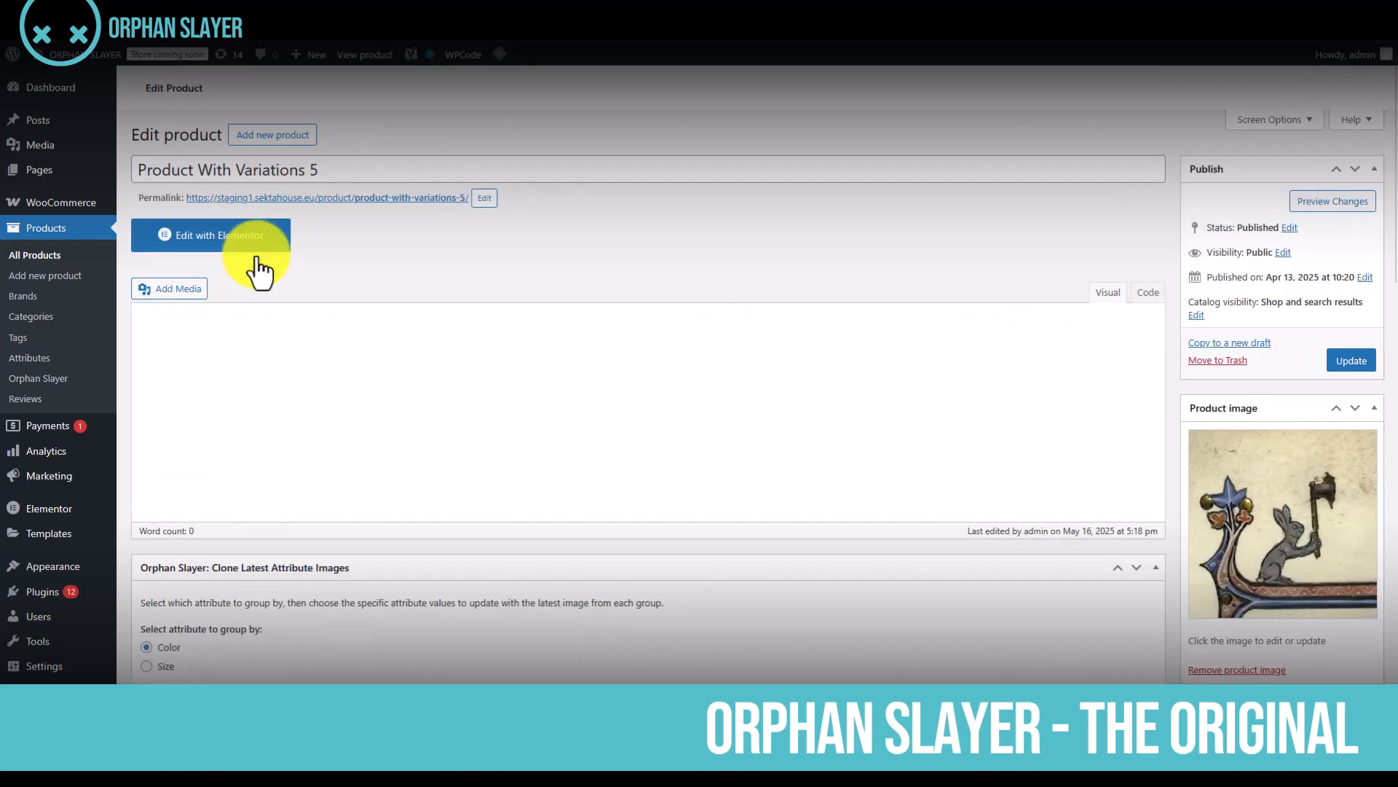
scroll(692, 466, down, 6)
scroll(670, 465, up, 6)
scroll(667, 465, down, 3)
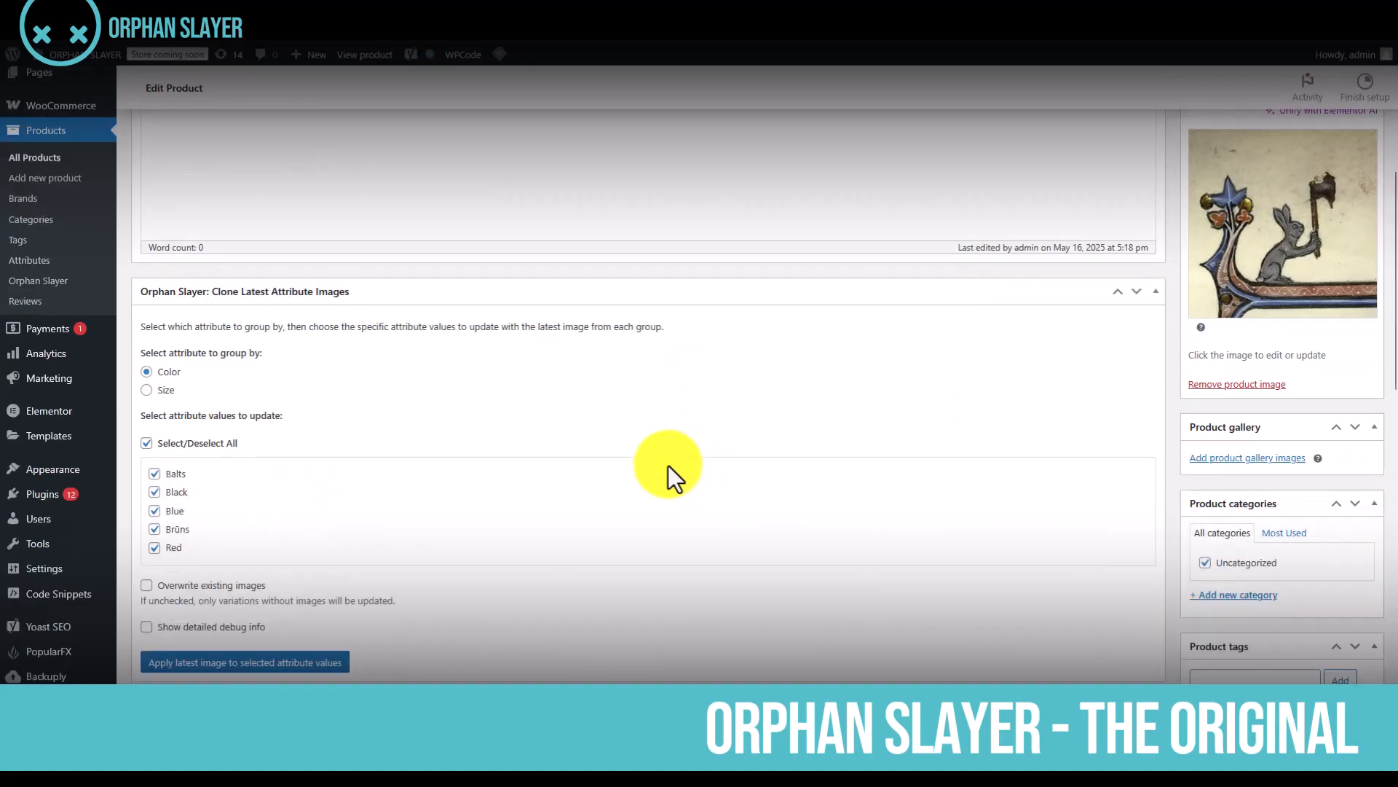
scroll(667, 463, up, 3)
scroll(655, 463, down, 7)
scroll(656, 463, down, 9)
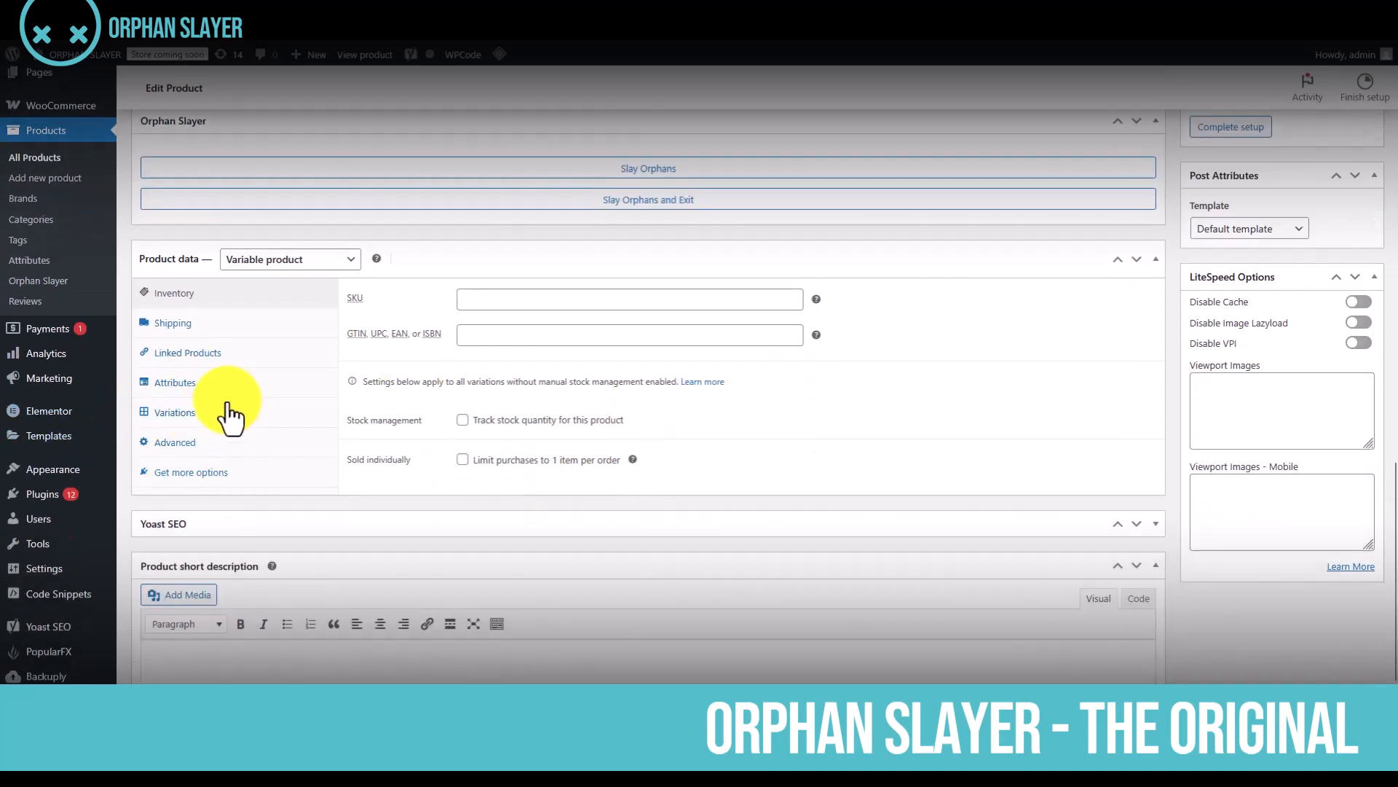
click(218, 412)
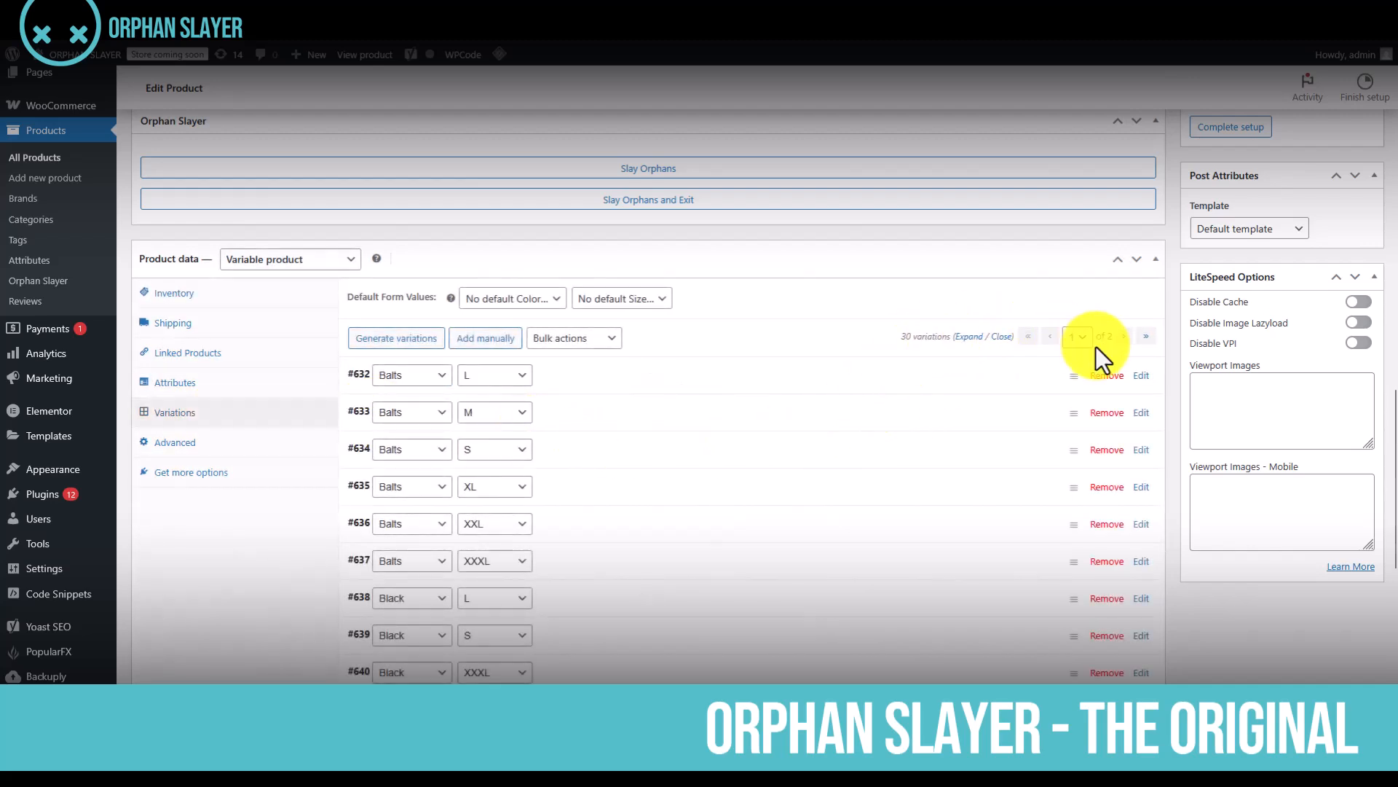
Remove the value Balts from the product's Color attribute and save the attributes
click(208, 382)
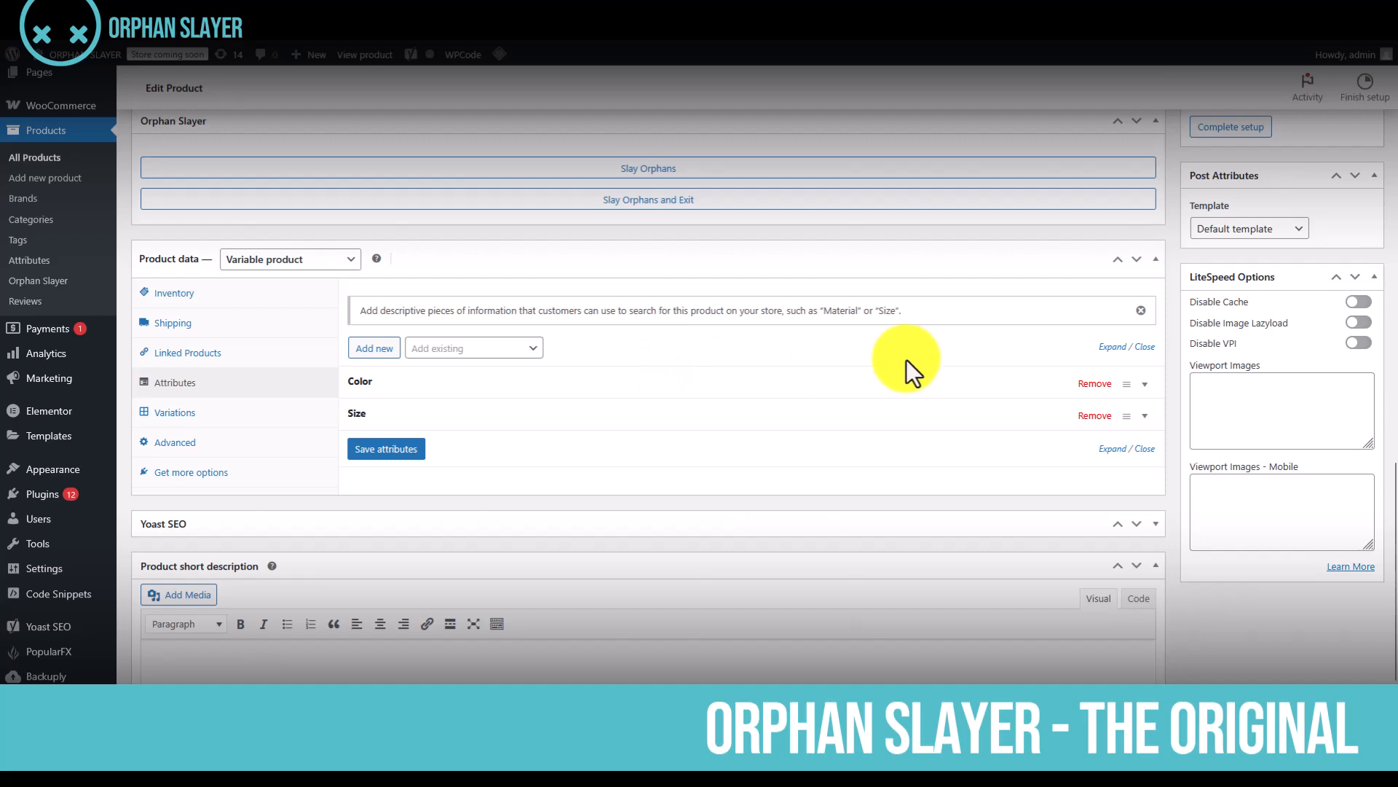
click(892, 393)
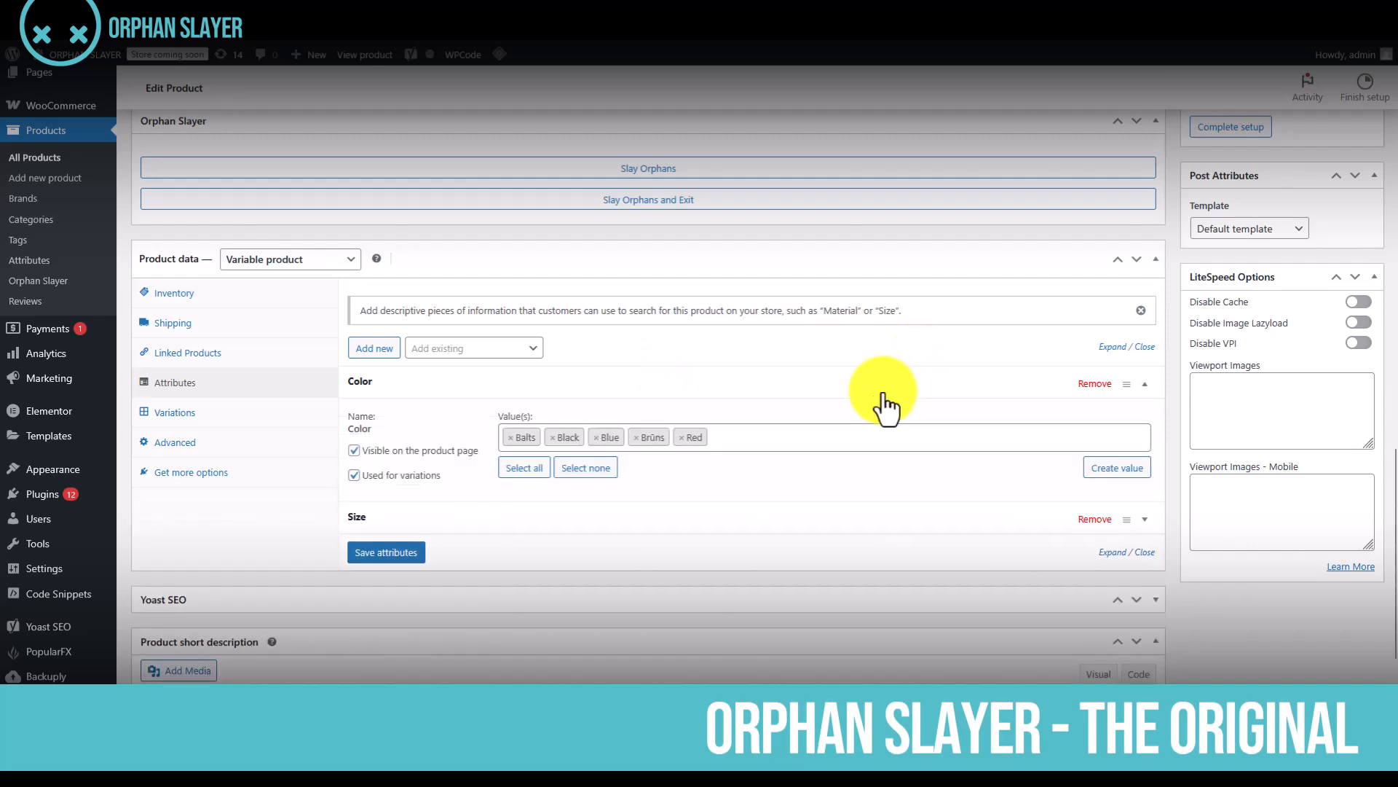
click(510, 437)
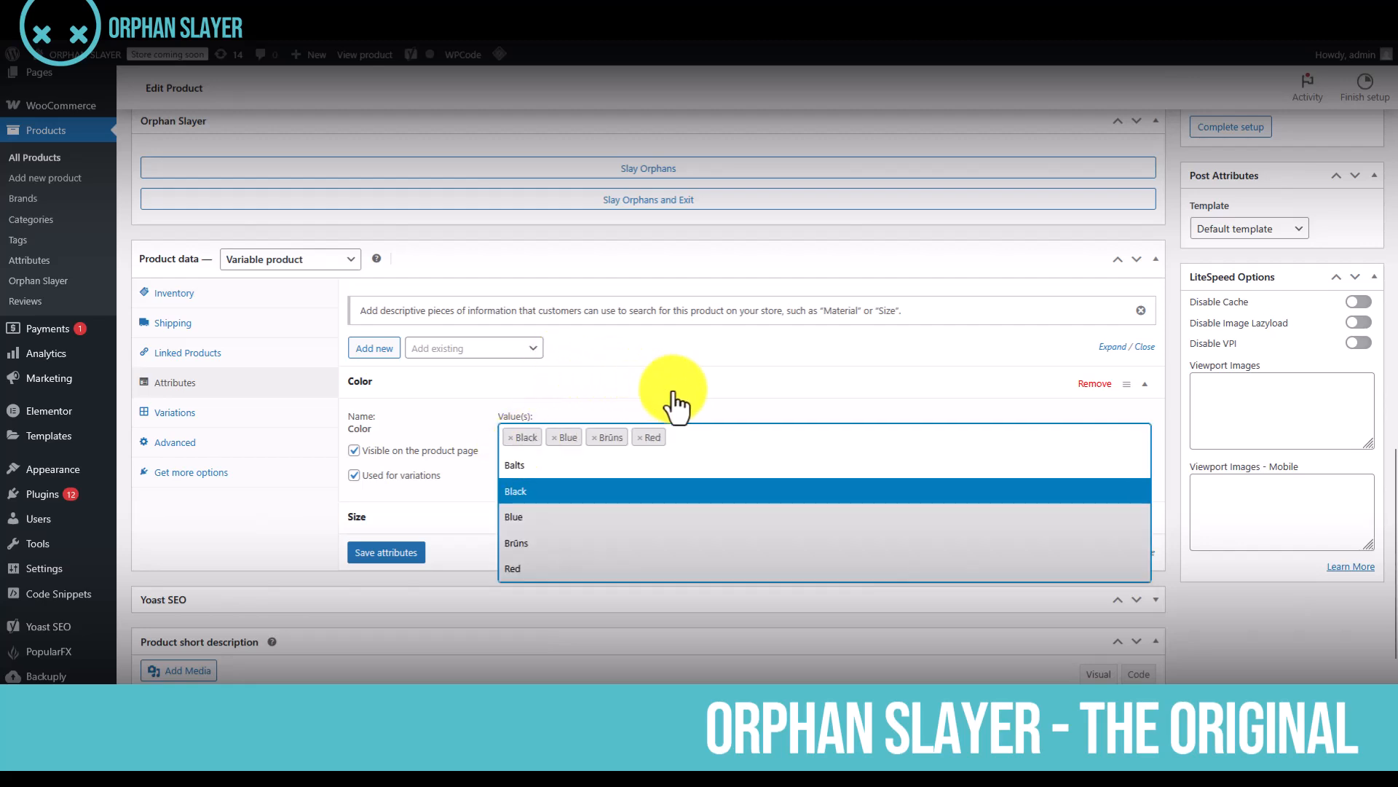
click(405, 556)
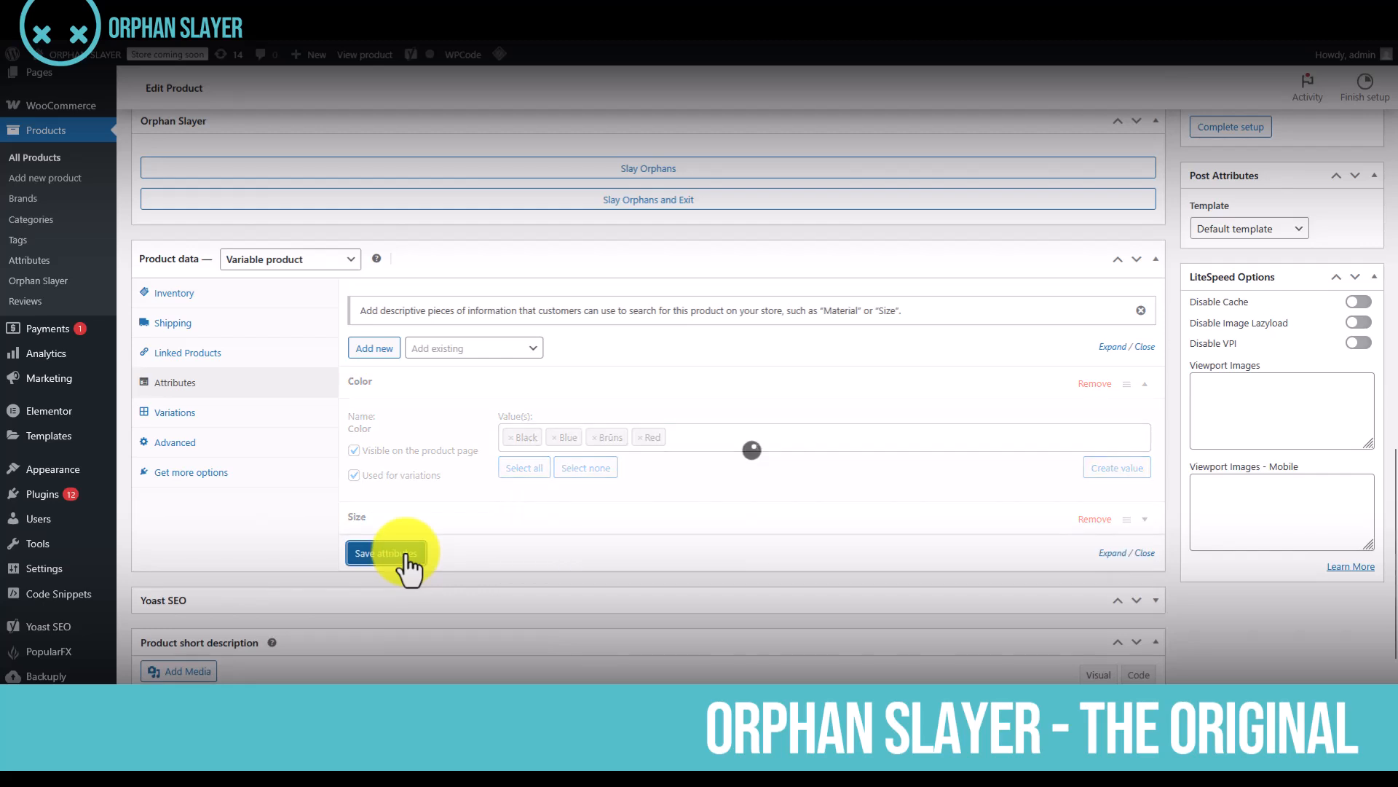
Examine the variations affected by the Color change, expanding and collapsing the details of the first one
click(212, 421)
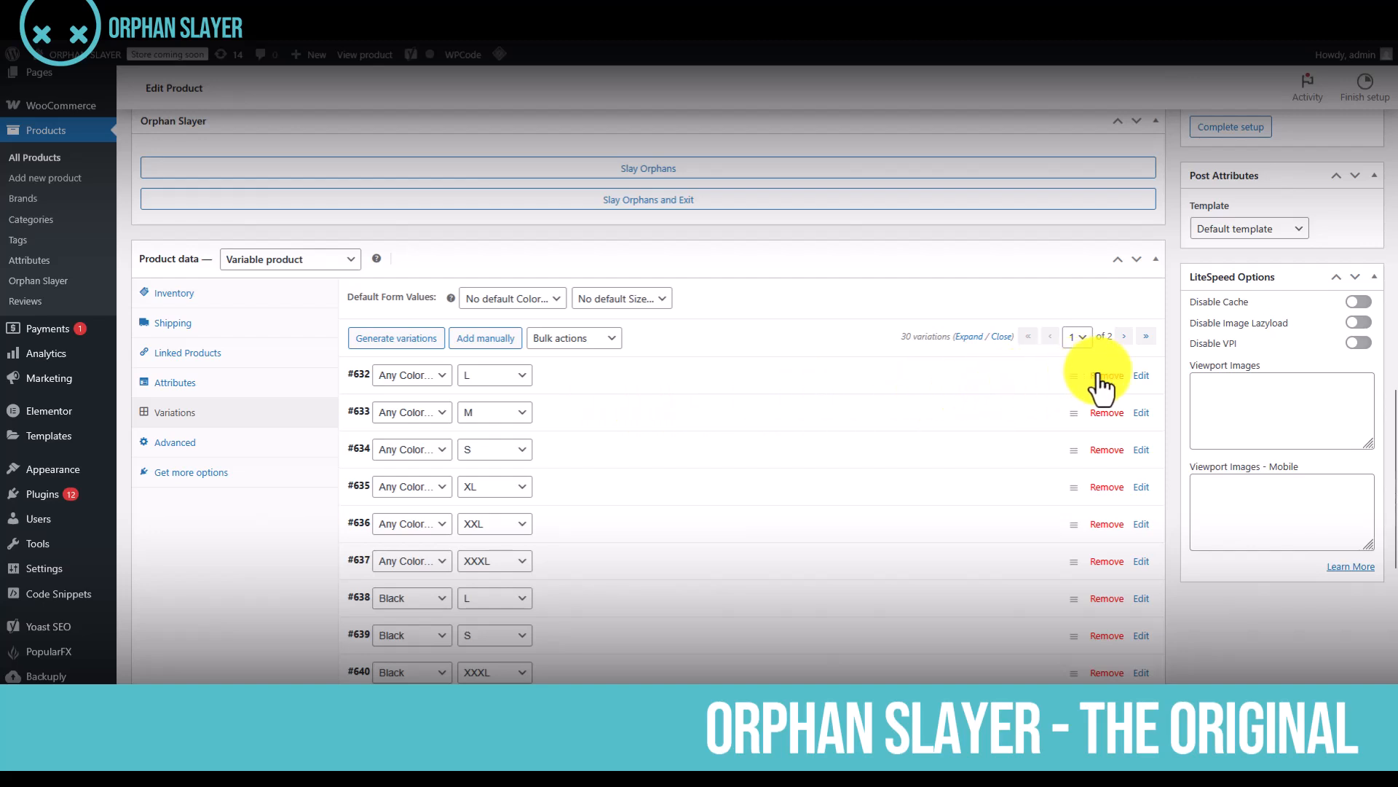
click(990, 375)
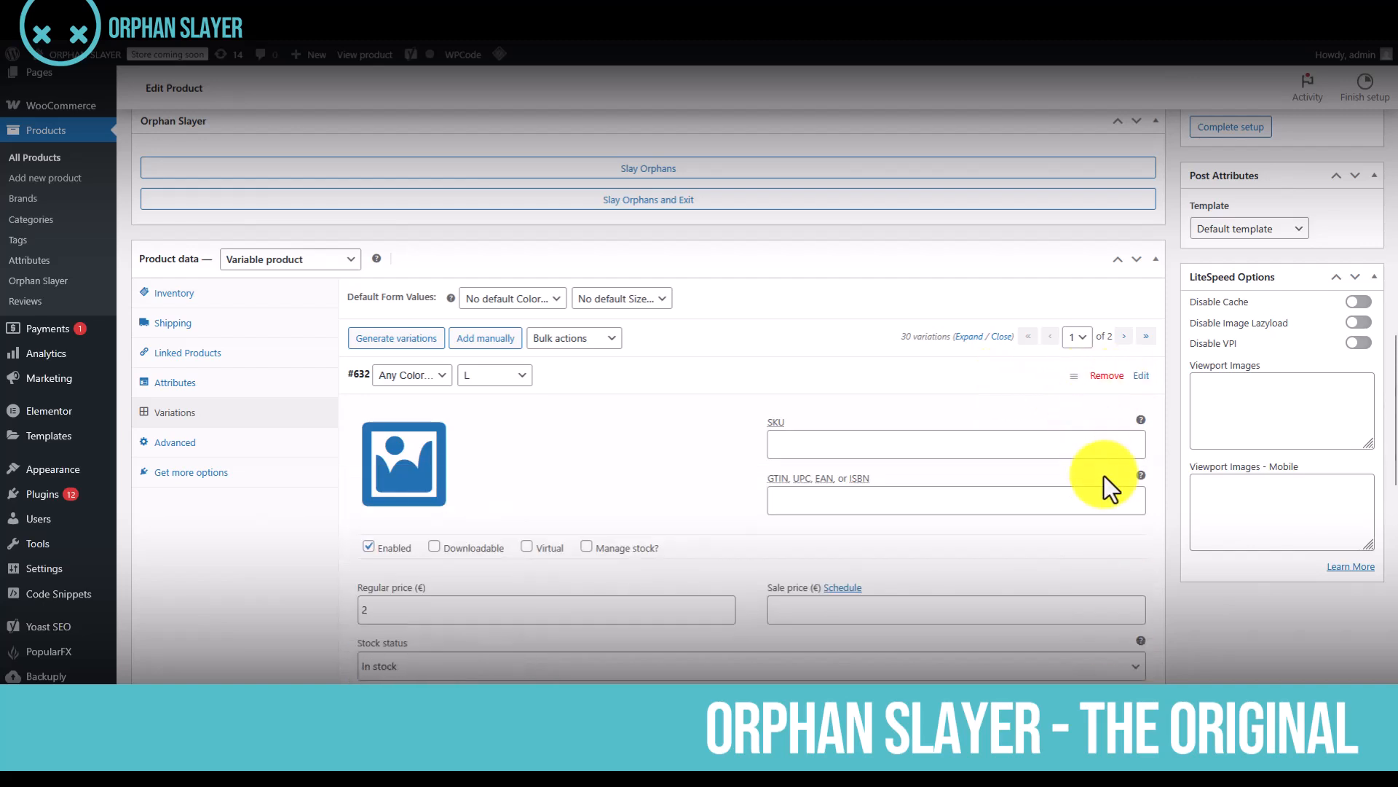
click(1032, 379)
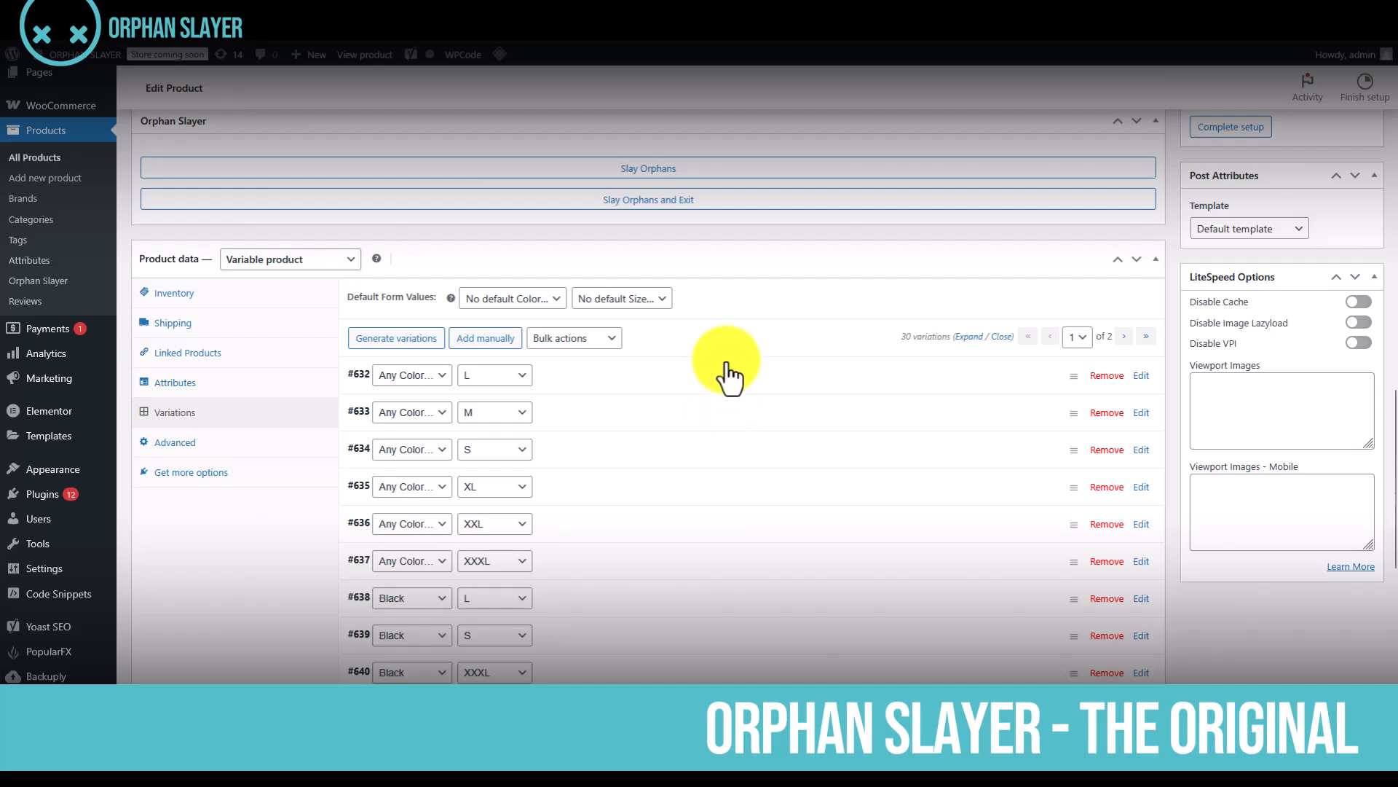
Slay the product's orphaned variations, staying on the product, and check the remaining variations list
click(661, 175)
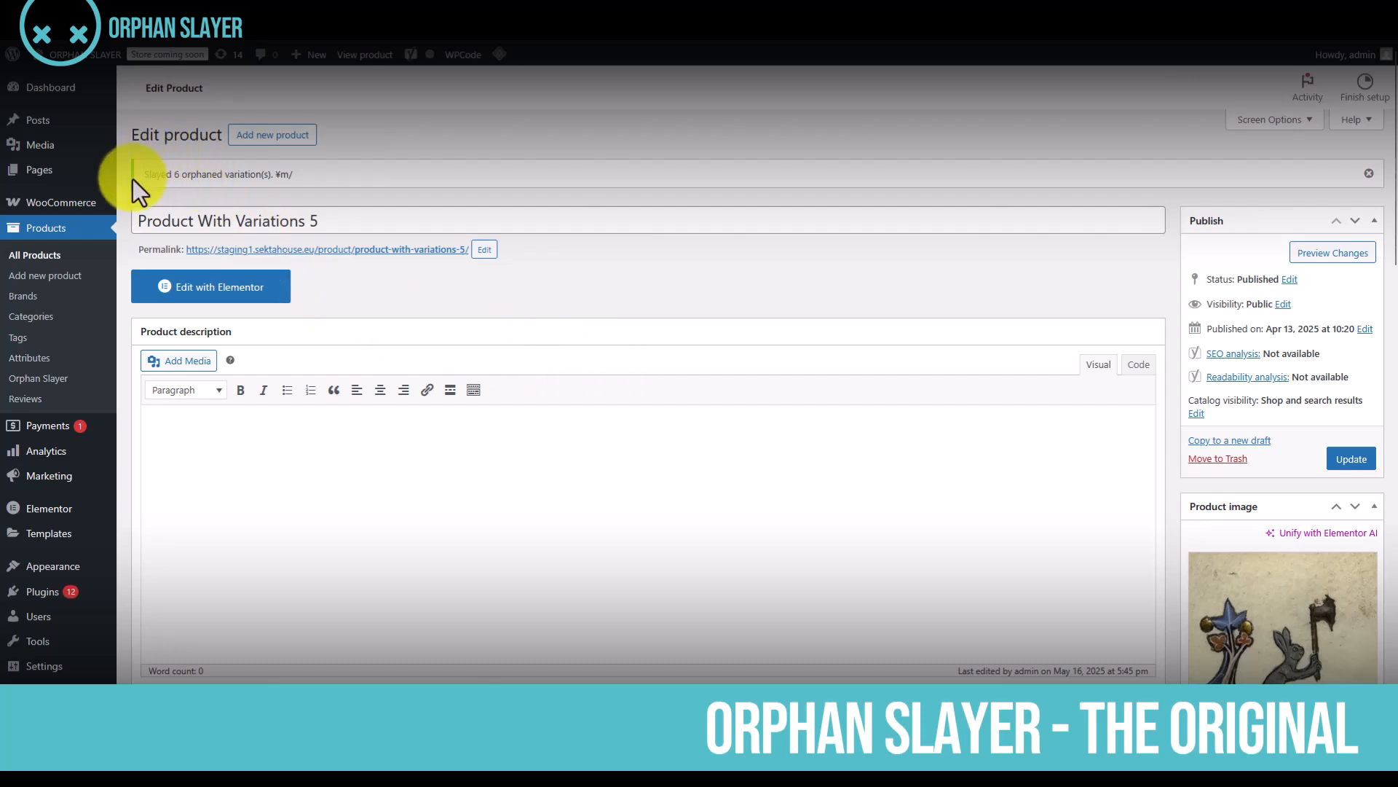
drag(142, 179, 325, 192)
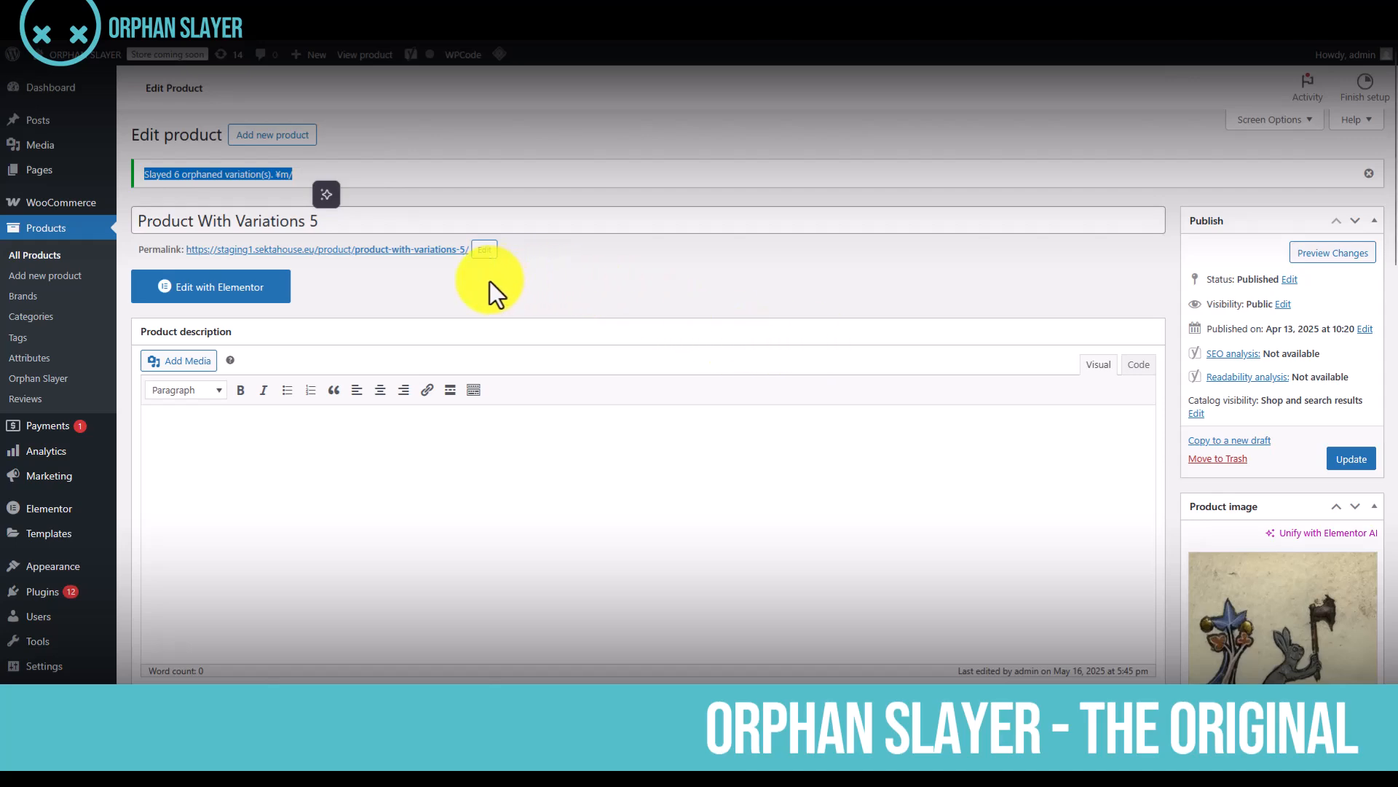
scroll(490, 281, down, 4)
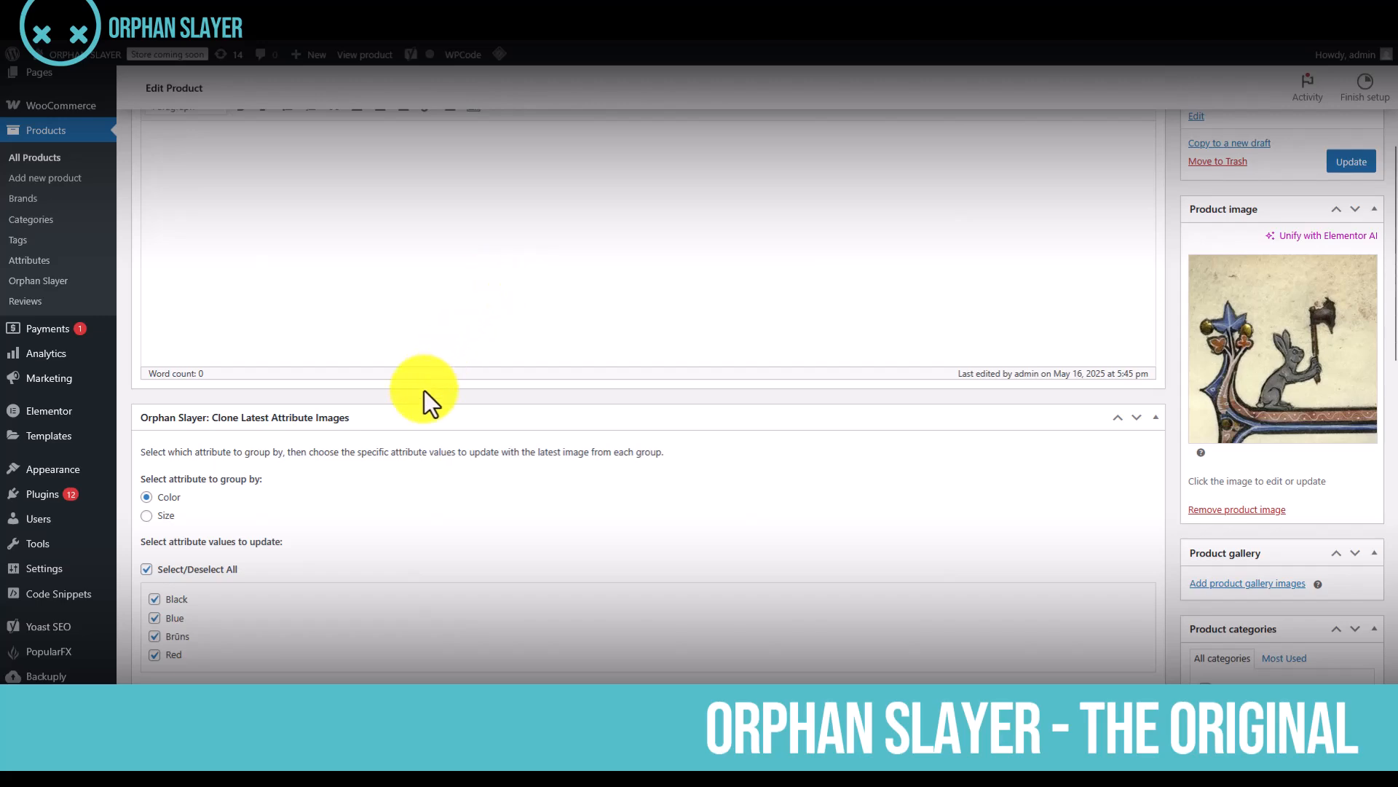
scroll(189, 588, down, 2)
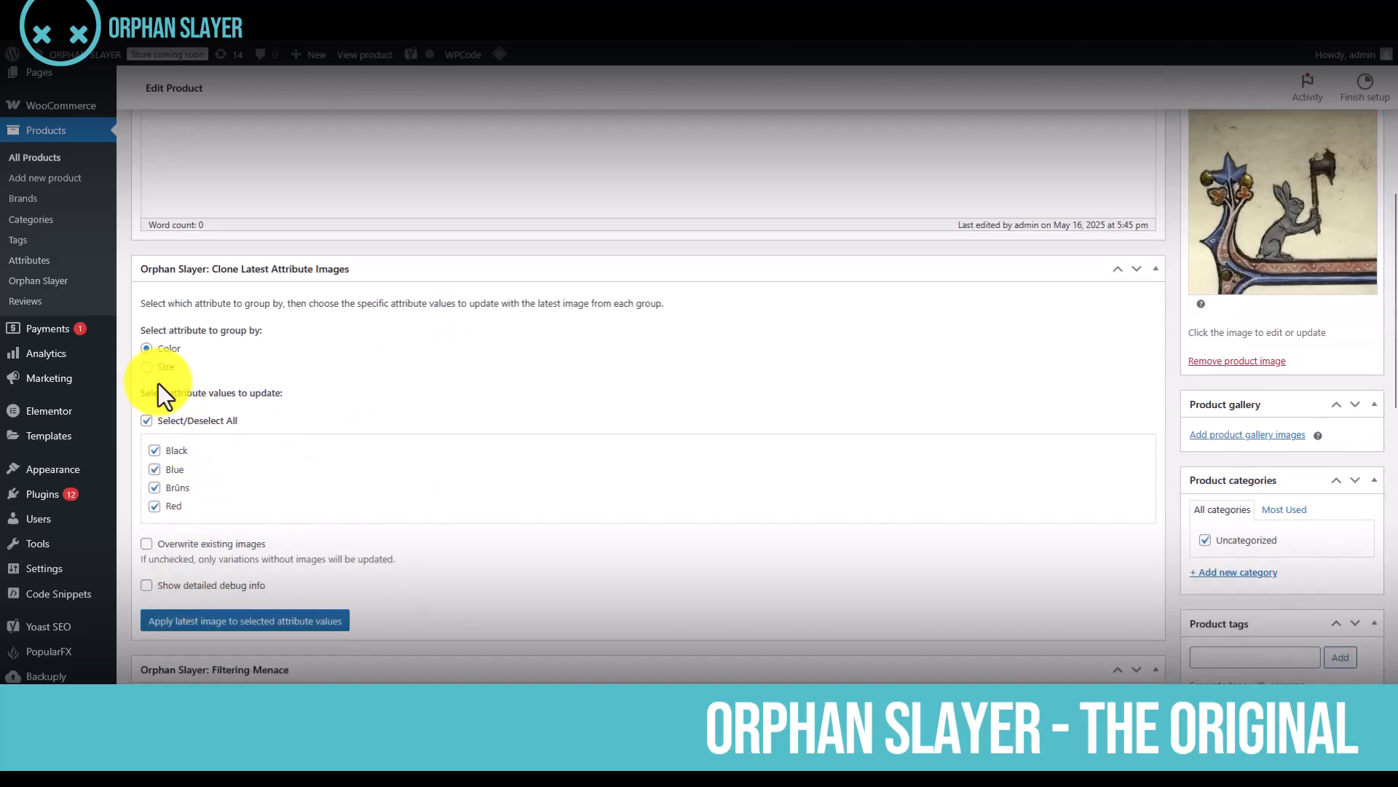
scroll(387, 461, down, 9)
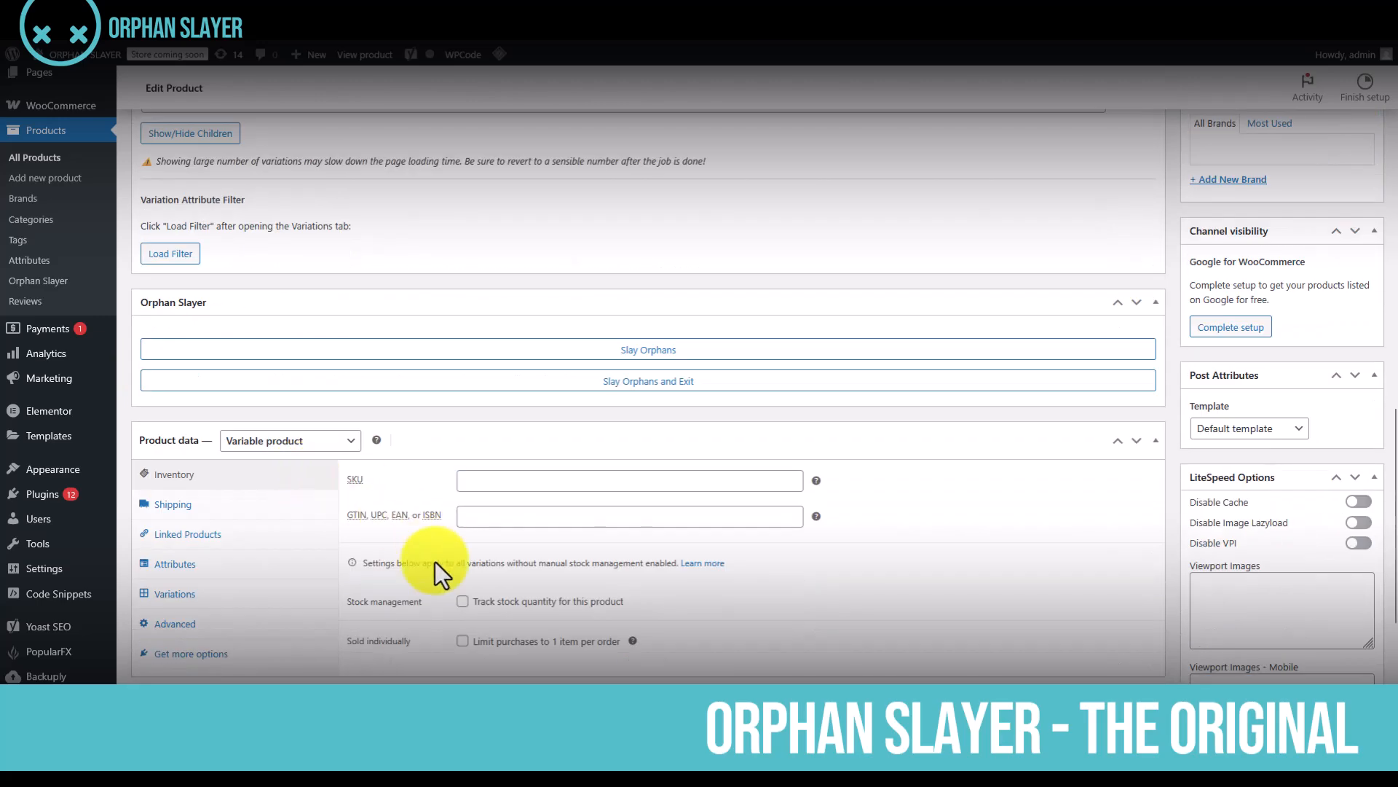
click(224, 597)
scroll(624, 508, down, 1)
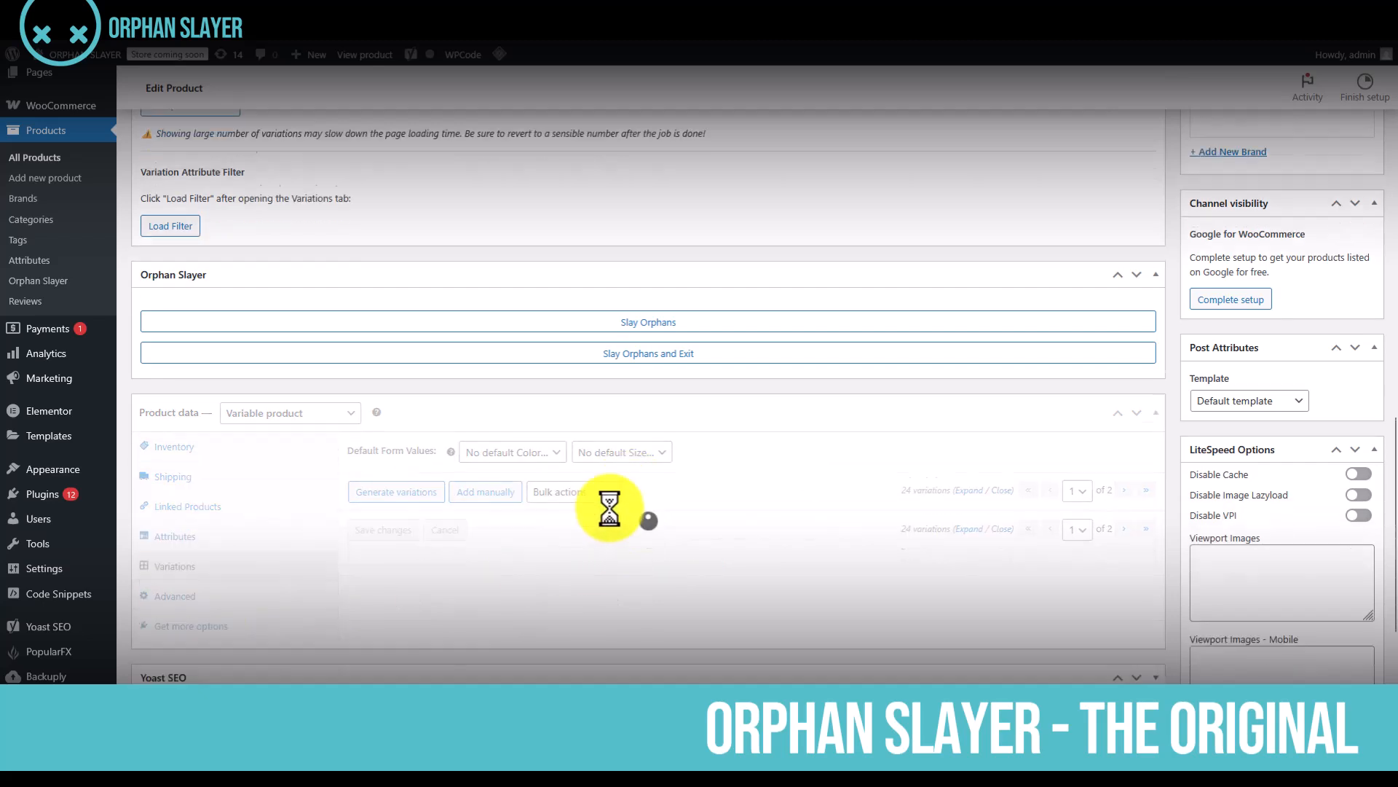
scroll(632, 495, down, 2)
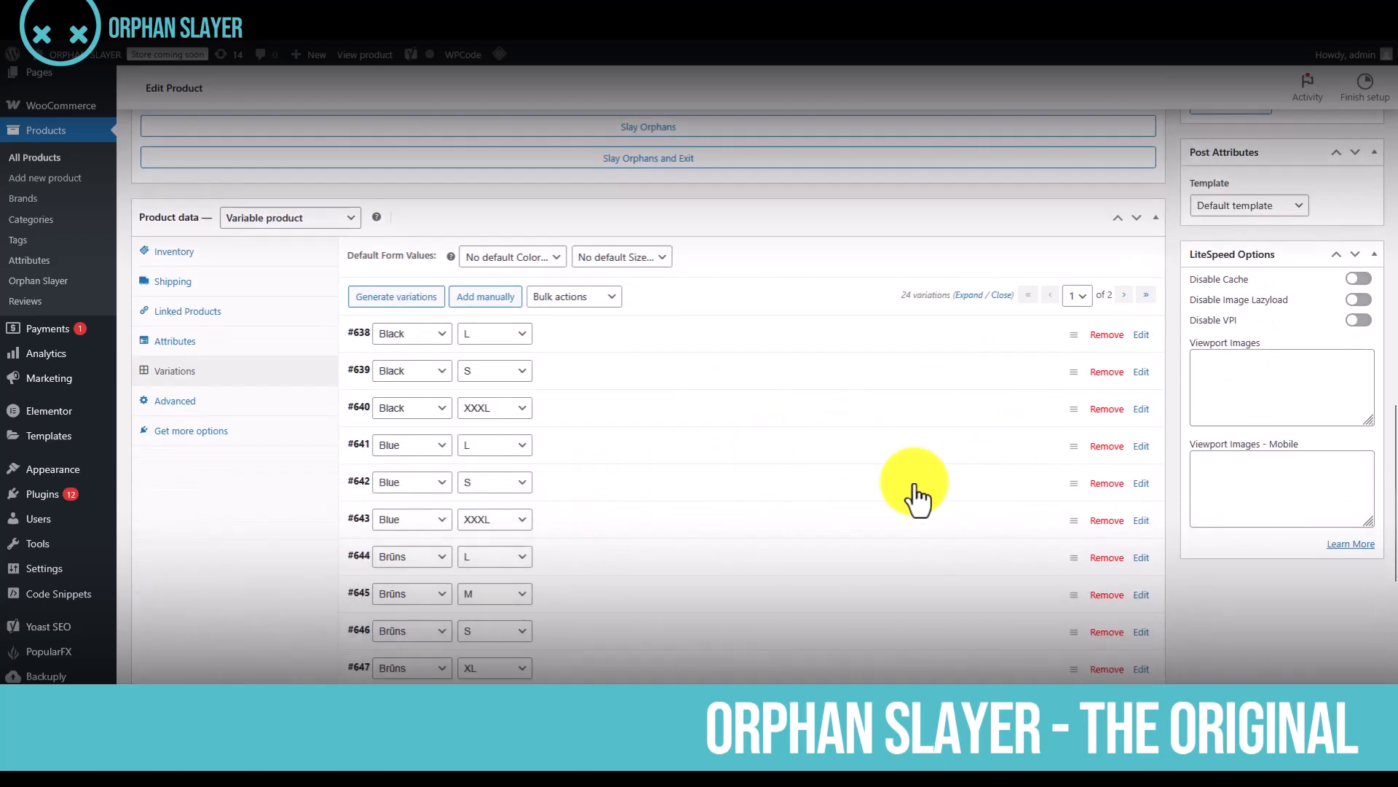
Remove the value S from the product's Size attribute, save the attributes, and display the variations list
click(176, 342)
click(571, 376)
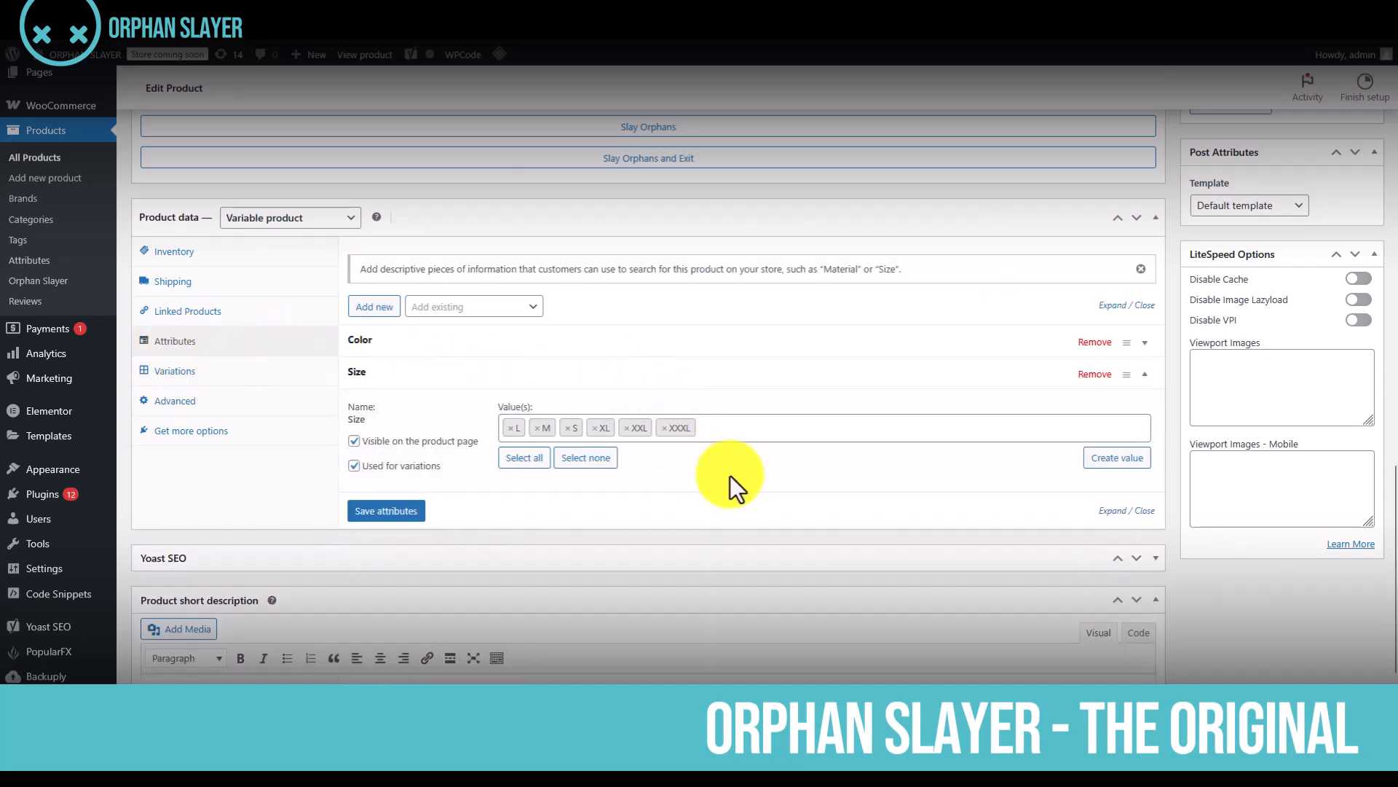
click(569, 428)
click(393, 512)
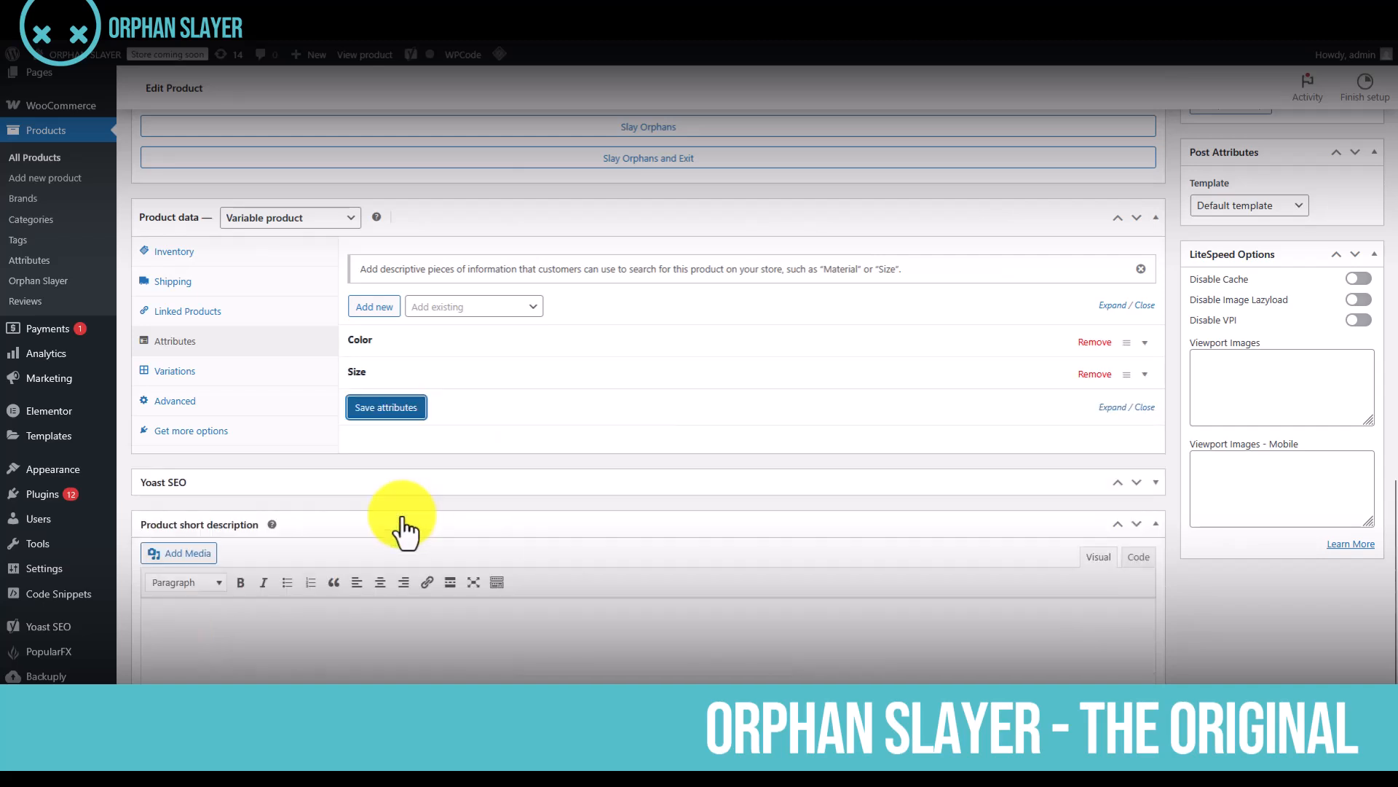
click(217, 383)
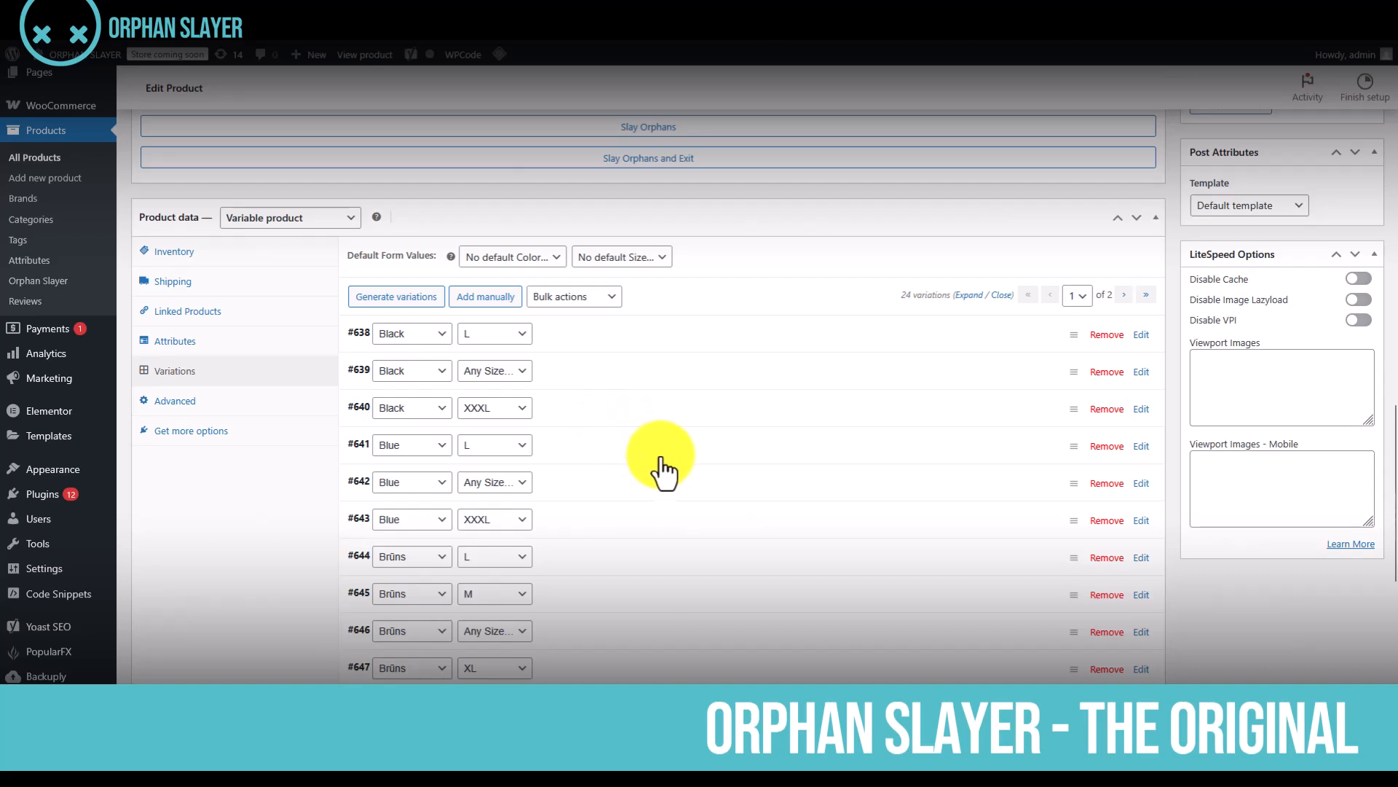
Review the variations list for entries left without a specific size, and update the product
scroll(683, 488, down, 1)
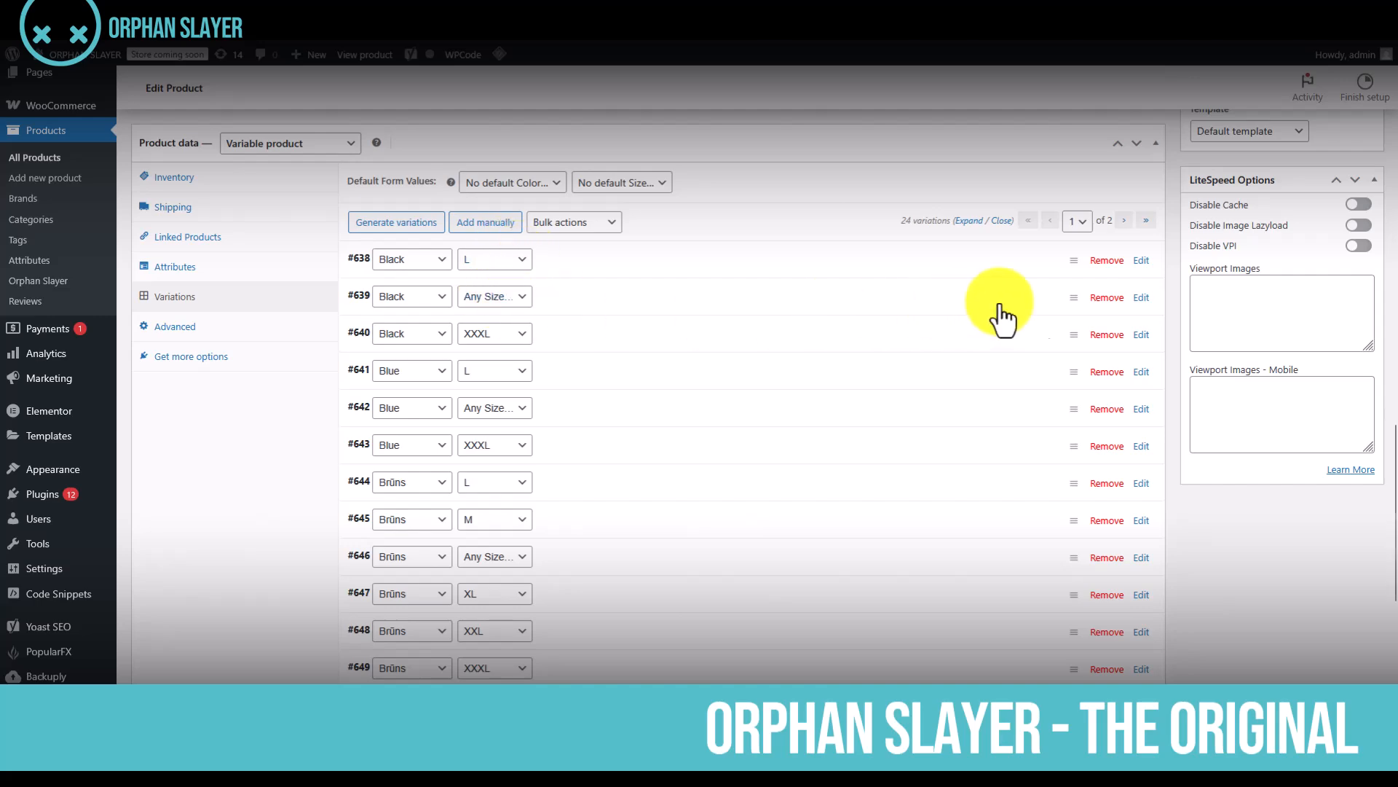
scroll(1100, 379, down, 3)
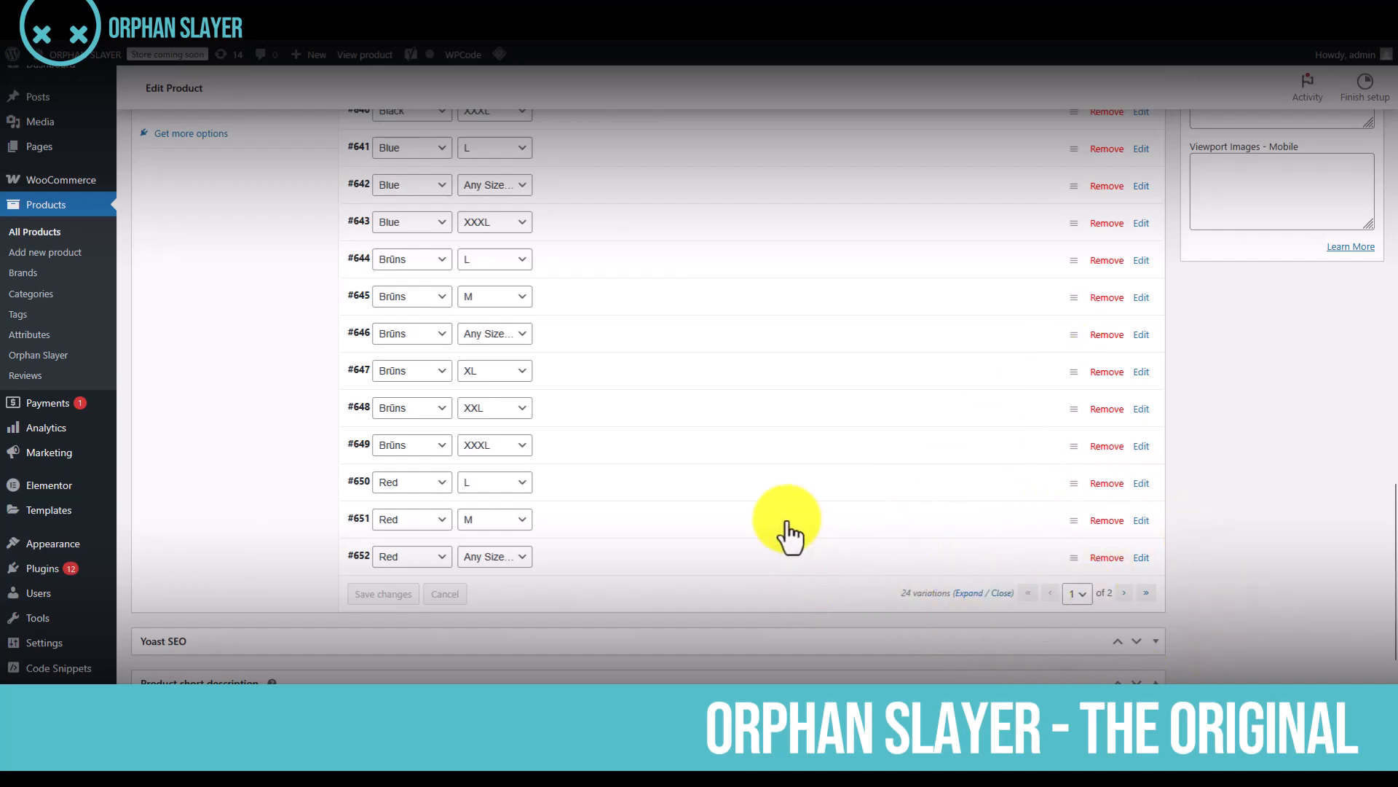
scroll(766, 516, up, 2)
scroll(768, 519, up, 2)
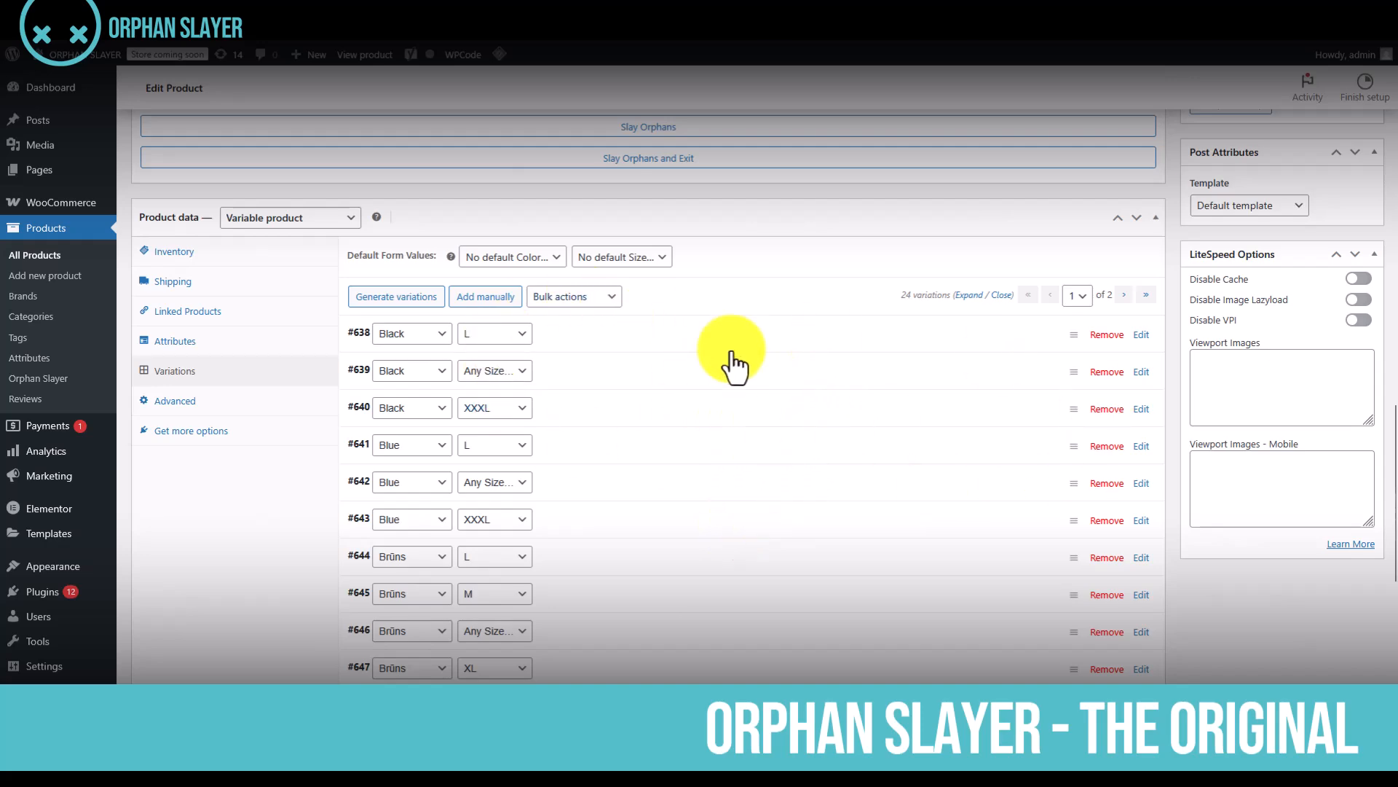
scroll(1005, 406, up, 5)
scroll(1307, 404, up, 4)
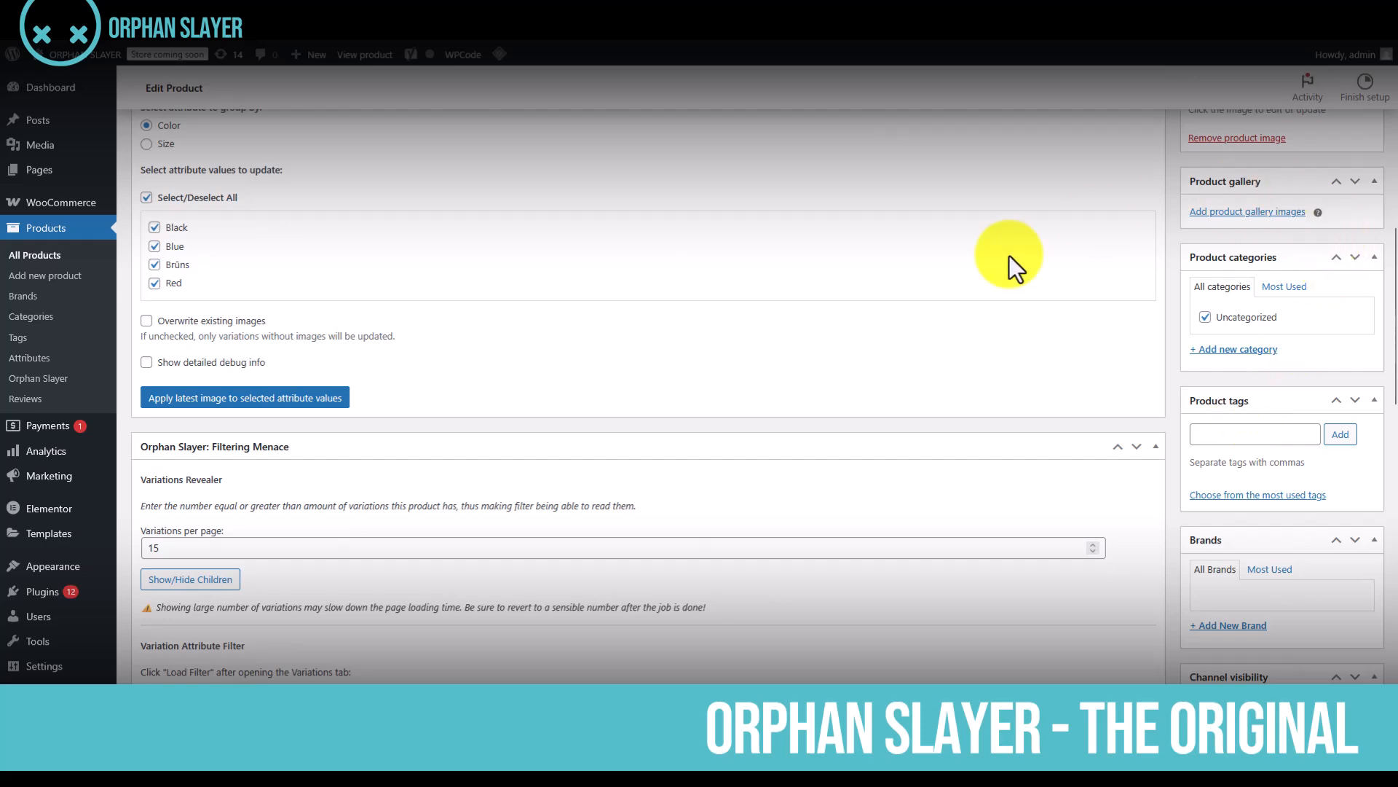
scroll(1092, 313, up, 4)
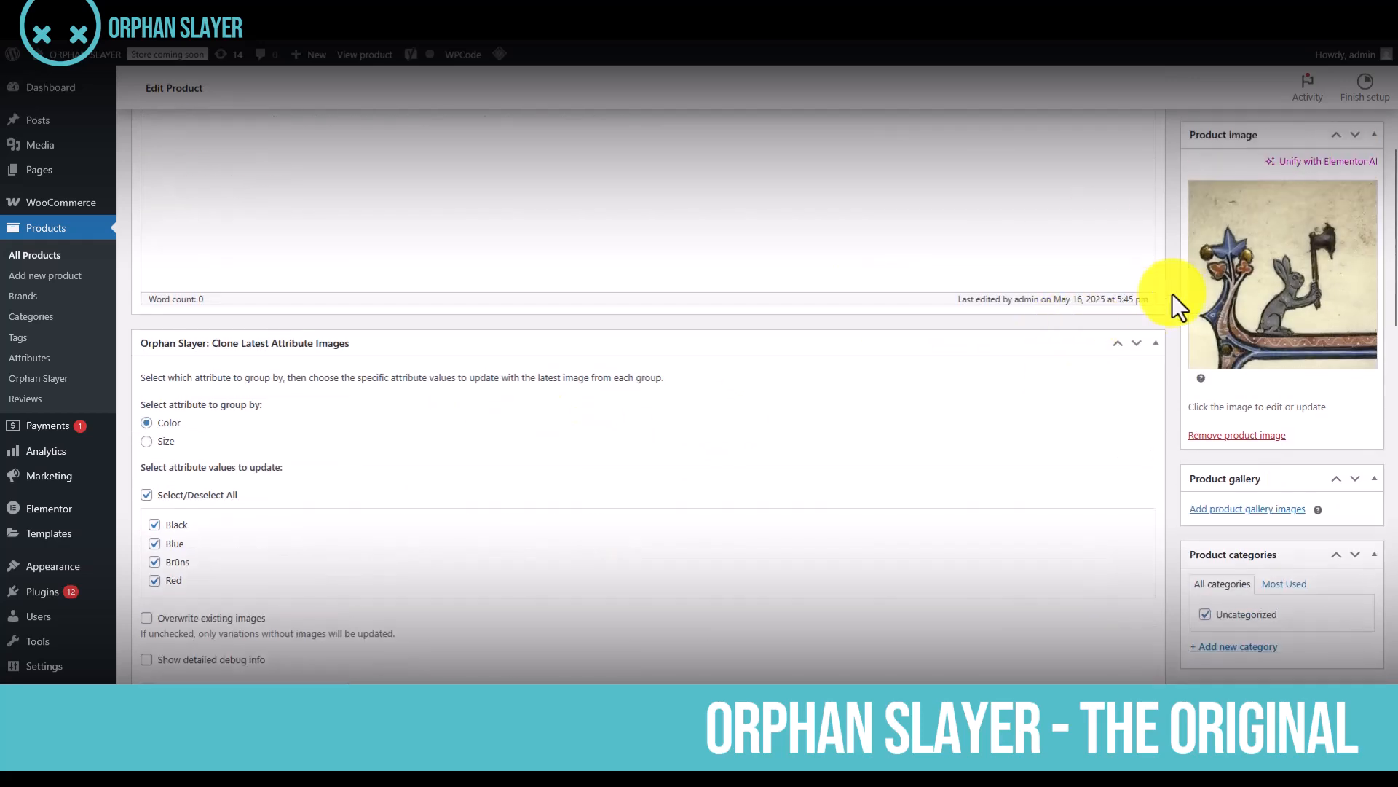
scroll(1304, 382, down, 2)
scroll(1238, 521, up, 6)
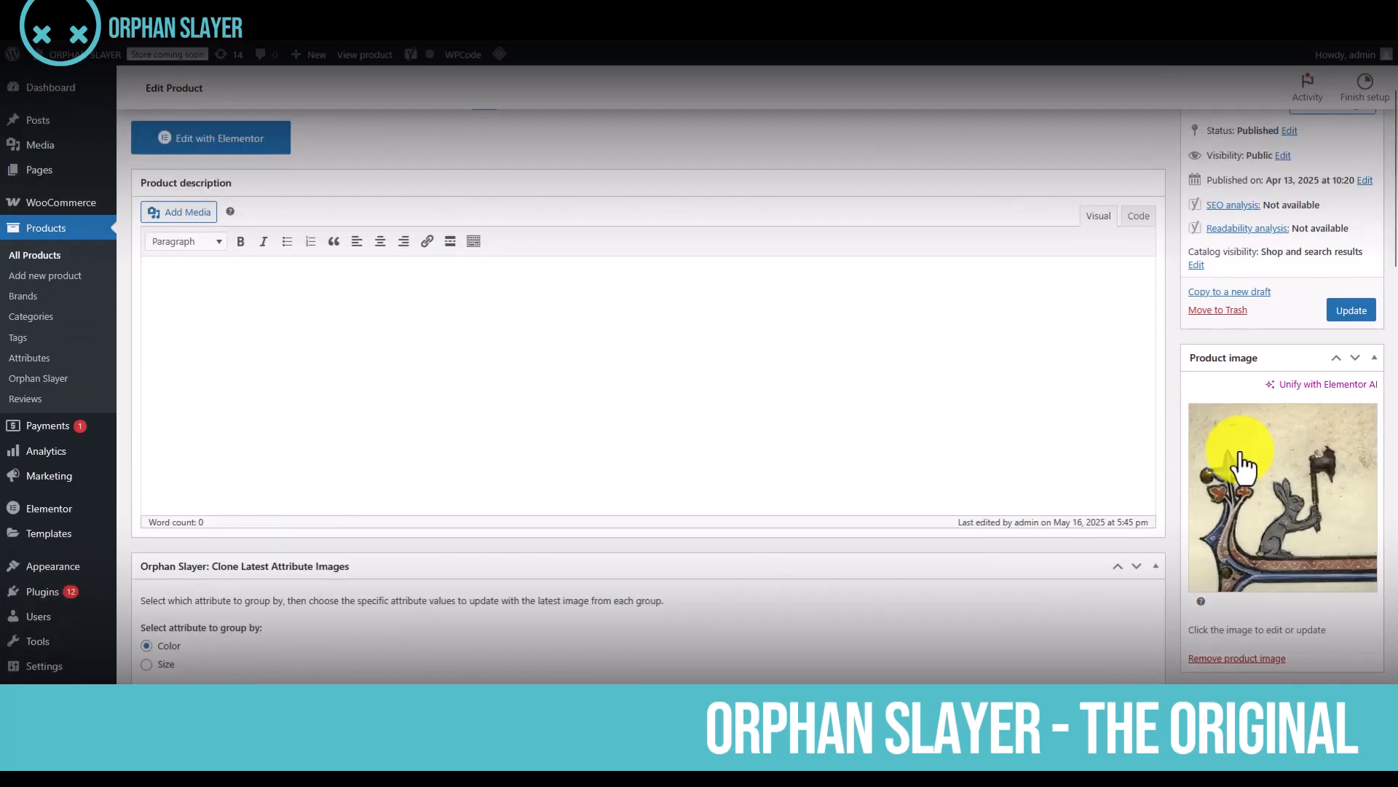
click(1351, 384)
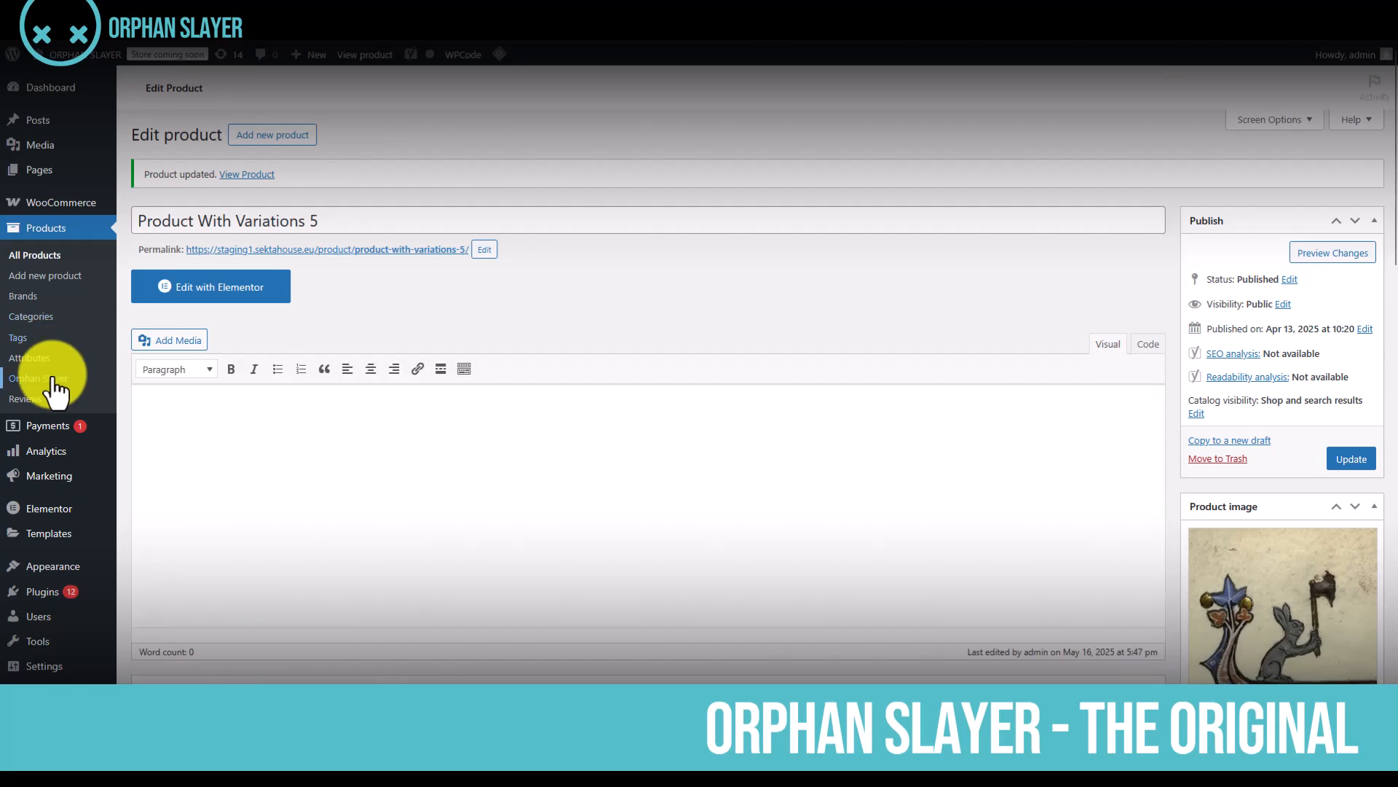
Purge all orphaned variations across every variable product from the Orphan Slayer control panel, accepting the warning
click(40, 378)
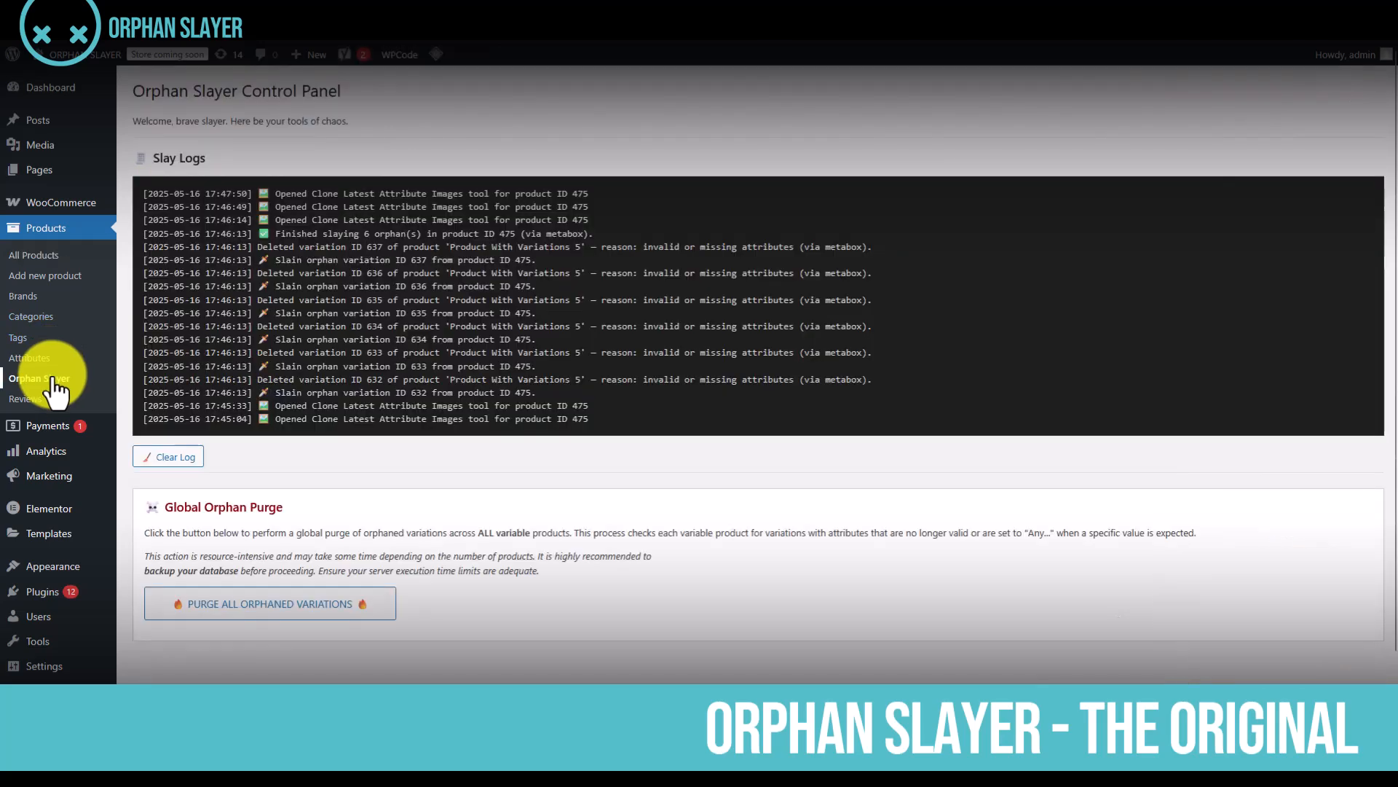
scroll(617, 485, down, 1)
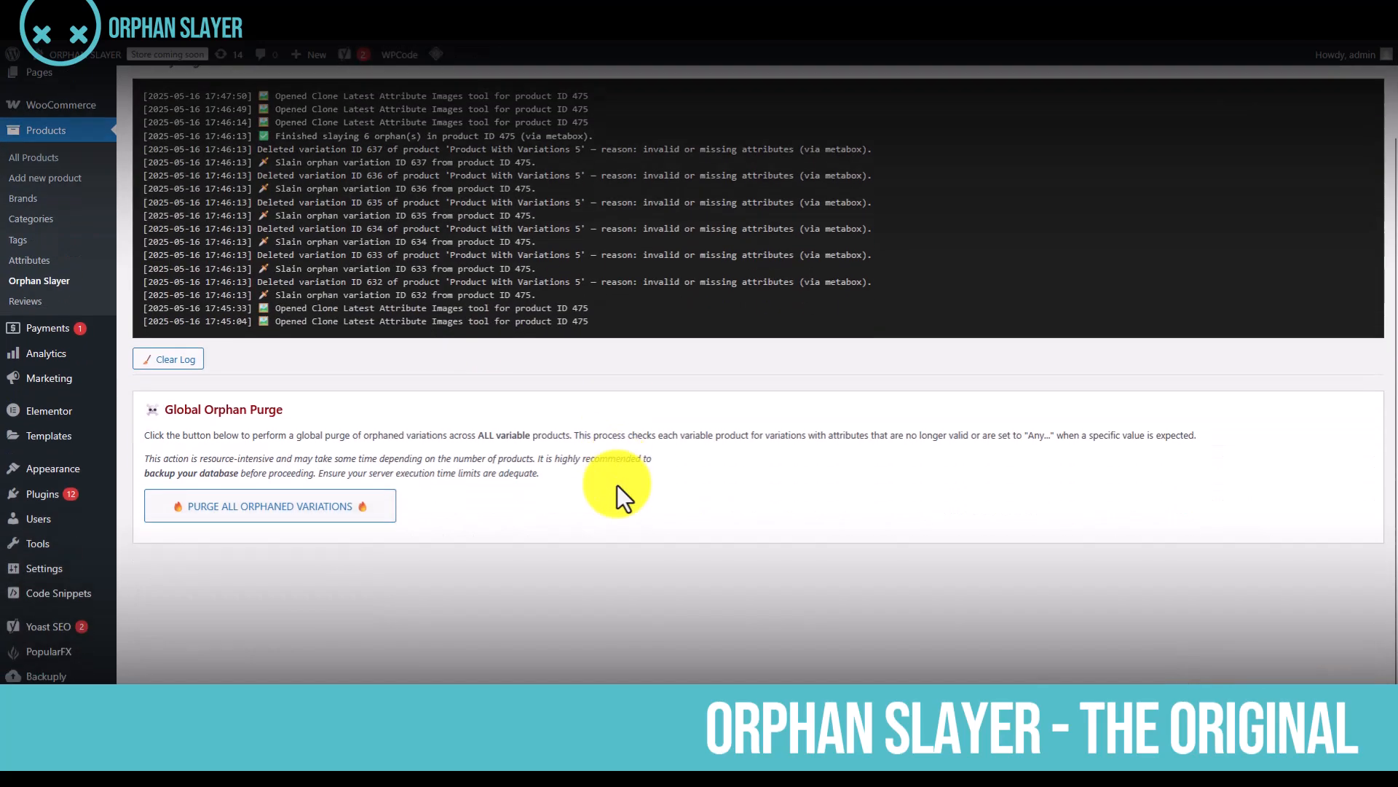
click(239, 519)
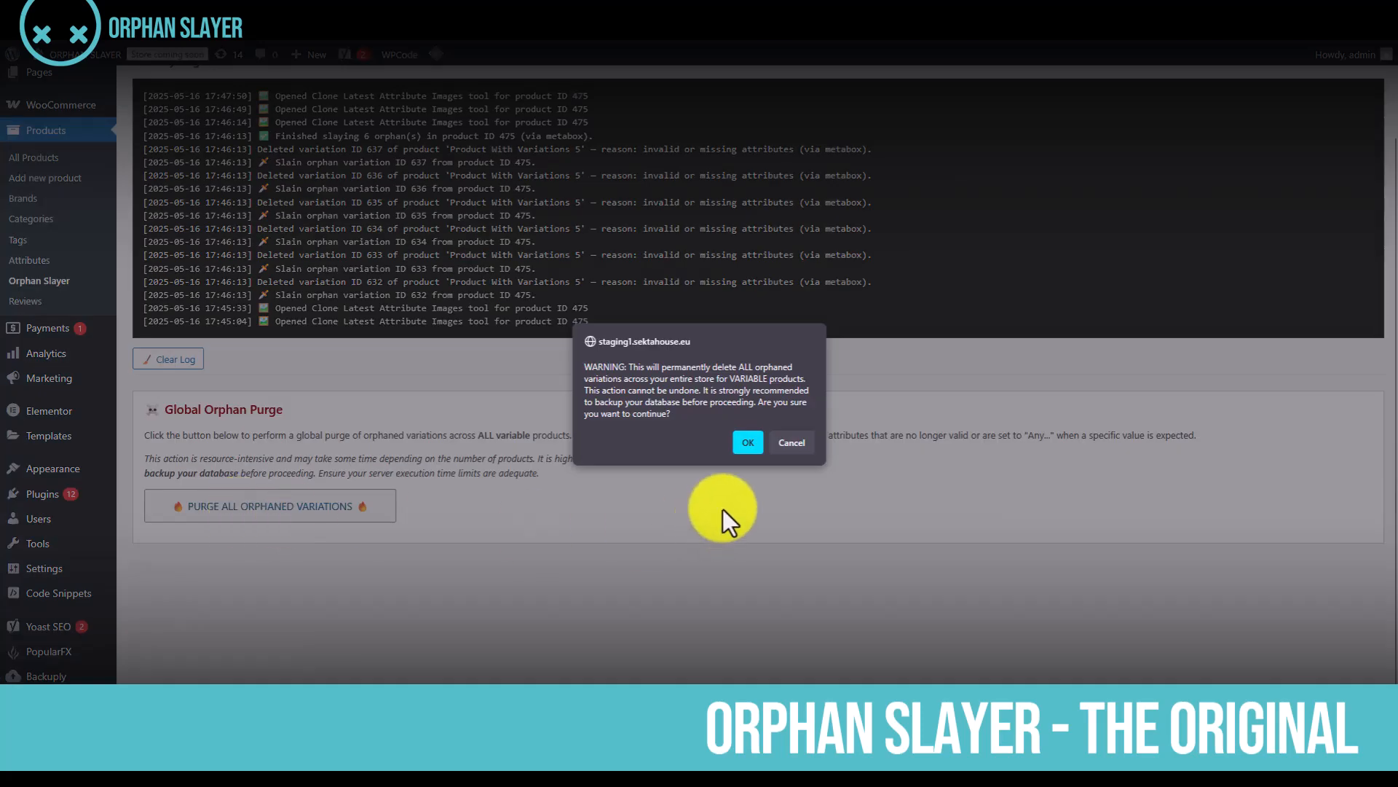
click(750, 443)
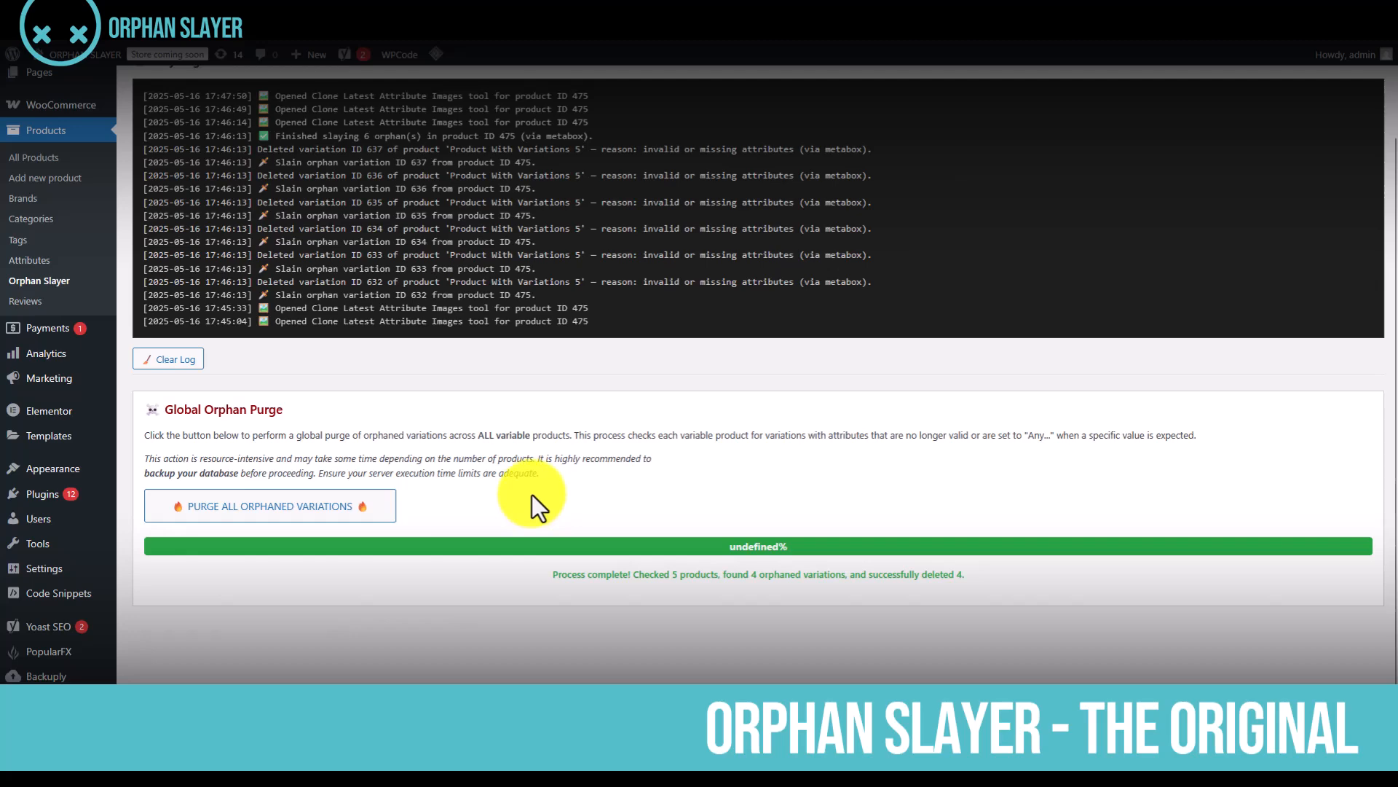
Open Product With Variations 5 from the product list for editing and display its variations
click(42, 162)
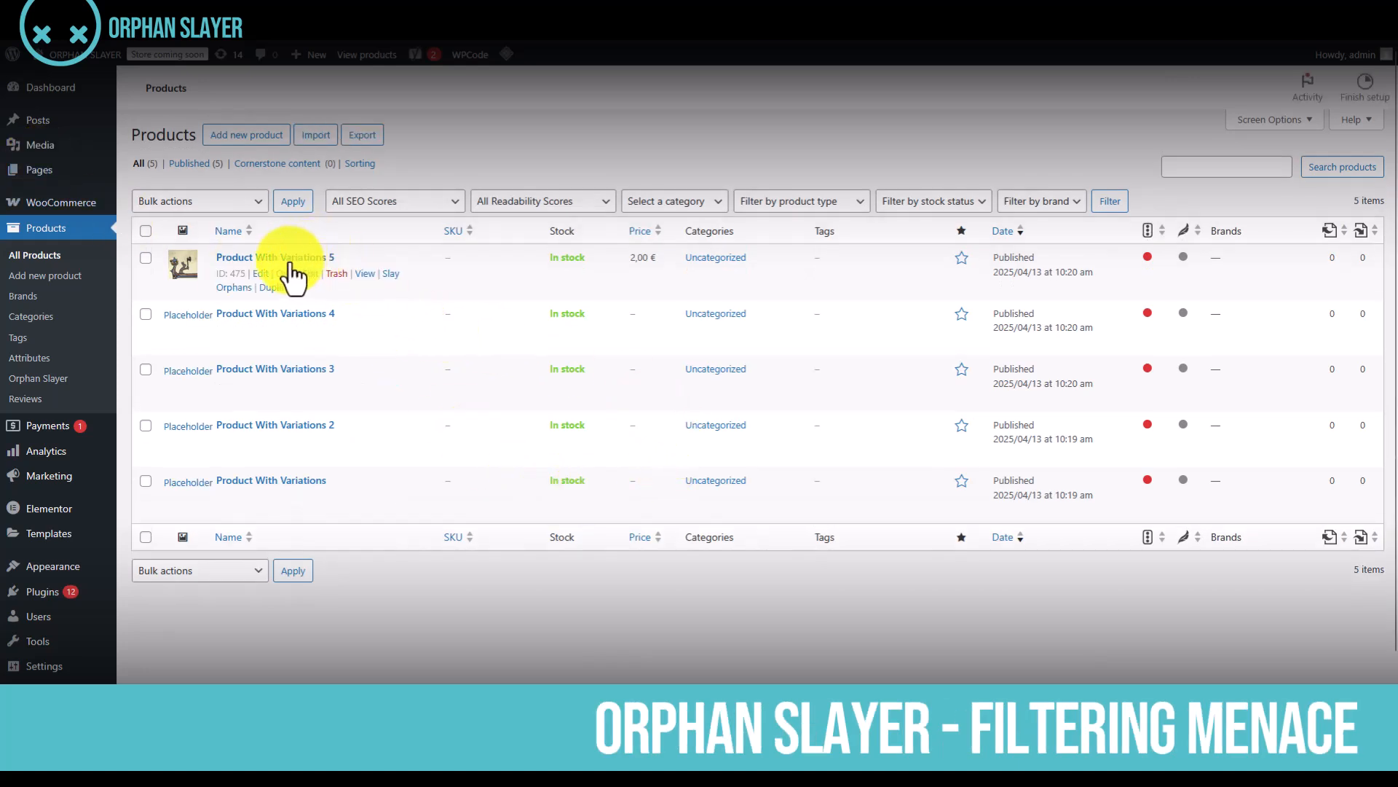
click(290, 262)
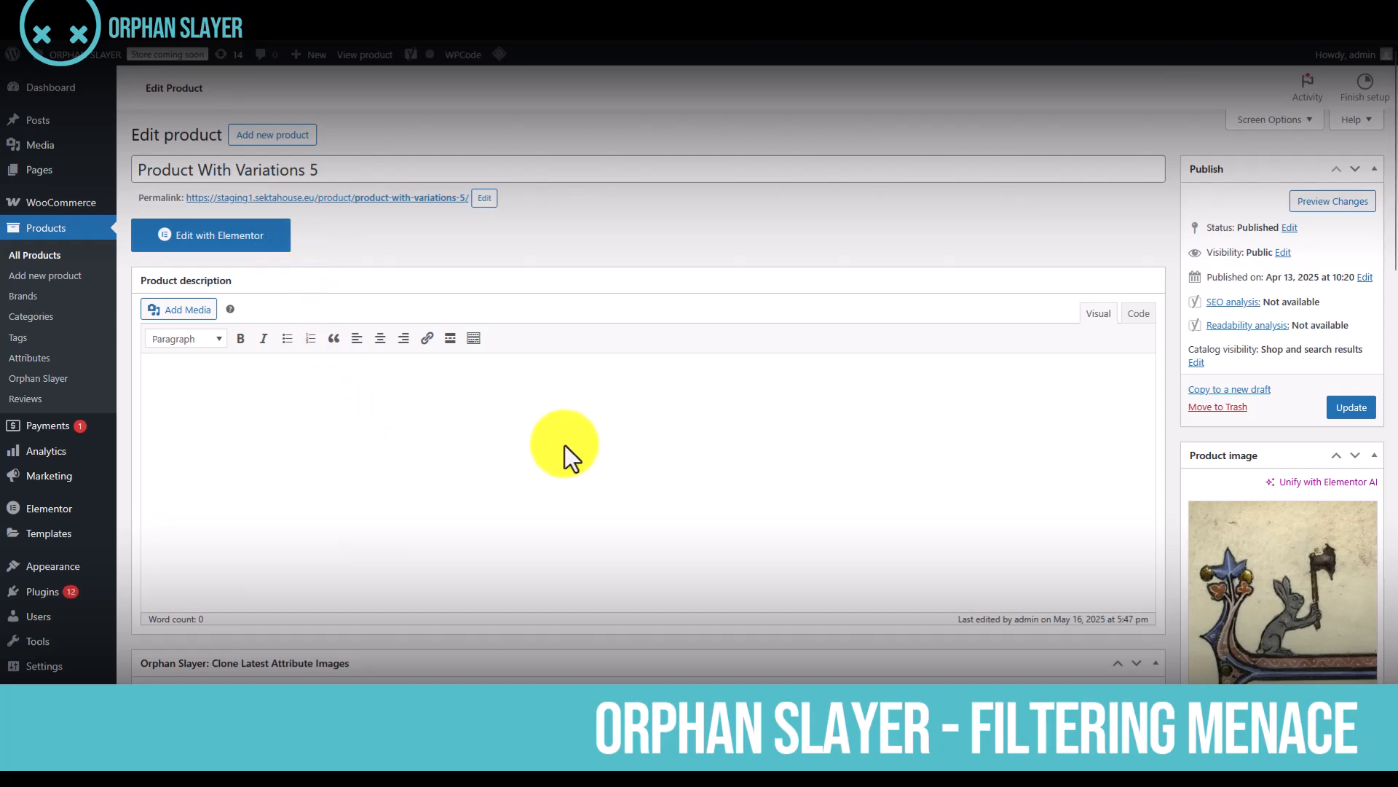
scroll(565, 444, down, 4)
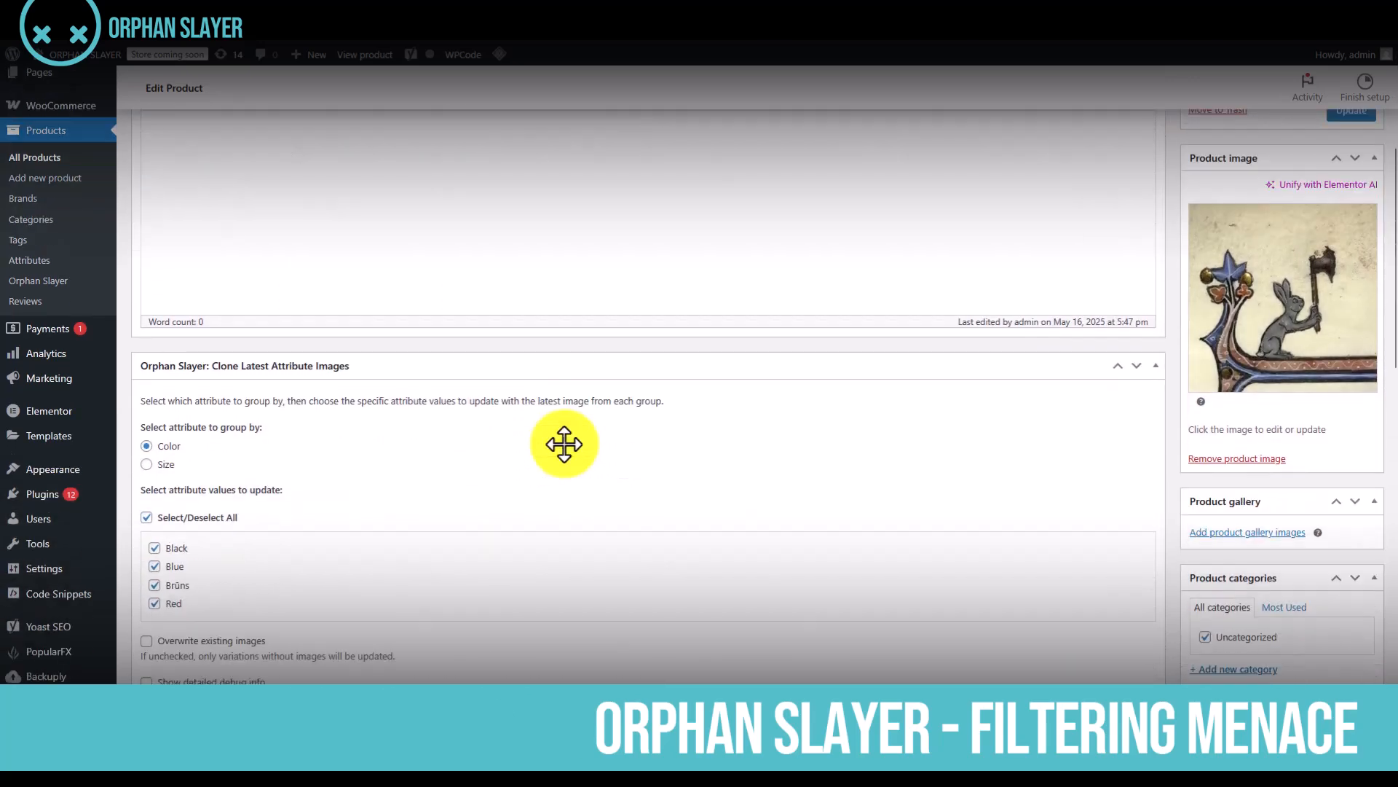
scroll(565, 444, down, 12)
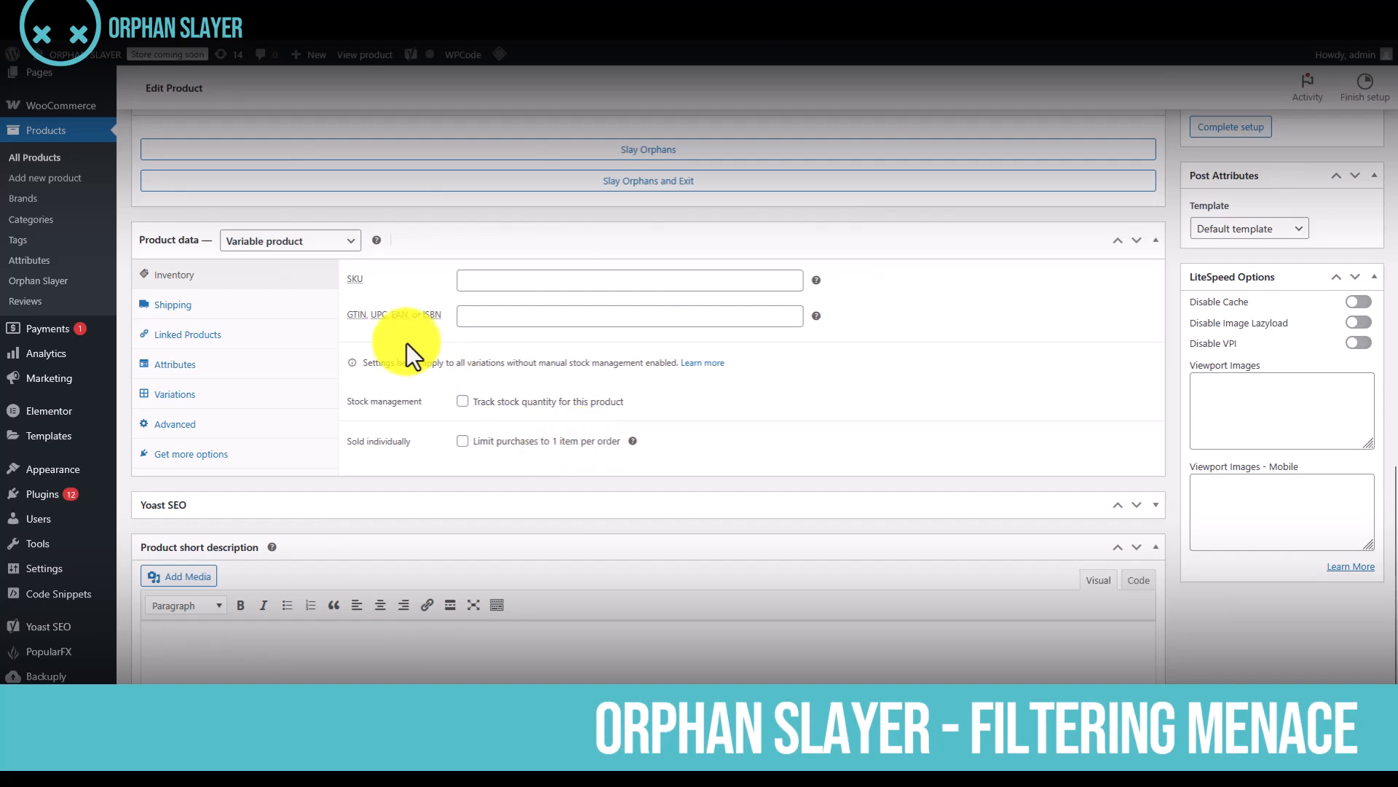
click(254, 394)
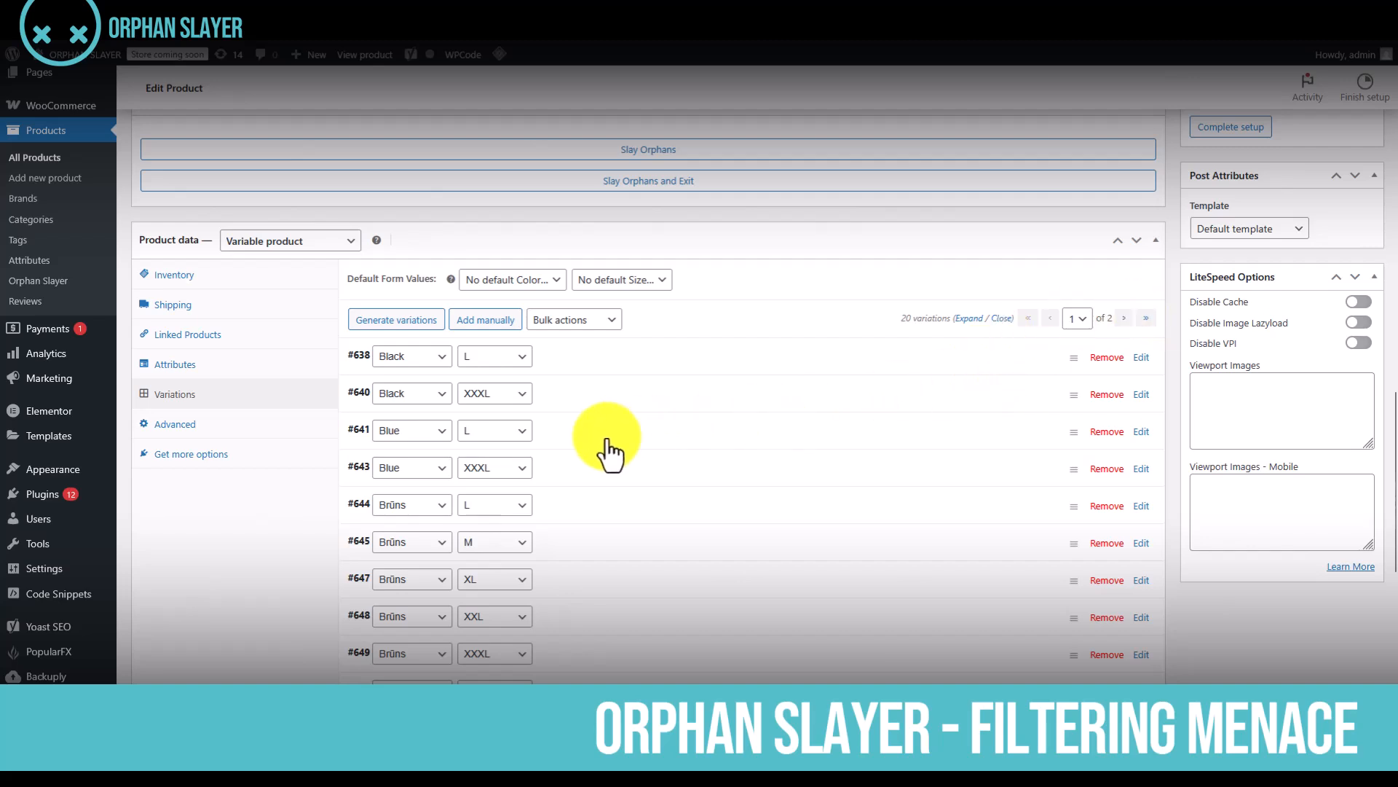
scroll(610, 452, down, 1)
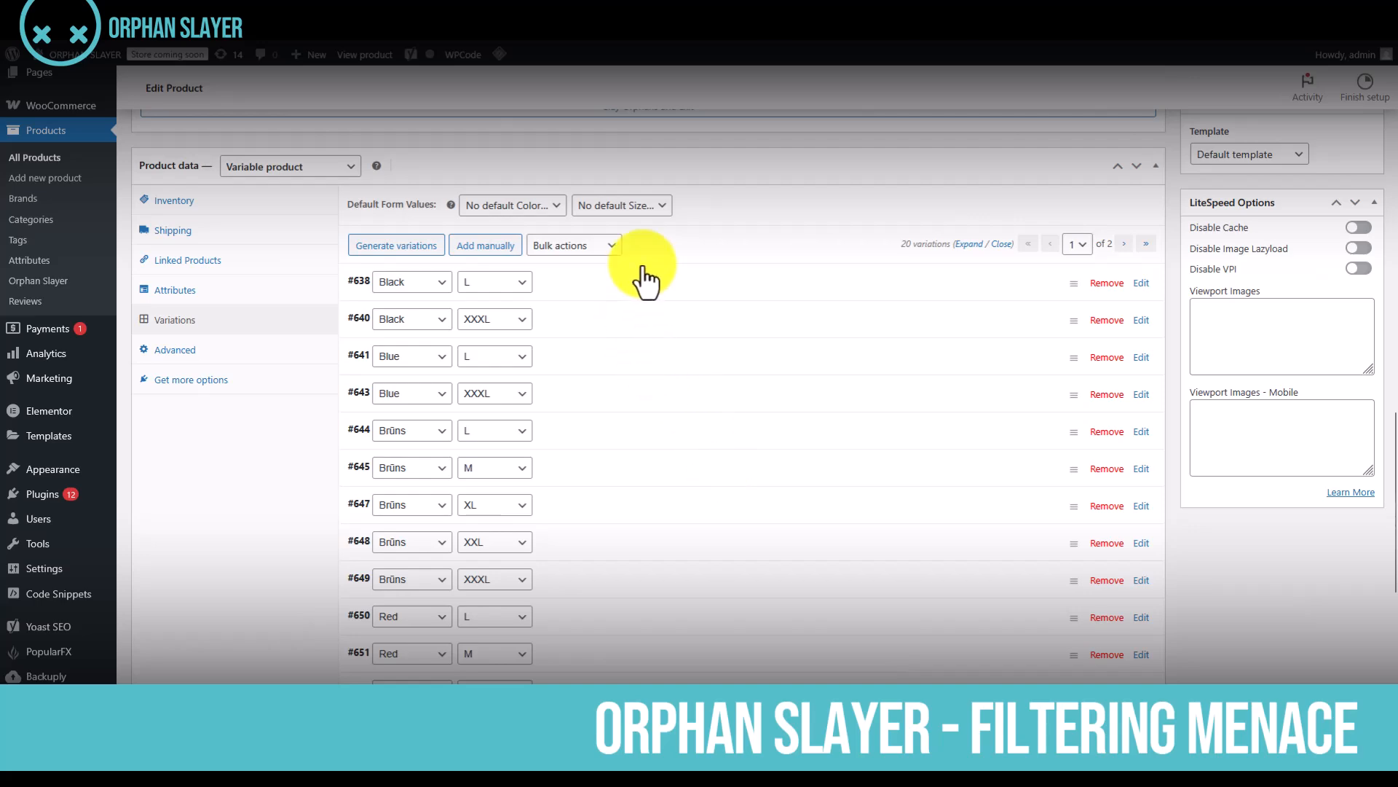
Expand the Black L and Blue L variations, and examine the variations list and the Filtering Menace section
click(650, 290)
scroll(728, 408, down, 5)
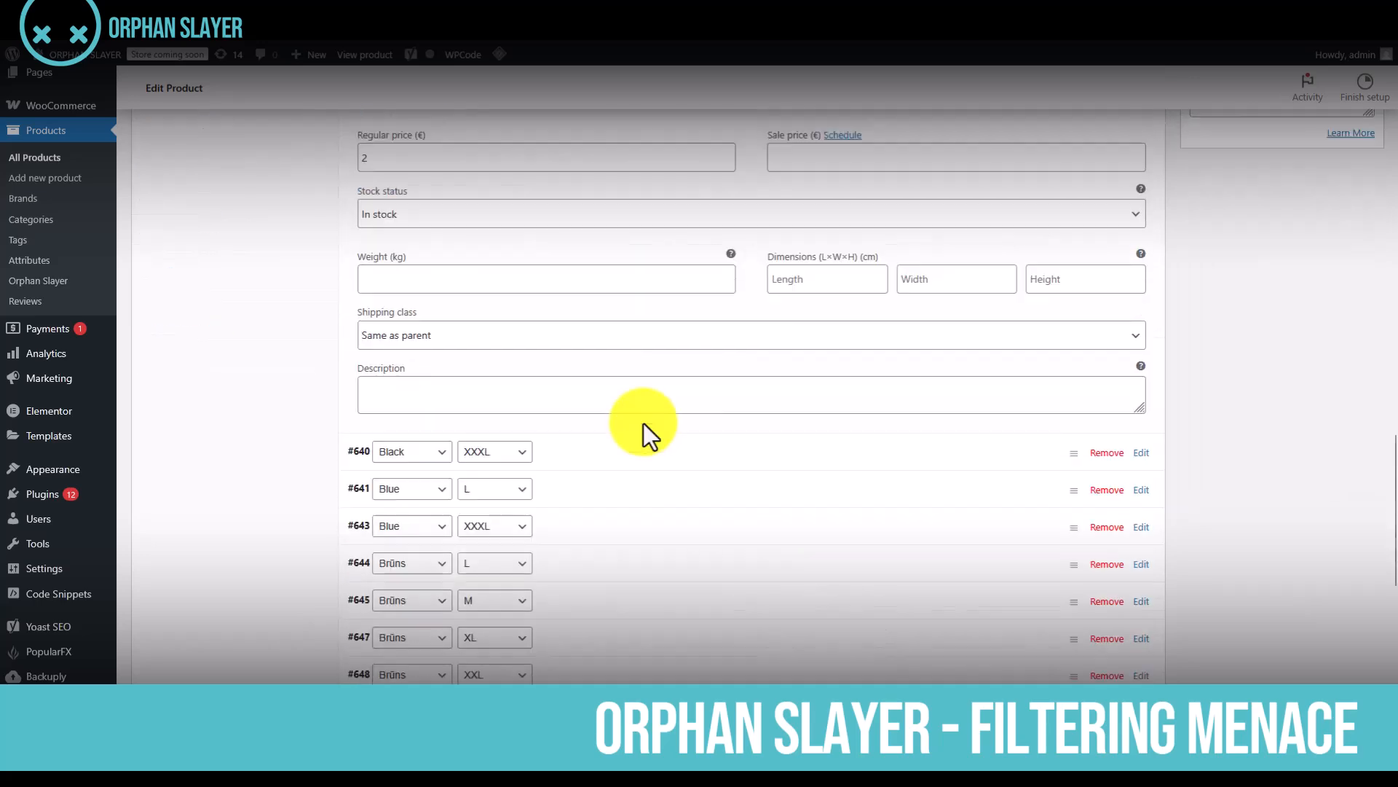
click(640, 481)
scroll(823, 539, down, 10)
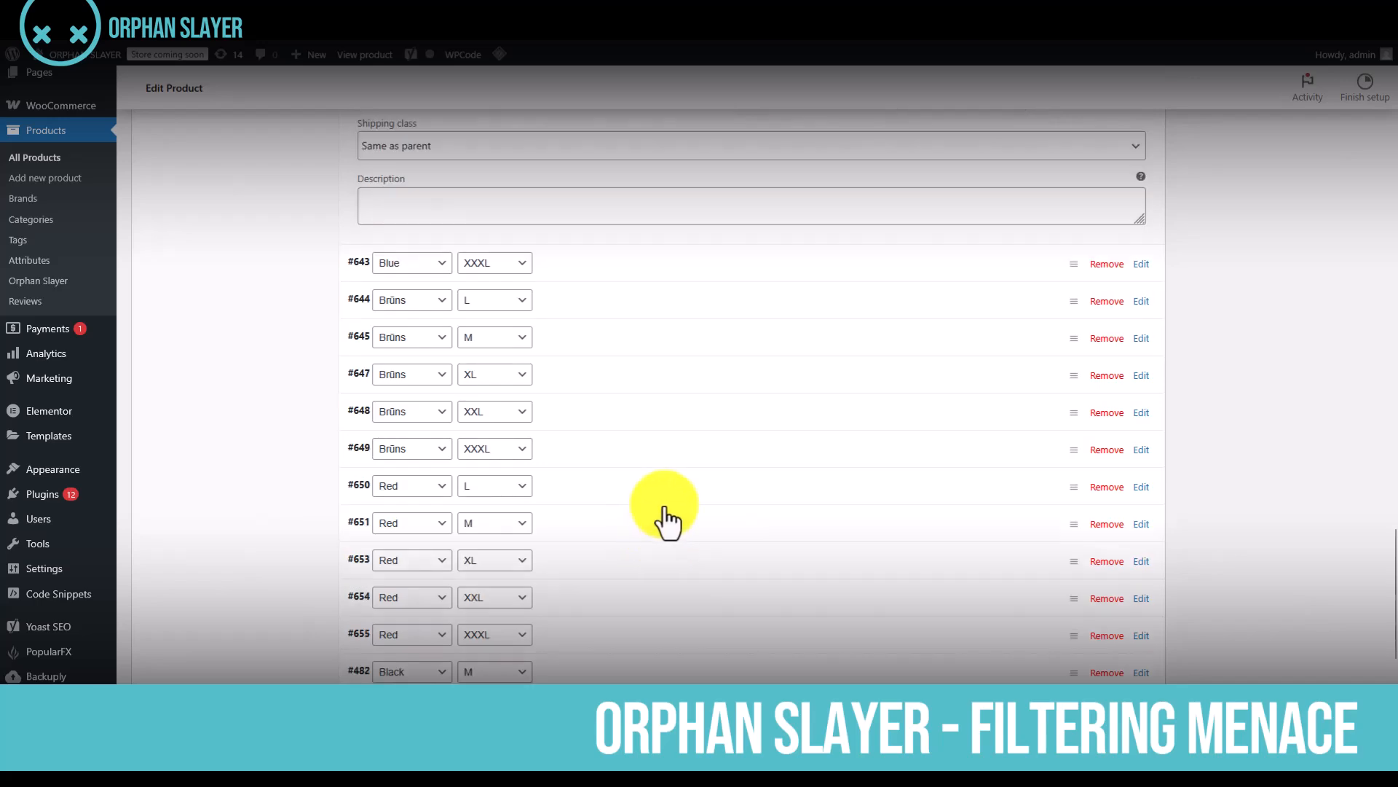
scroll(667, 514, up, 7)
scroll(676, 507, up, 5)
scroll(676, 508, down, 12)
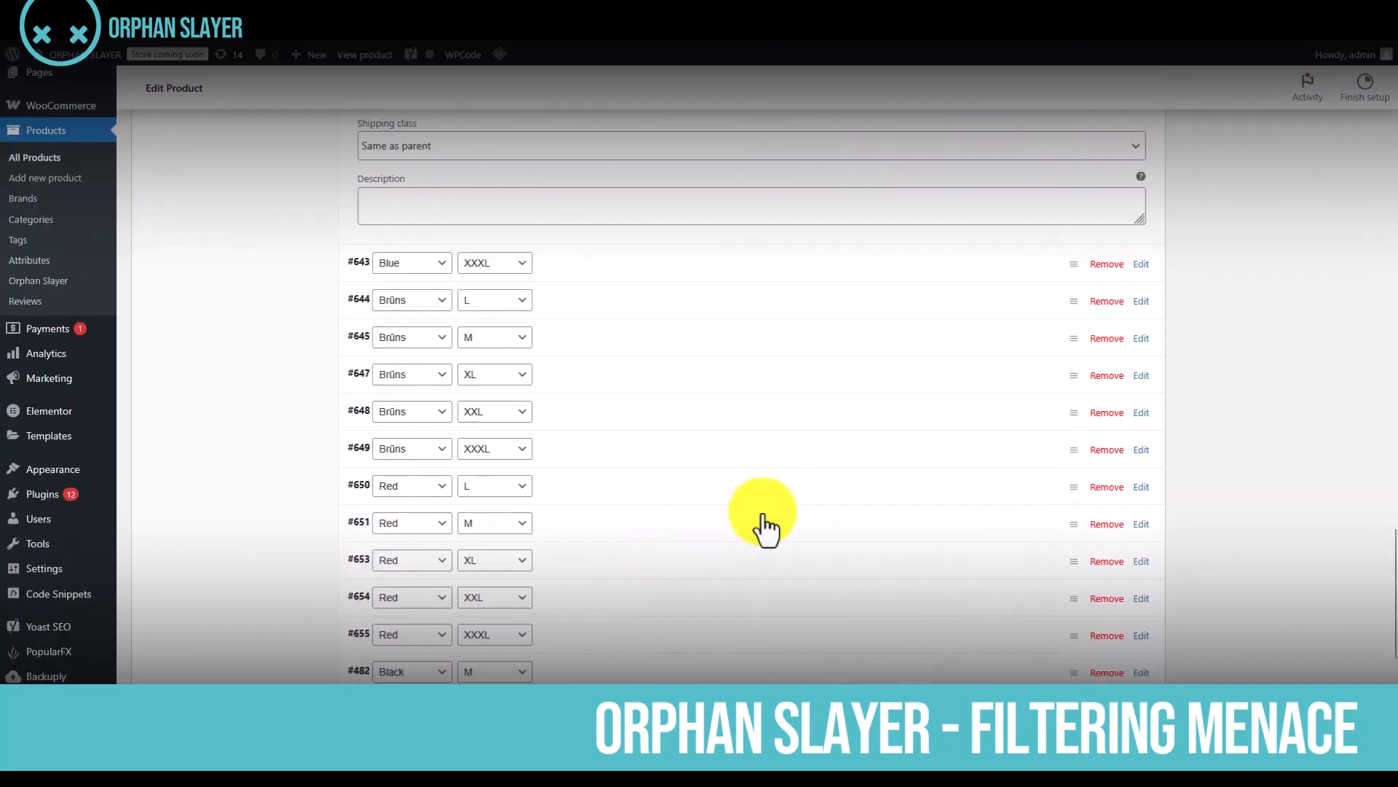
scroll(807, 470, up, 4)
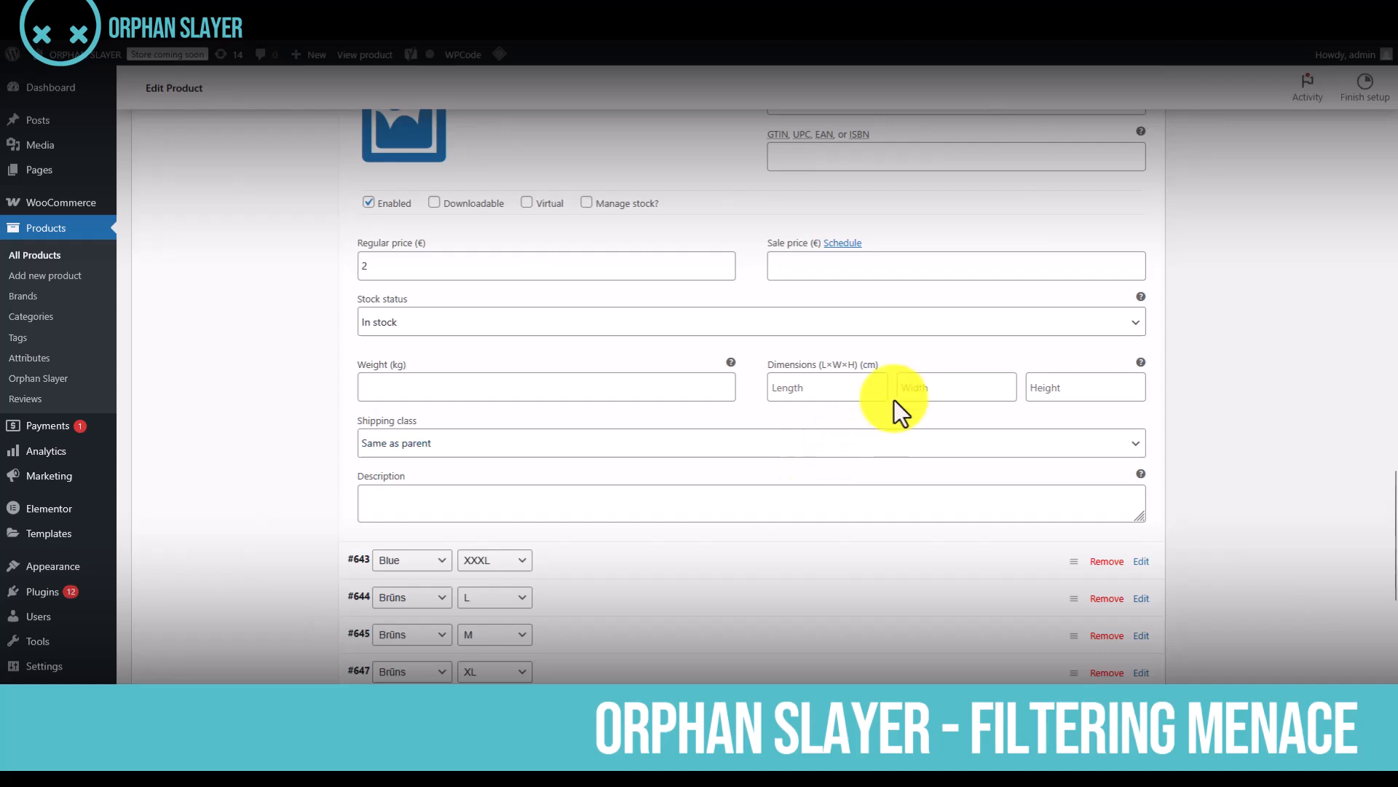
scroll(897, 403, up, 2)
scroll(897, 400, down, 3)
scroll(1151, 450, up, 10)
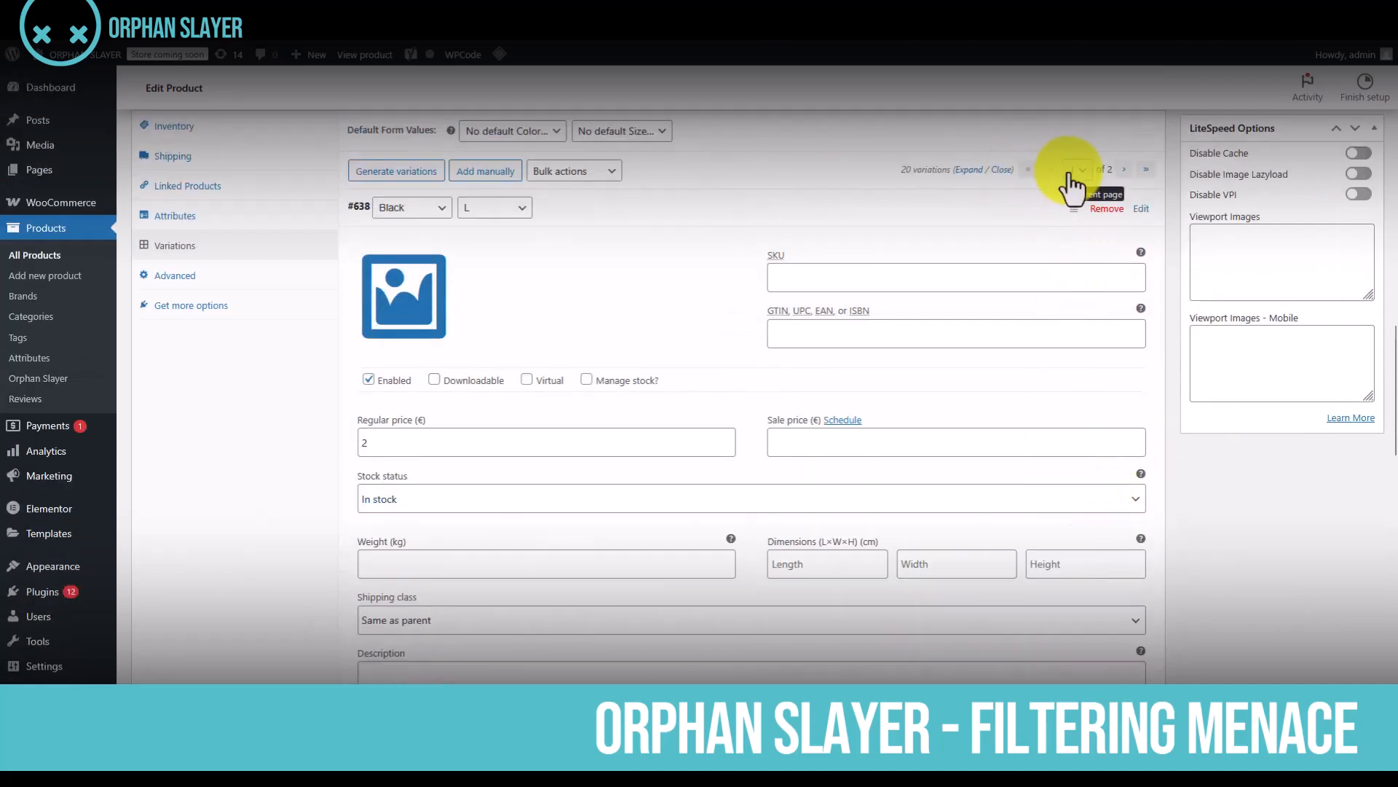
scroll(456, 423, up, 6)
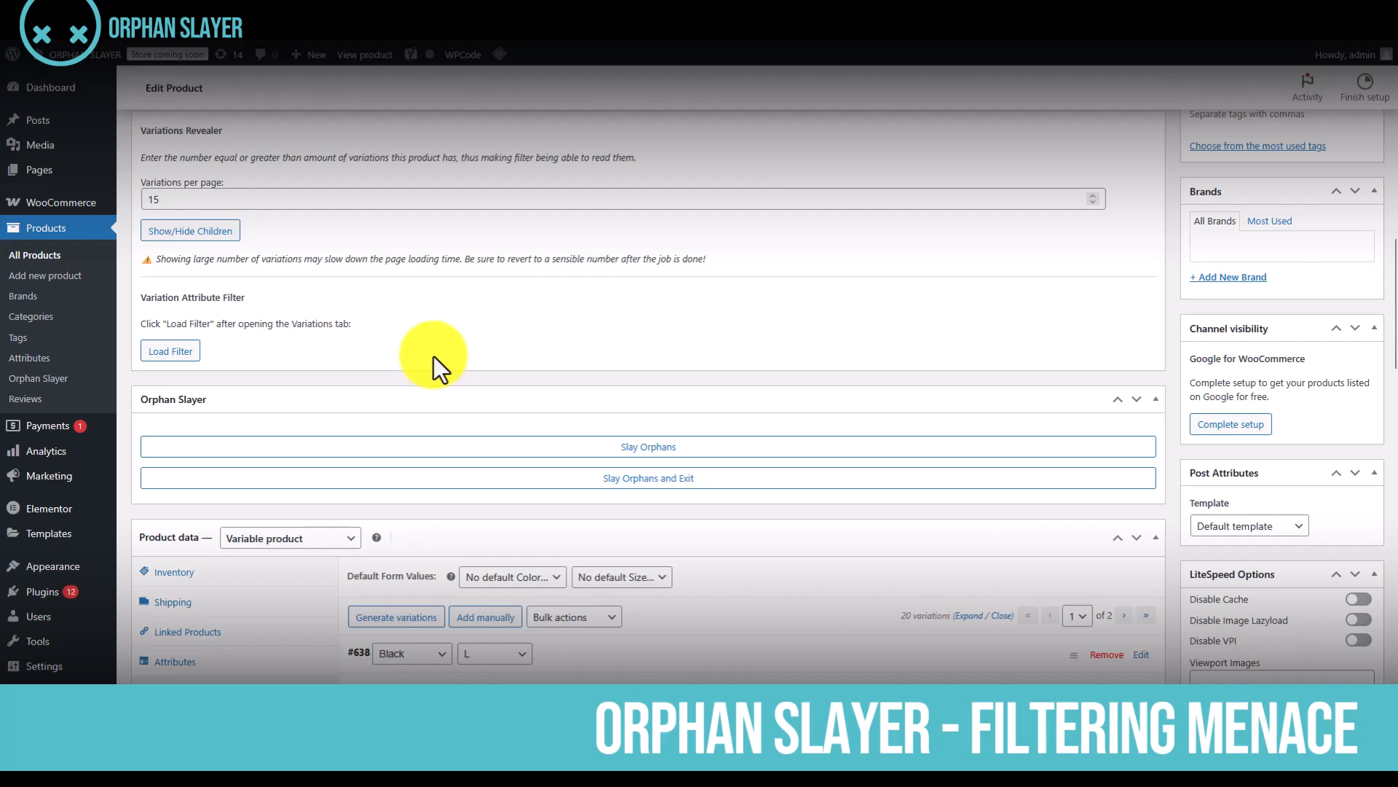
scroll(558, 351, up, 1)
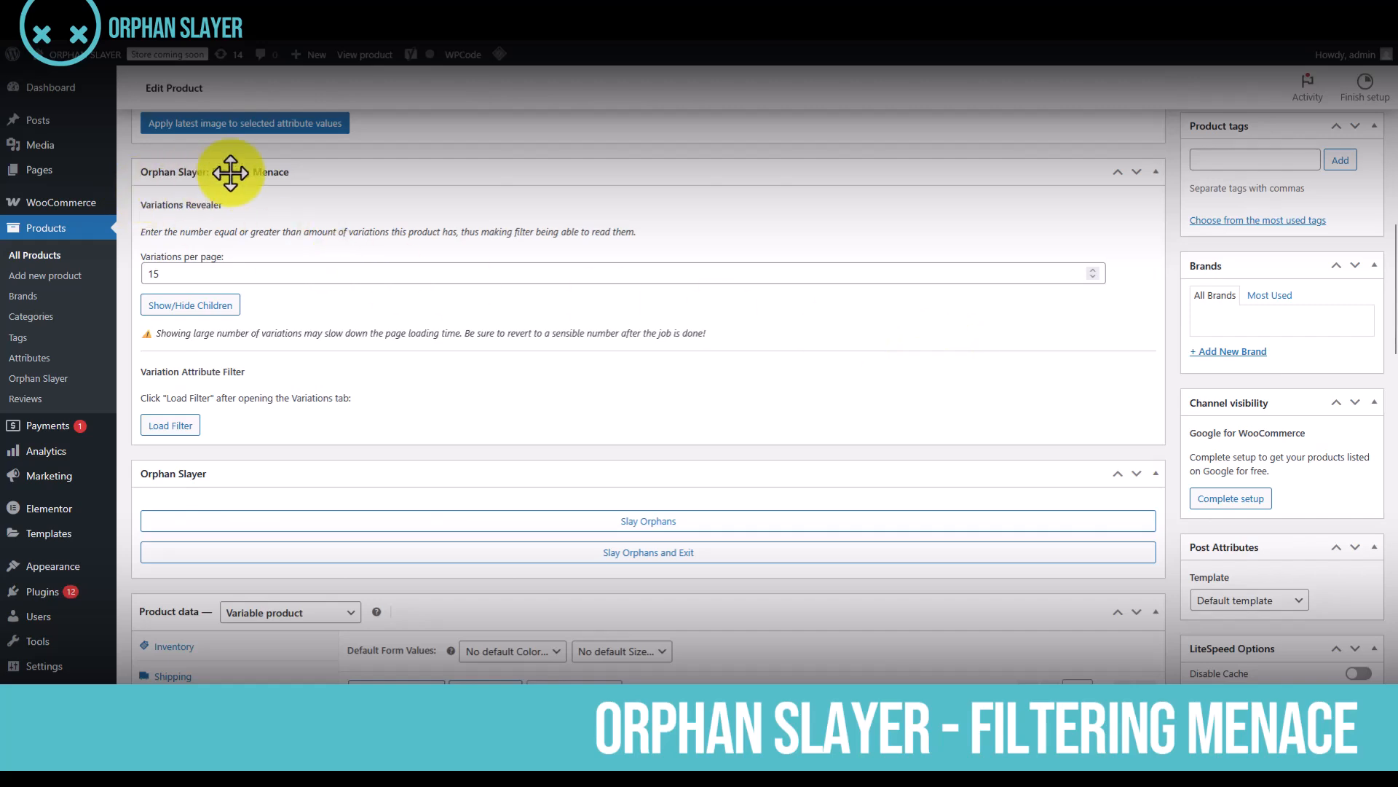
scroll(781, 435, down, 5)
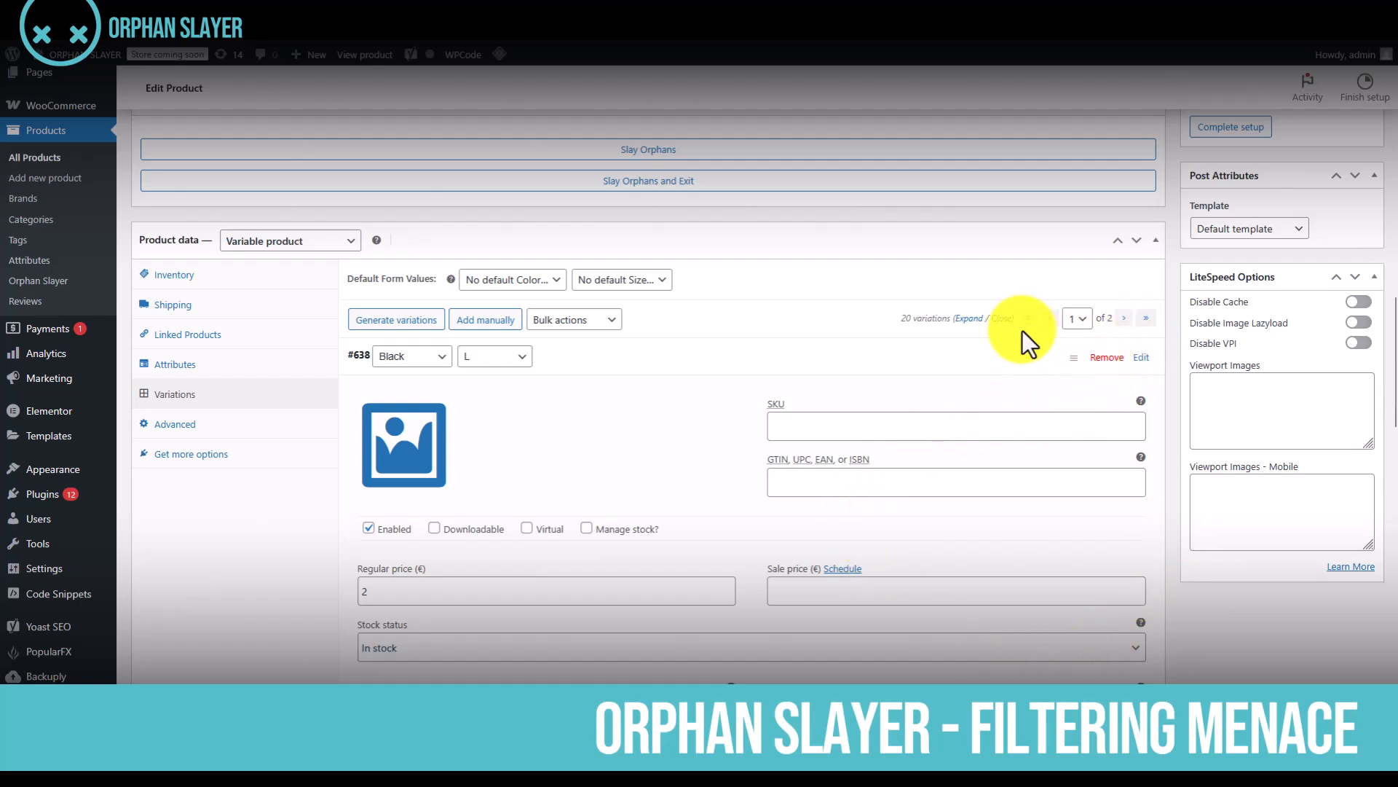
Collapse all expanded variations, look through the list, and check the product's total number of variations
click(1002, 318)
scroll(647, 411, down, 3)
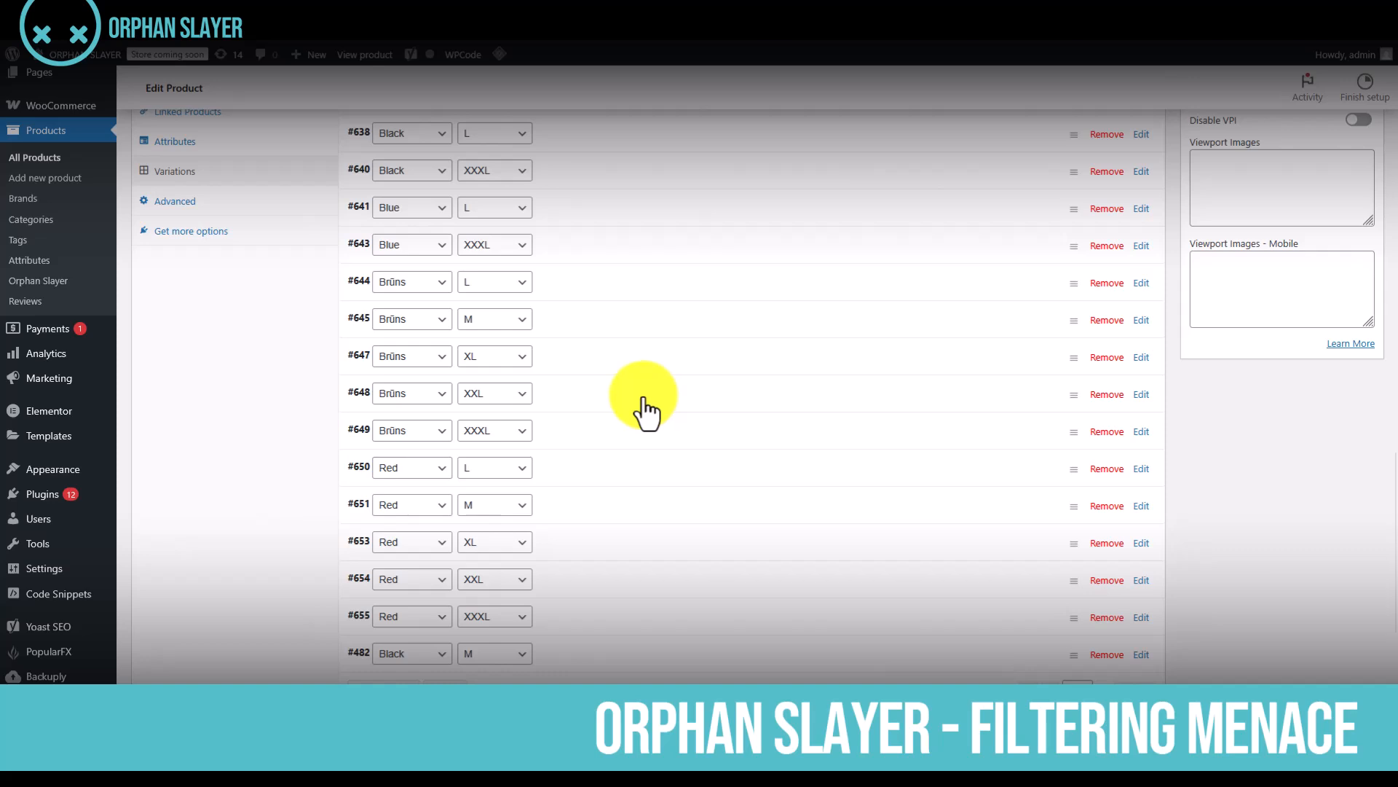
scroll(645, 411, up, 1)
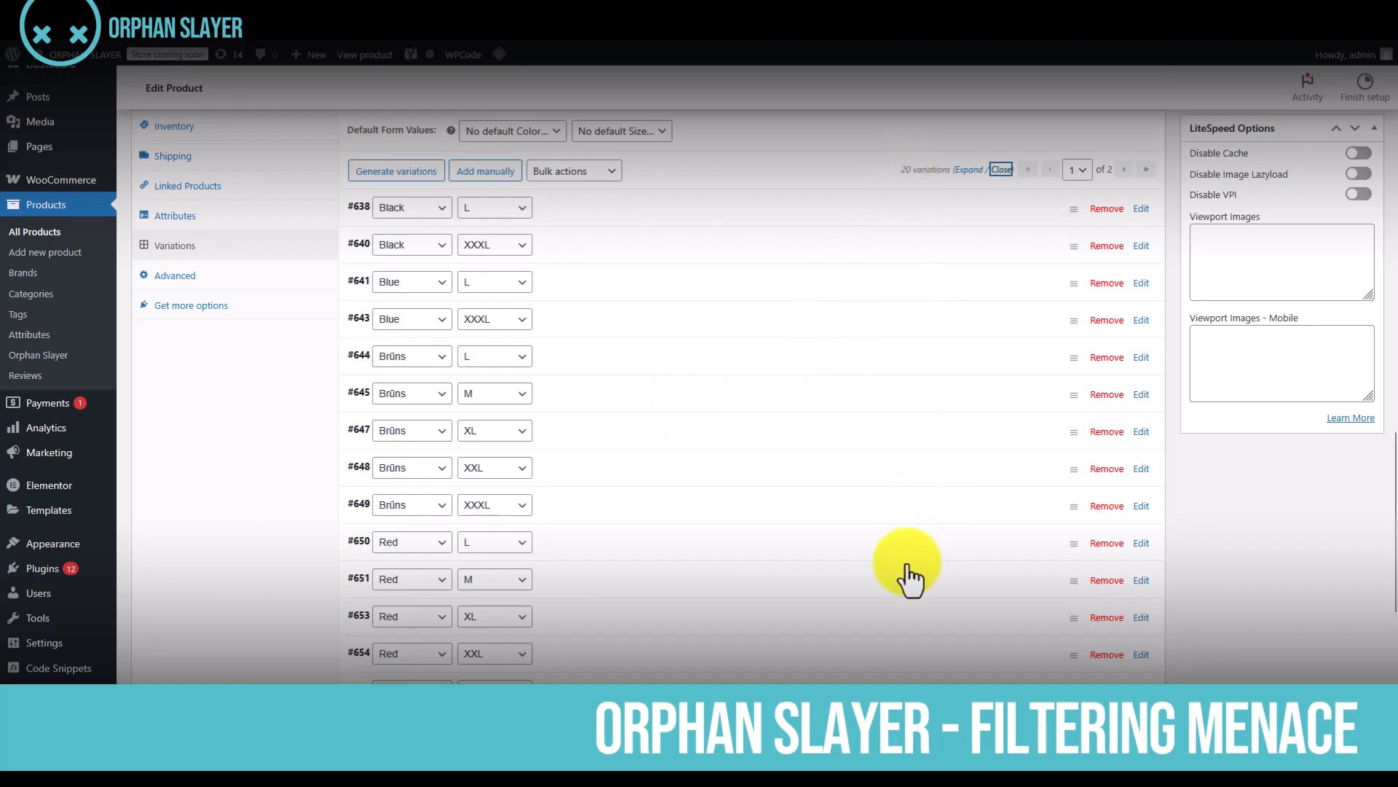
scroll(881, 490, down, 4)
scroll(917, 437, up, 5)
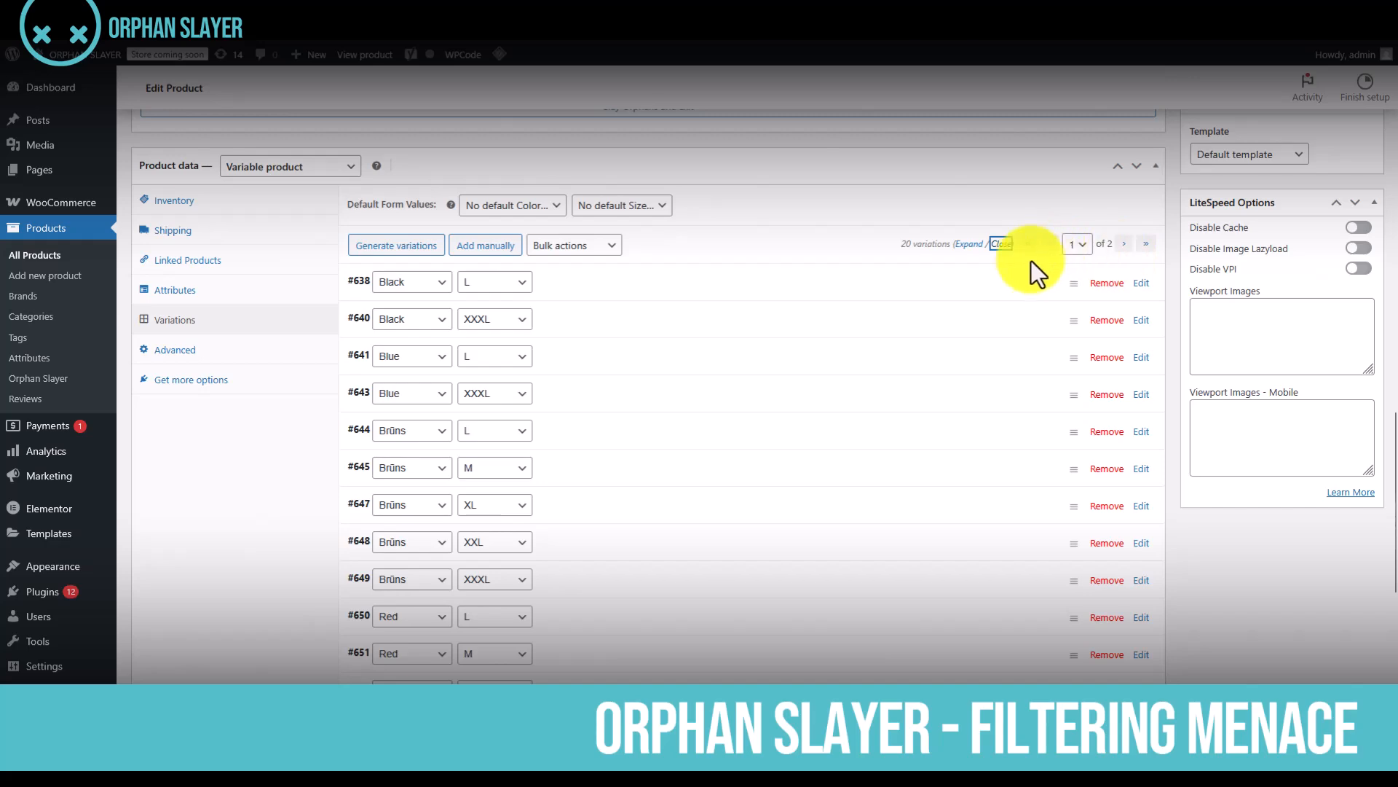
scroll(874, 452, up, 4)
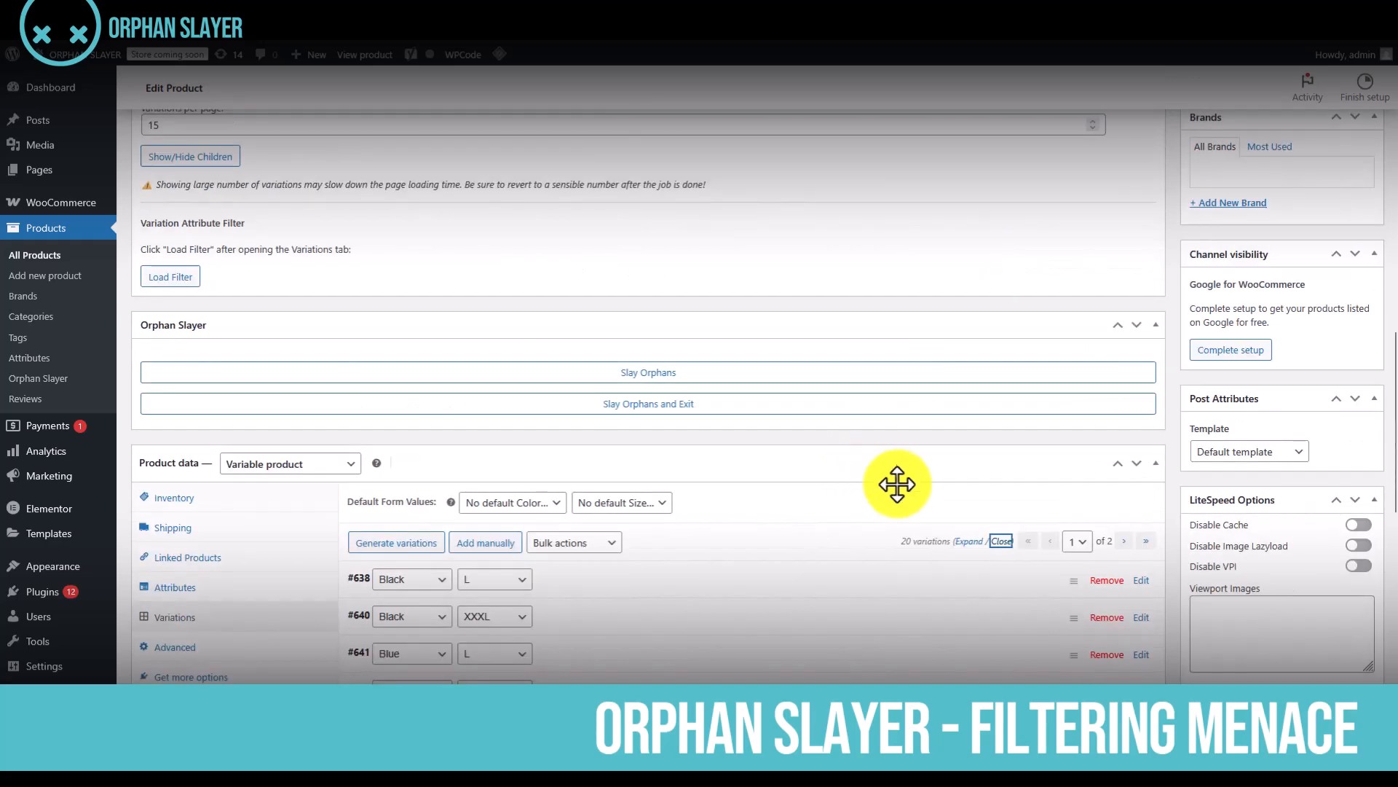
mouse_move(896, 543)
mouse_down()
mouse_move(921, 544)
mouse_move(899, 545)
mouse_up()
click(927, 544)
click(867, 517)
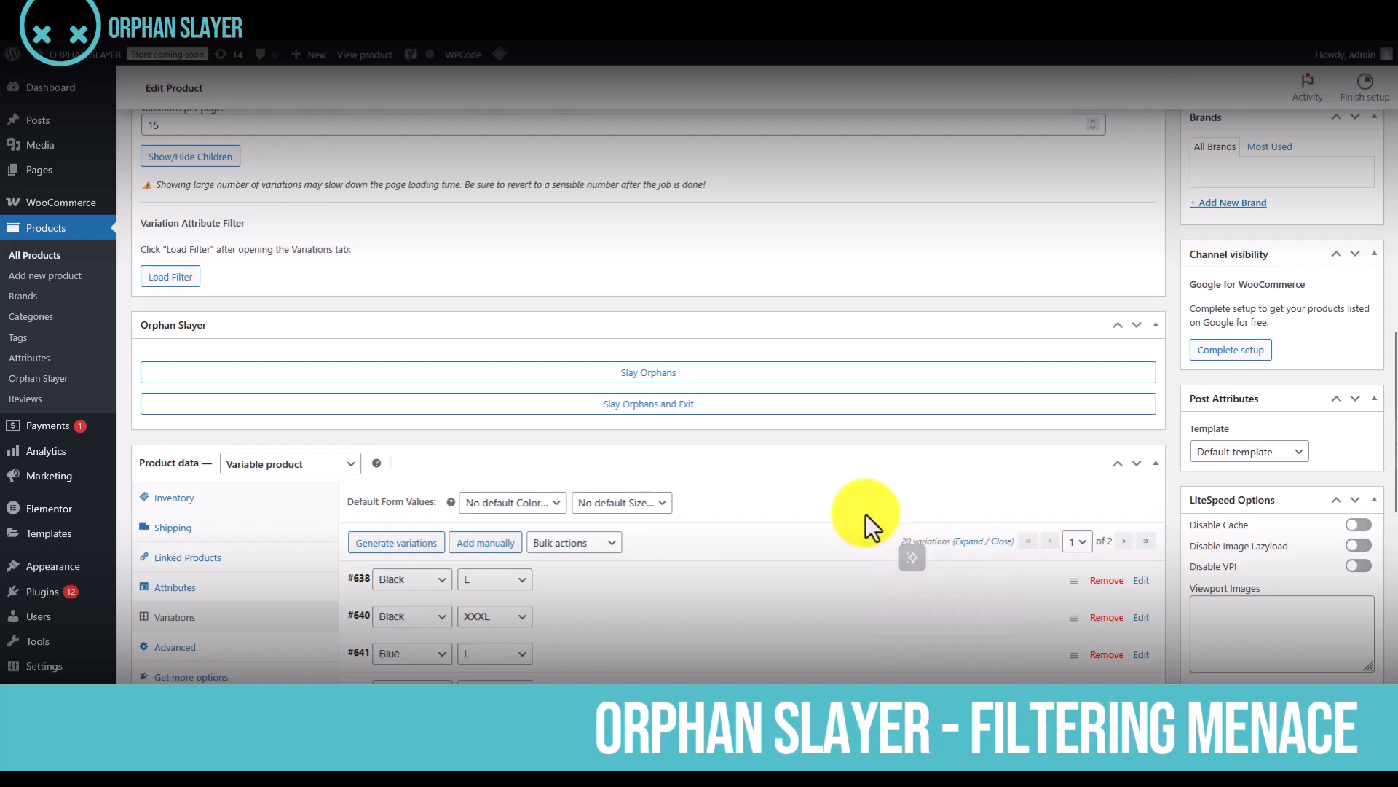
Set the Variations Revealer to 21 variations per page and read the note about reverting to a sensible number
scroll(495, 580, up, 4)
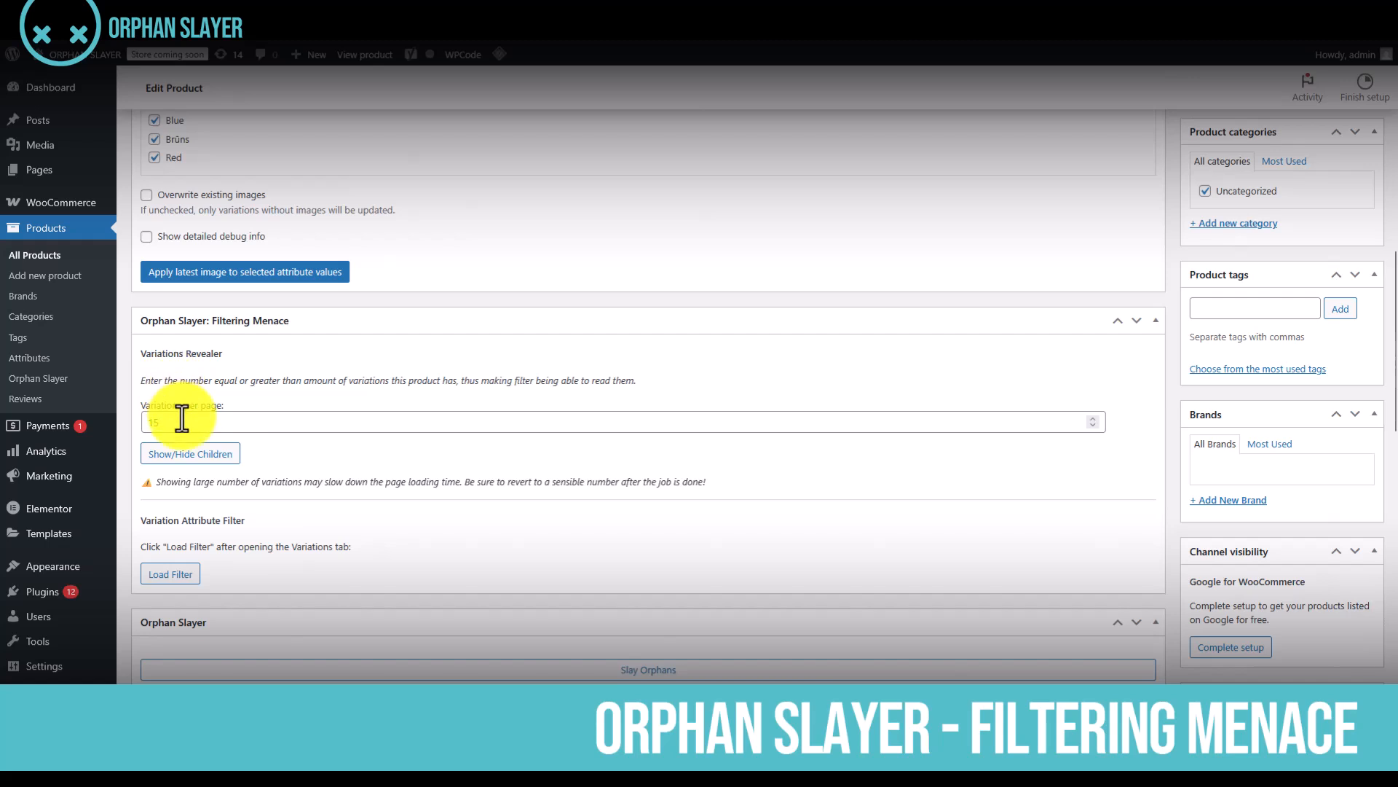
double_click(155, 422)
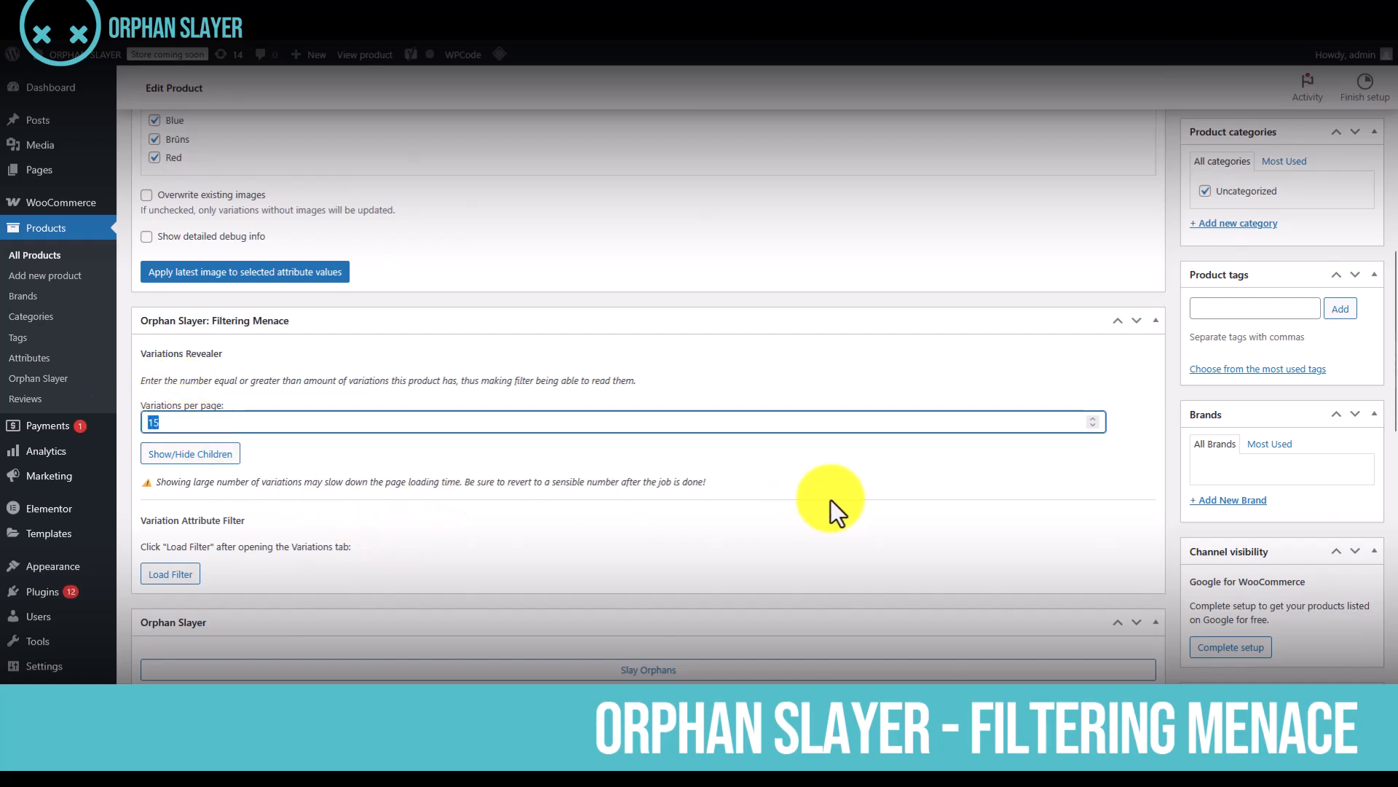
text(21)
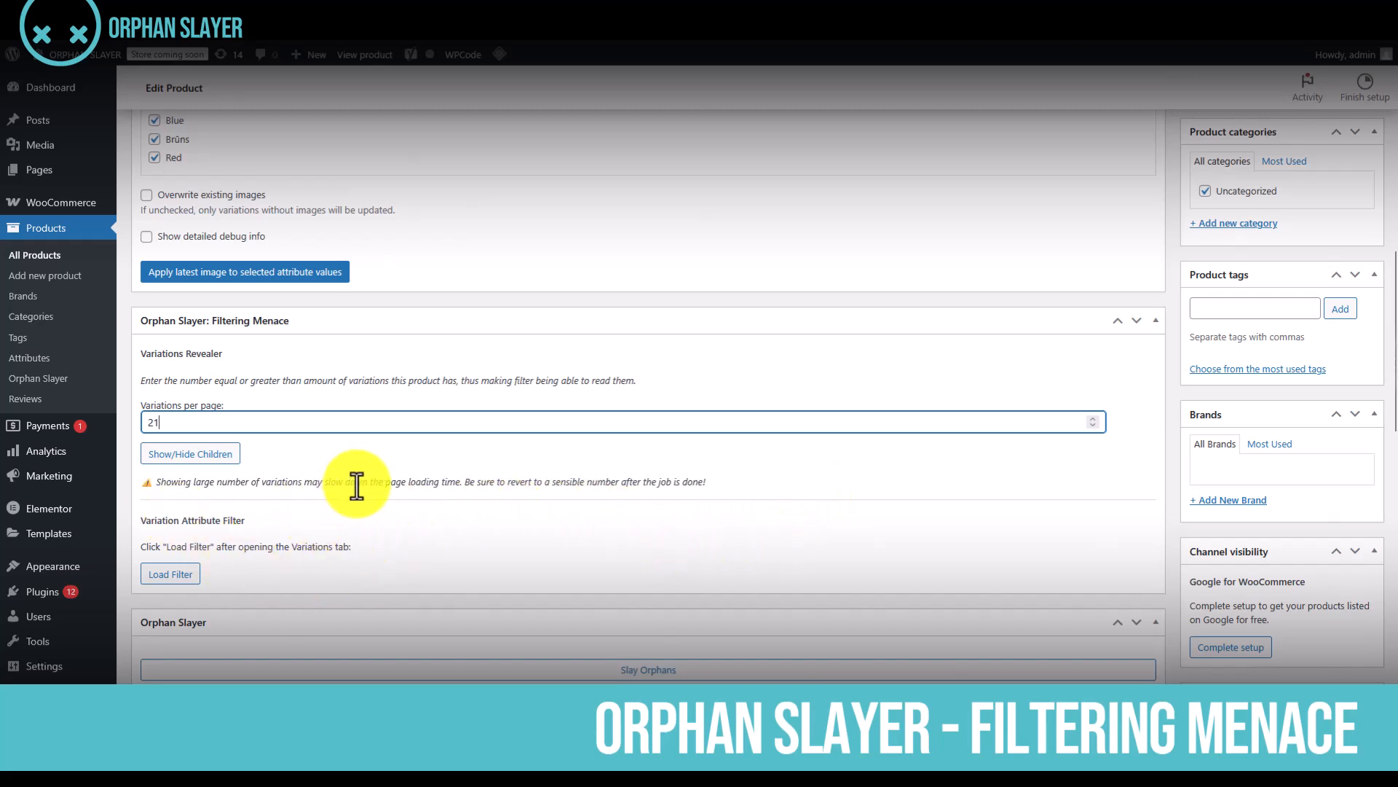
drag(462, 481, 740, 491)
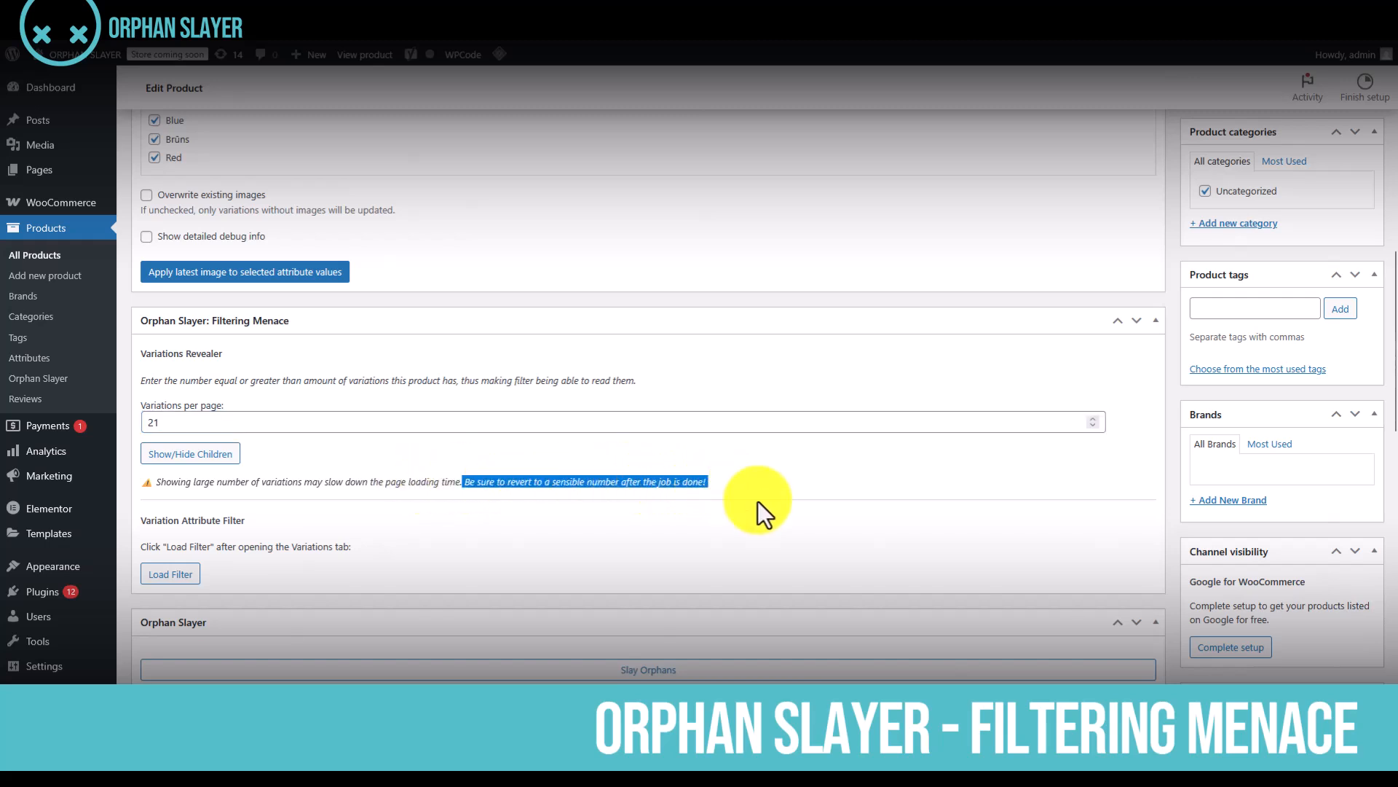
click(900, 482)
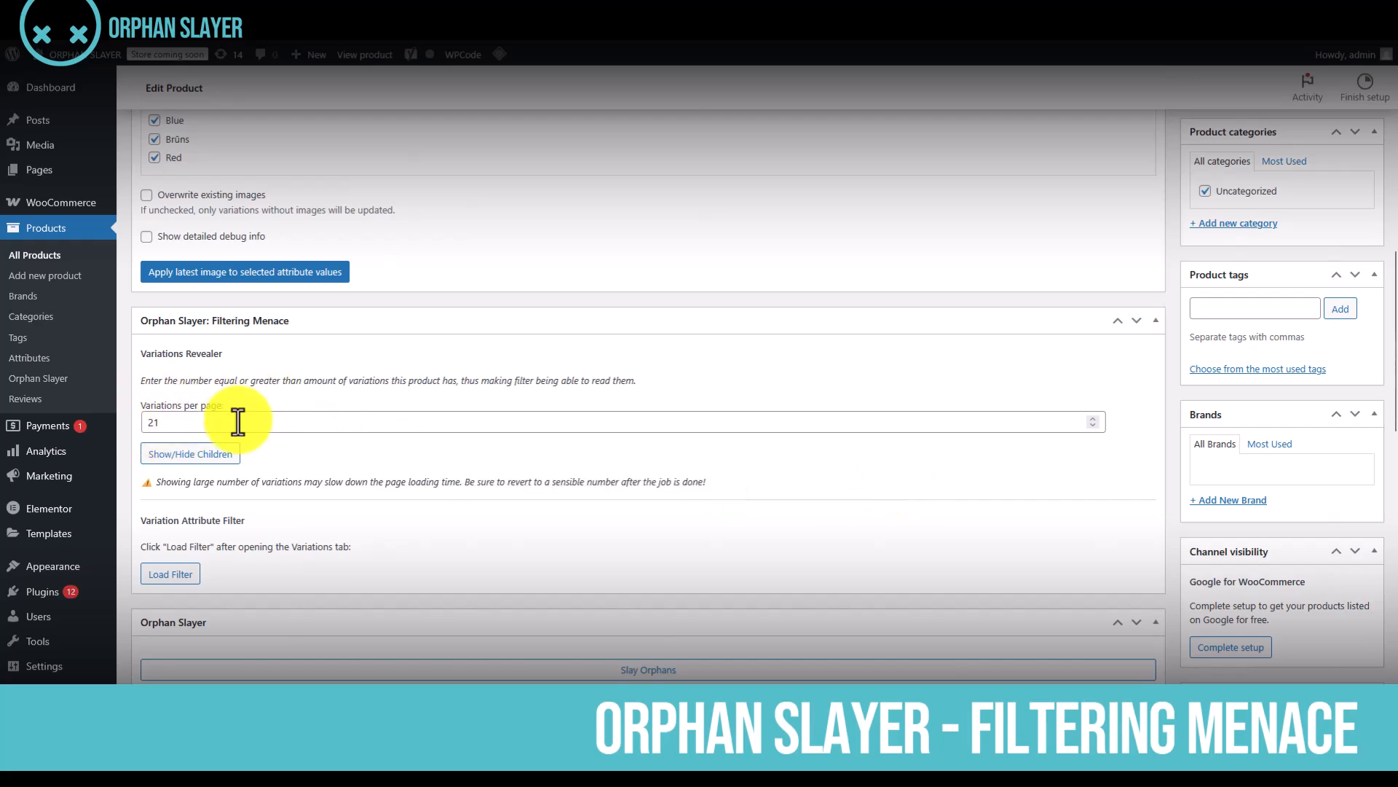
Apply the Variations Revealer setting of 21 variations per page to the product
scroll(453, 475, down, 1)
scroll(453, 474, down, 4)
scroll(453, 475, up, 4)
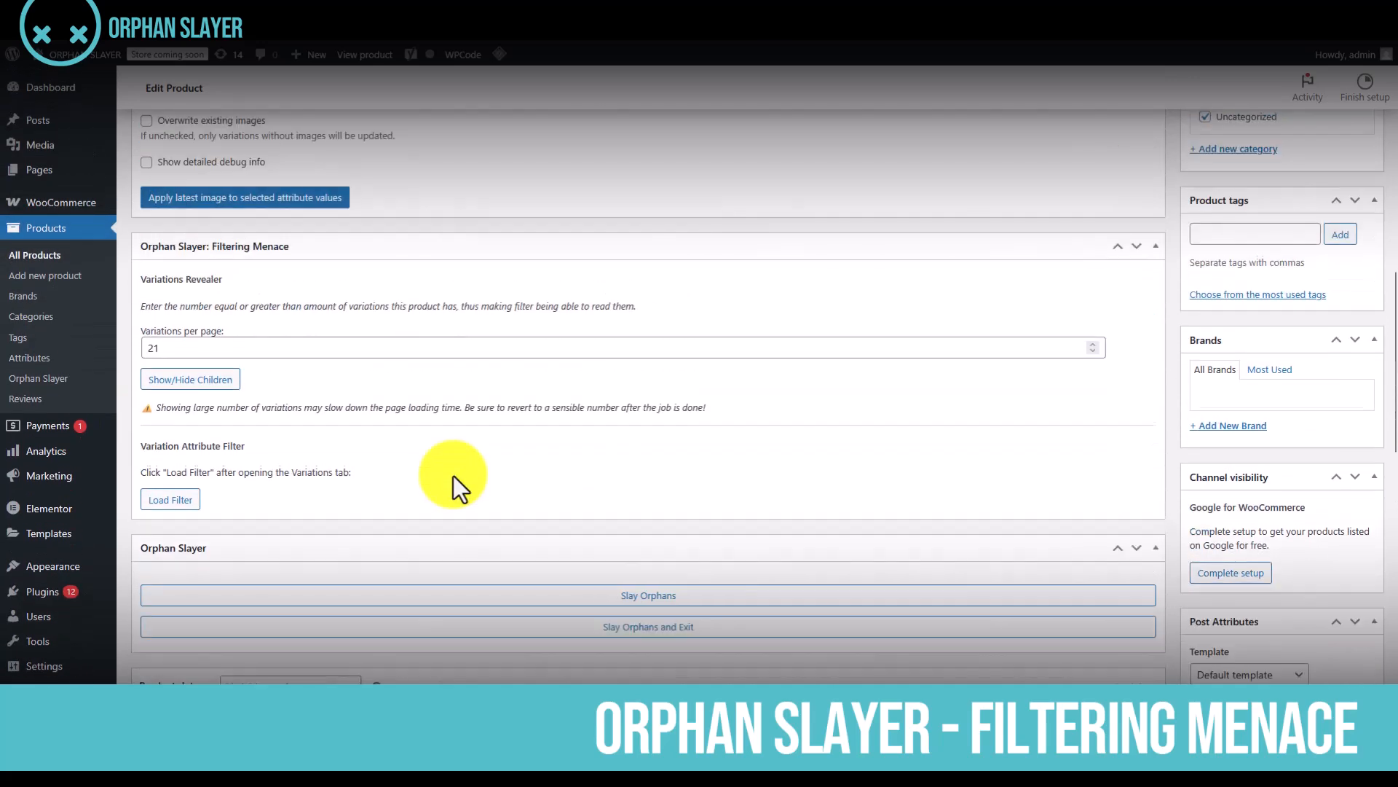
click(191, 386)
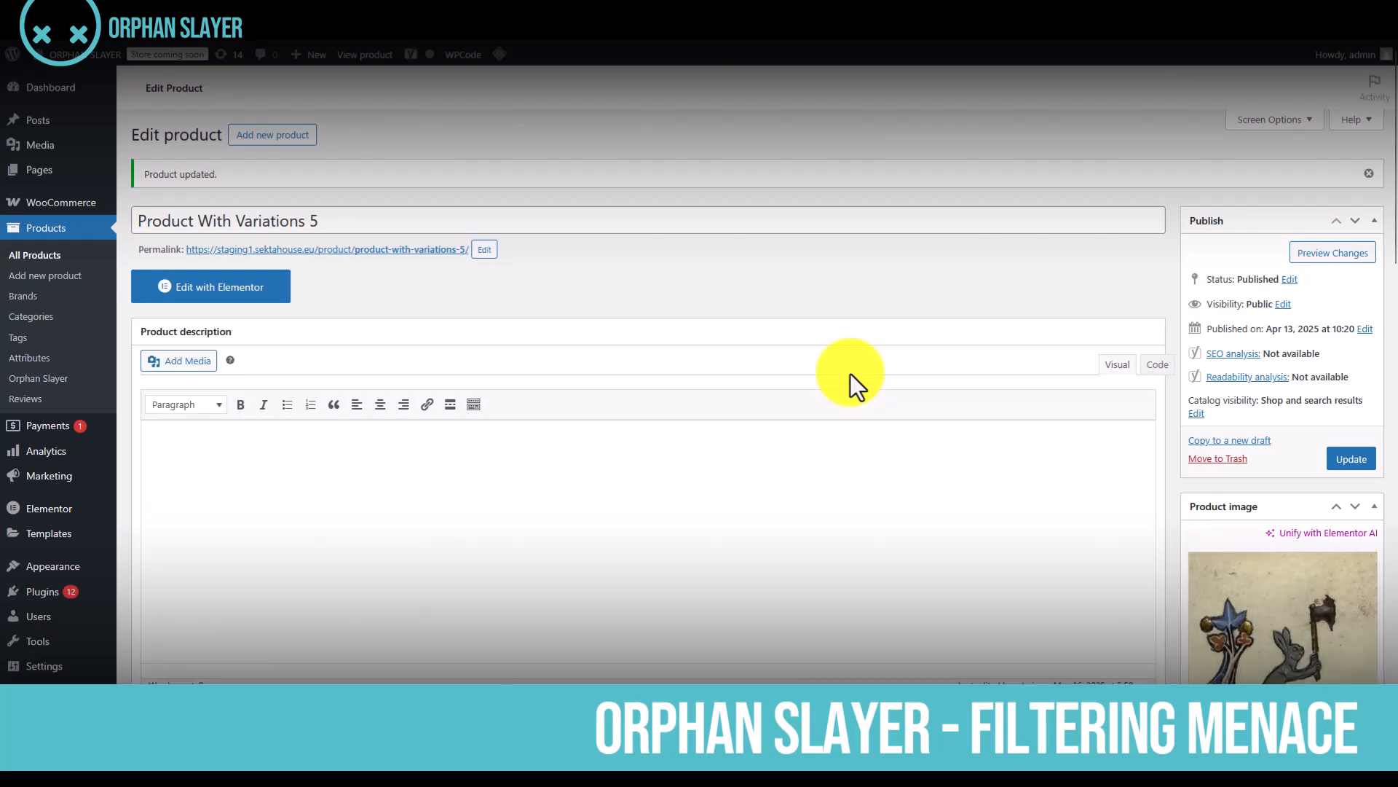
Display the product's variations and look through the complete list on a single page
scroll(812, 423, down, 9)
scroll(810, 423, down, 5)
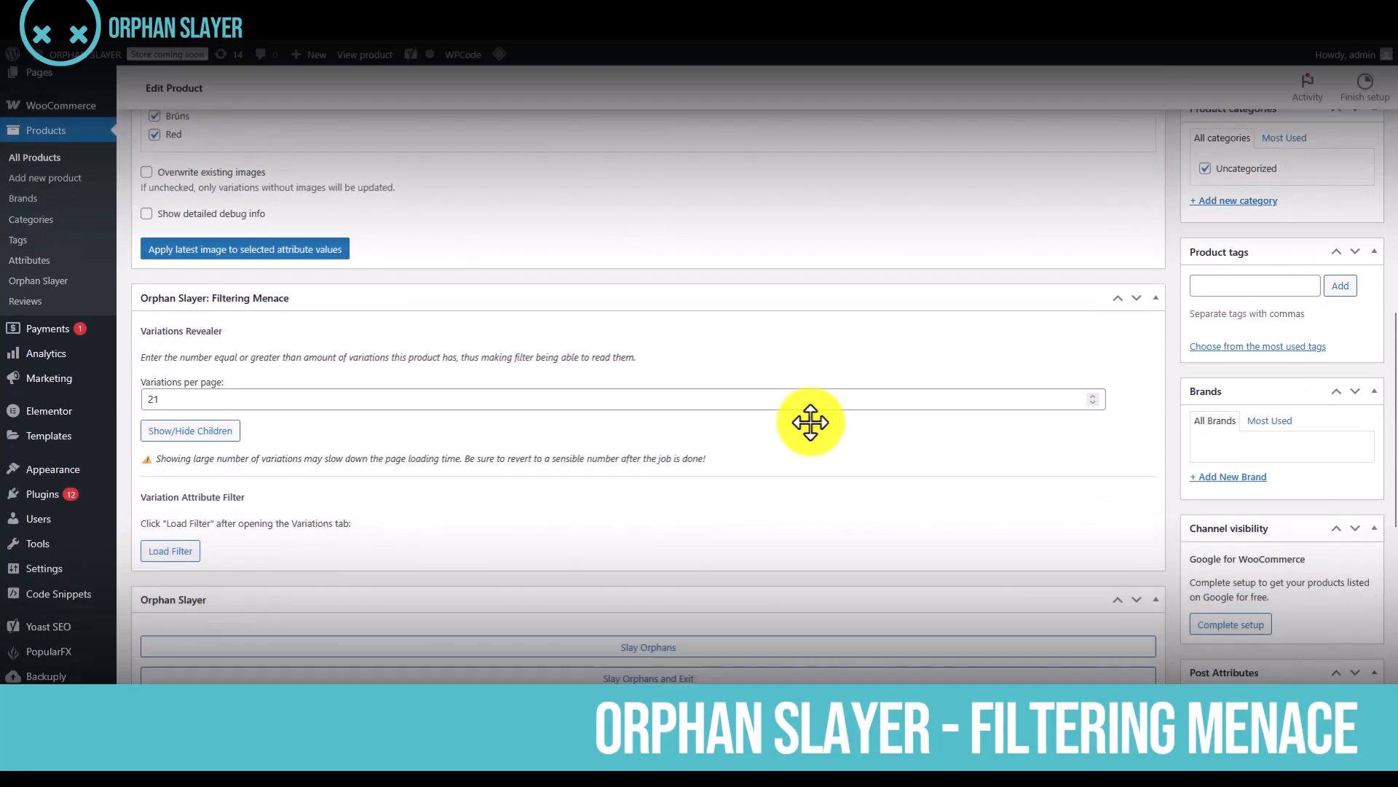
scroll(811, 422, down, 6)
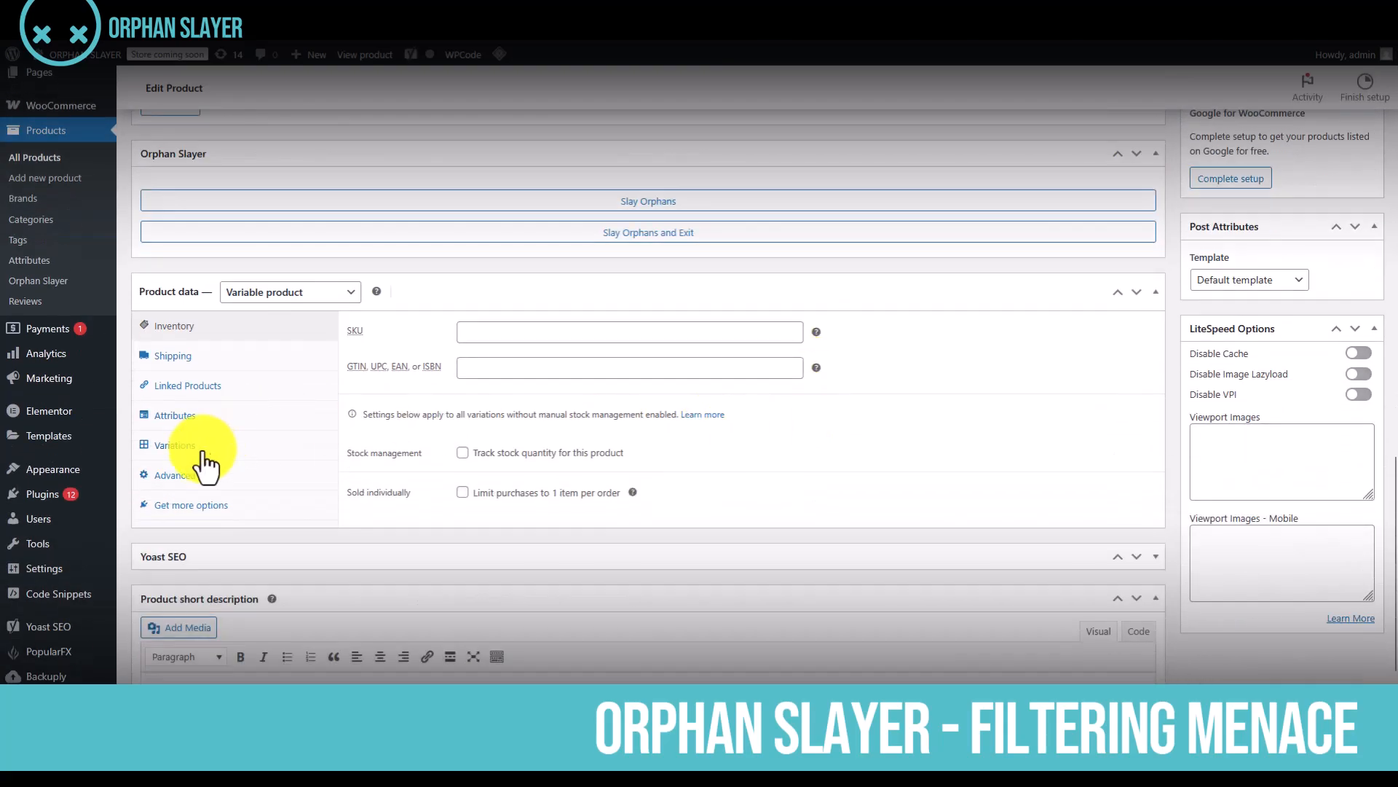
click(203, 449)
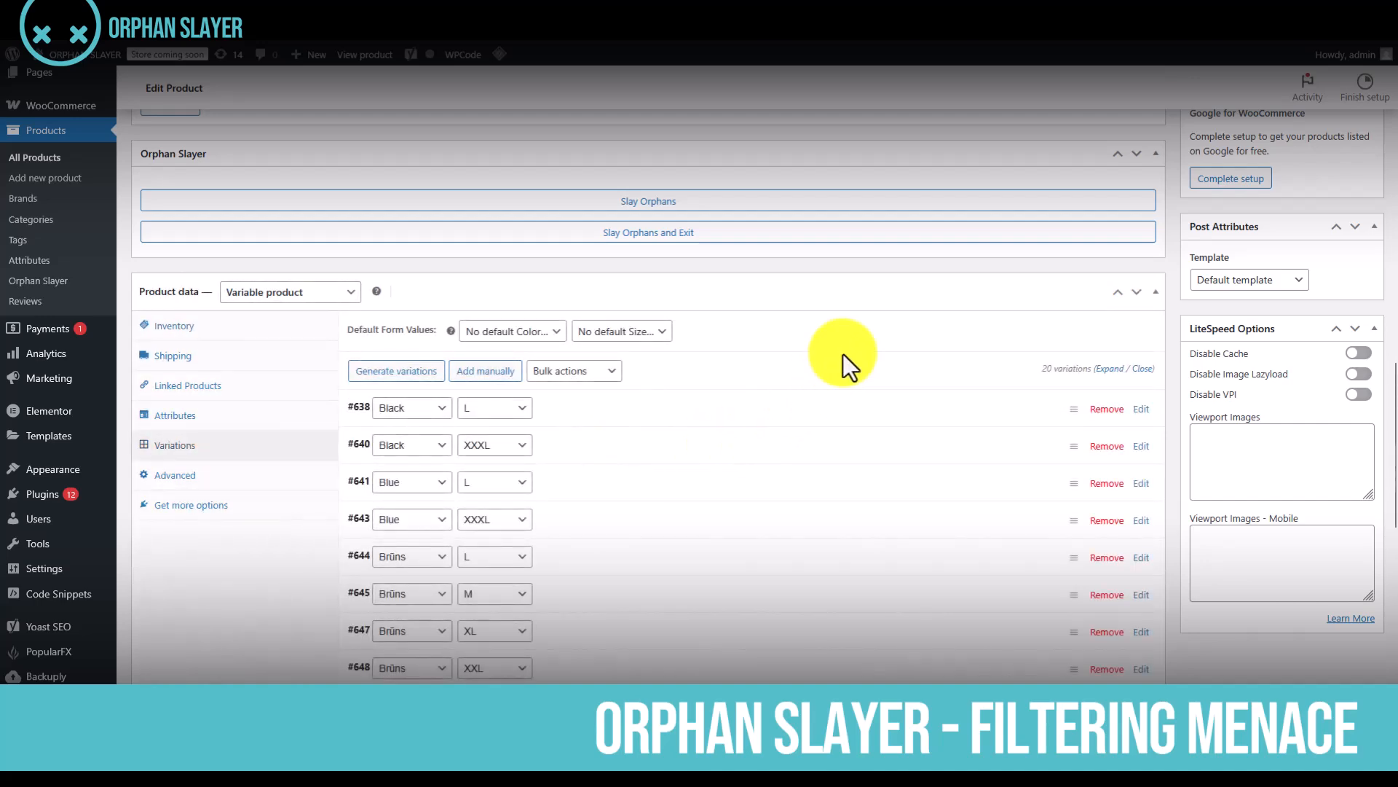
scroll(843, 354, down, 1)
scroll(900, 426, down, 5)
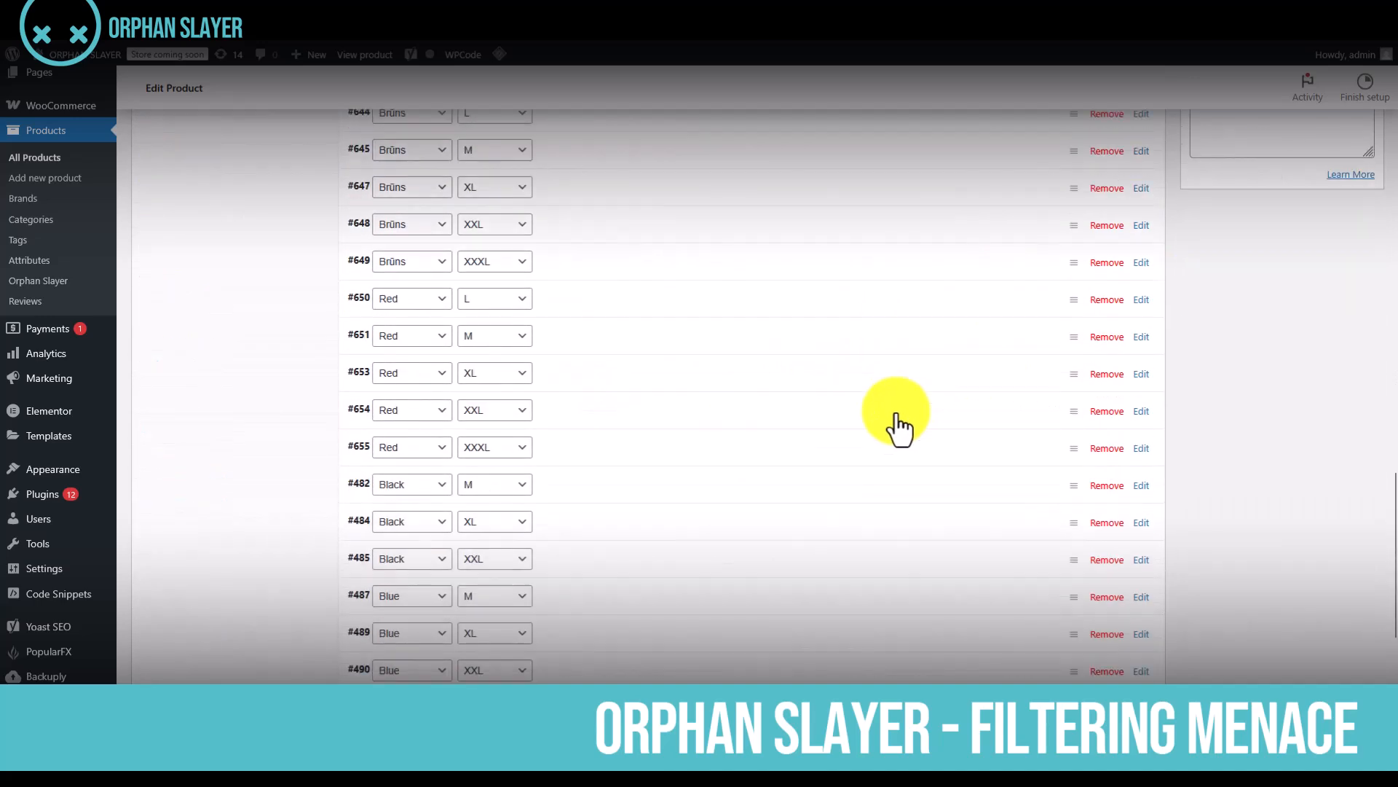
Load the Variation Attribute Filter and filter the variations by the attribute Color with the value black
scroll(895, 421, up, 15)
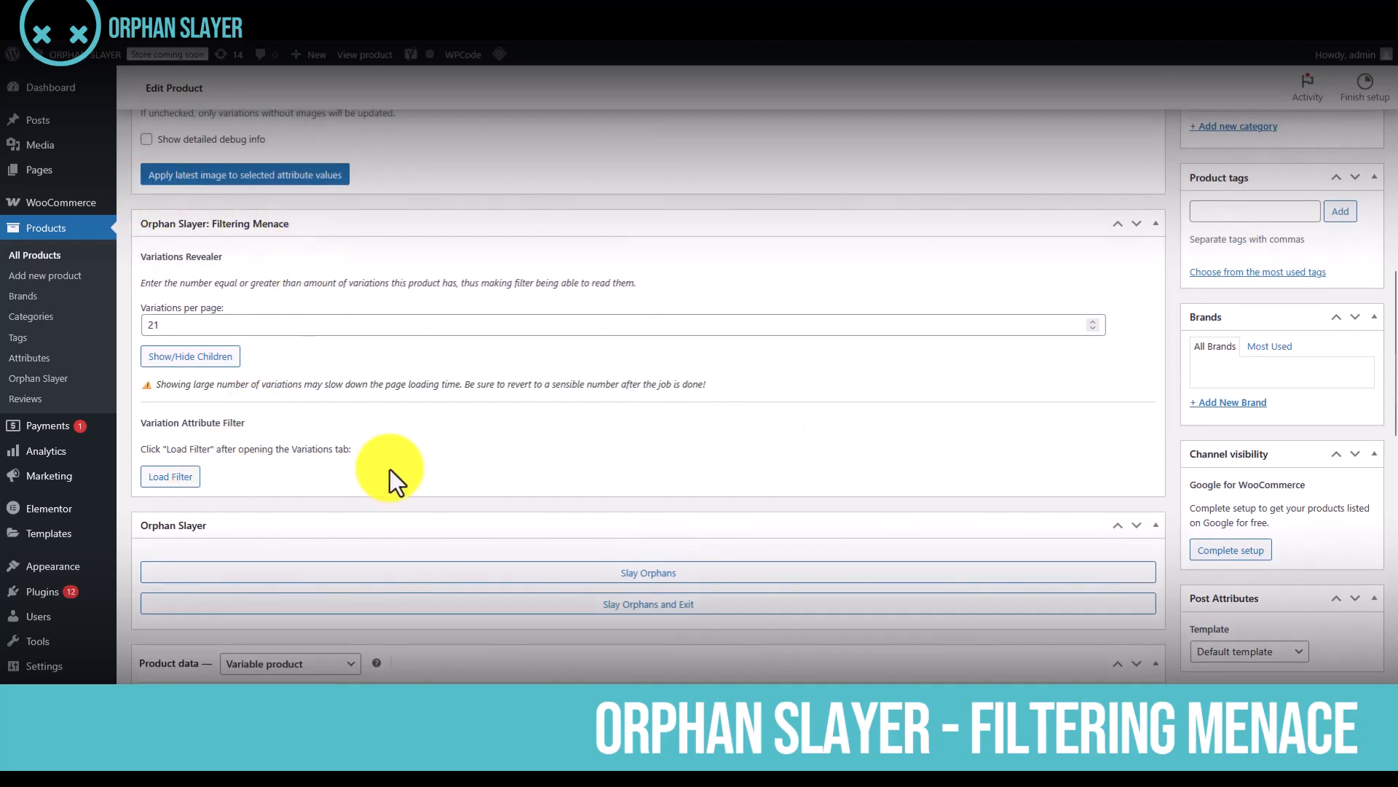
click(165, 477)
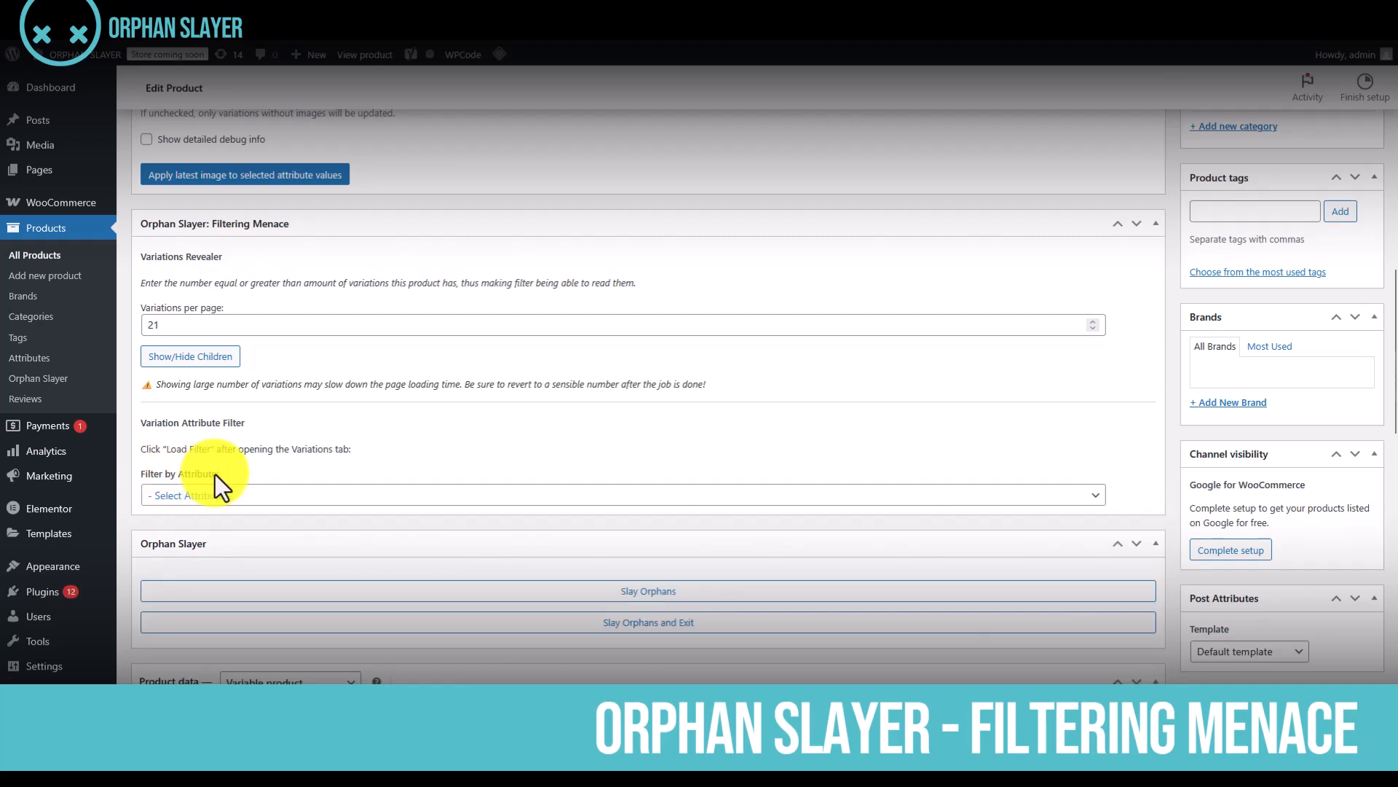
click(274, 502)
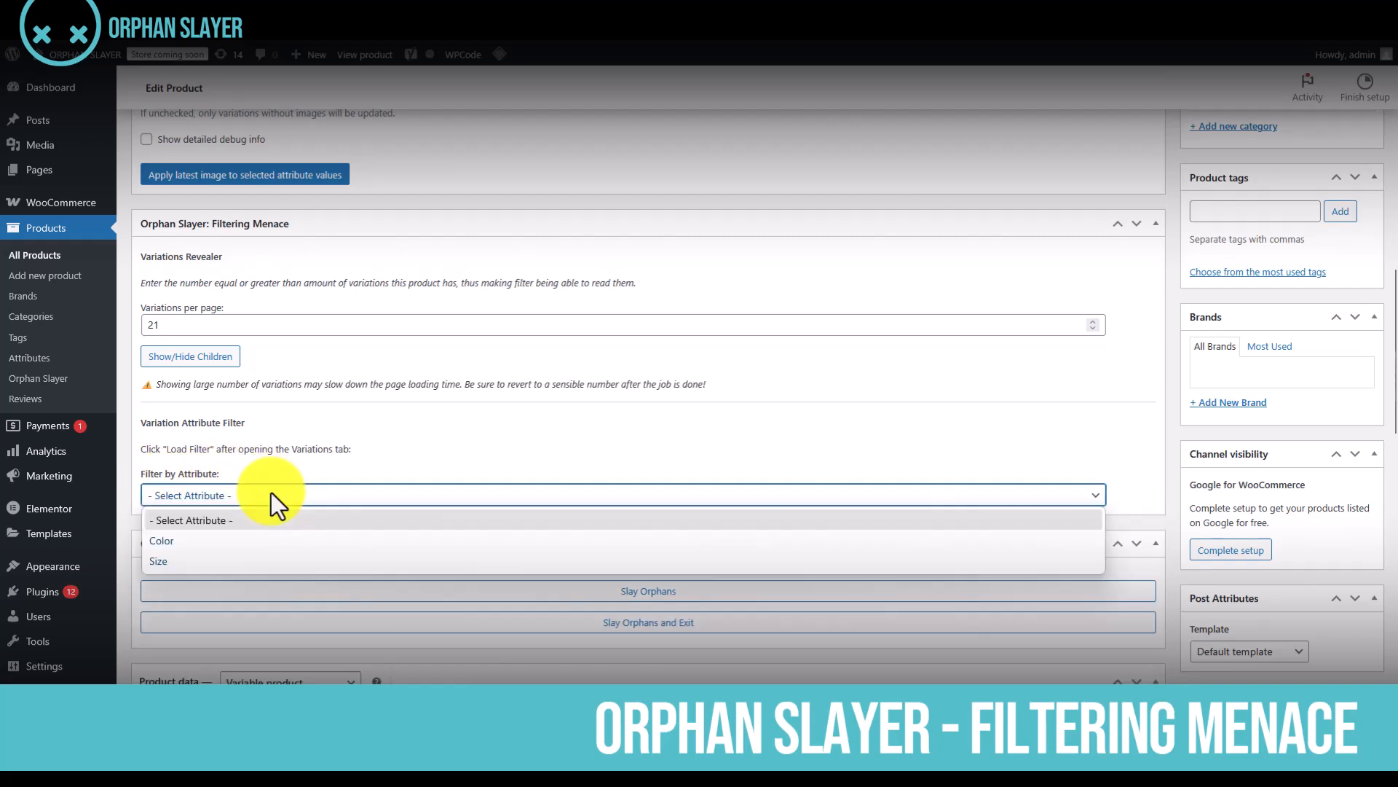
click(262, 540)
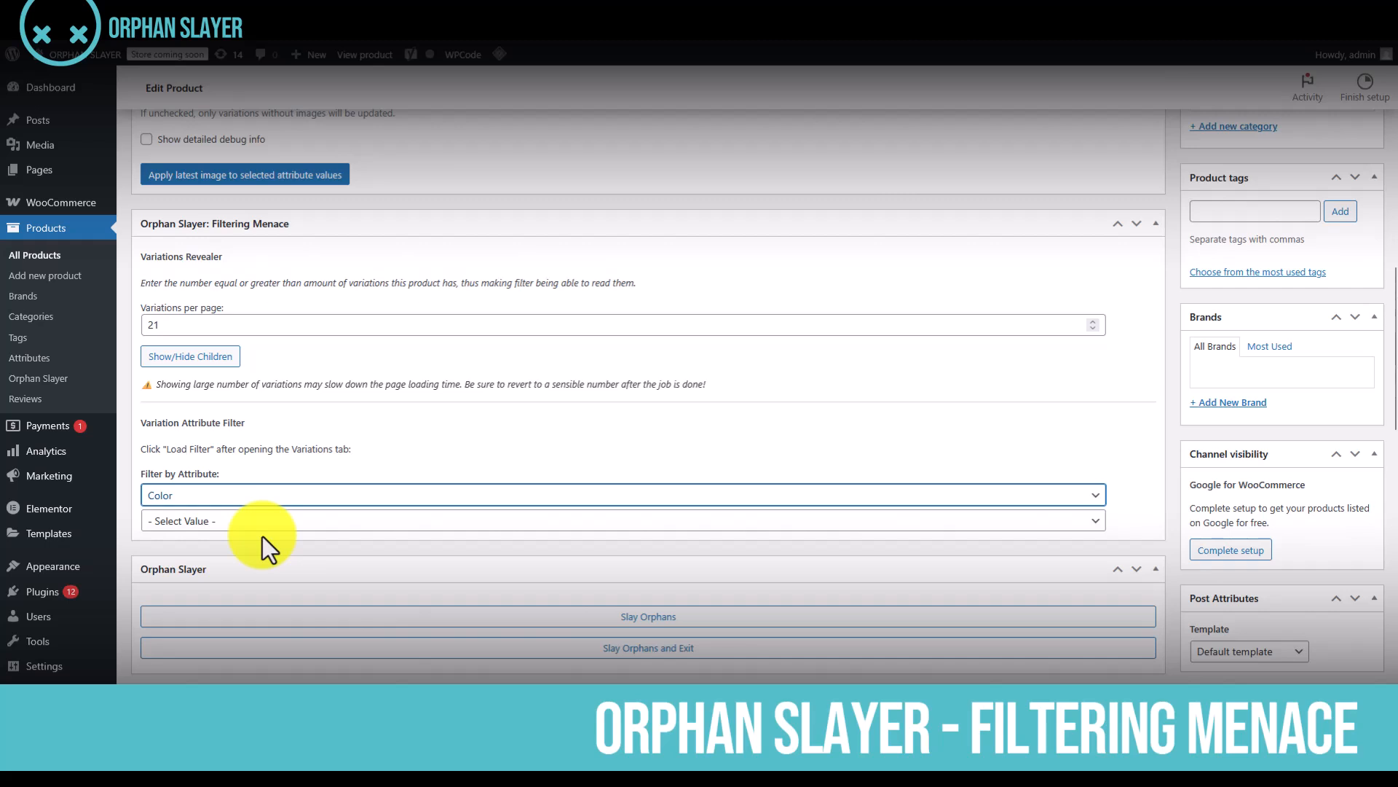
click(271, 521)
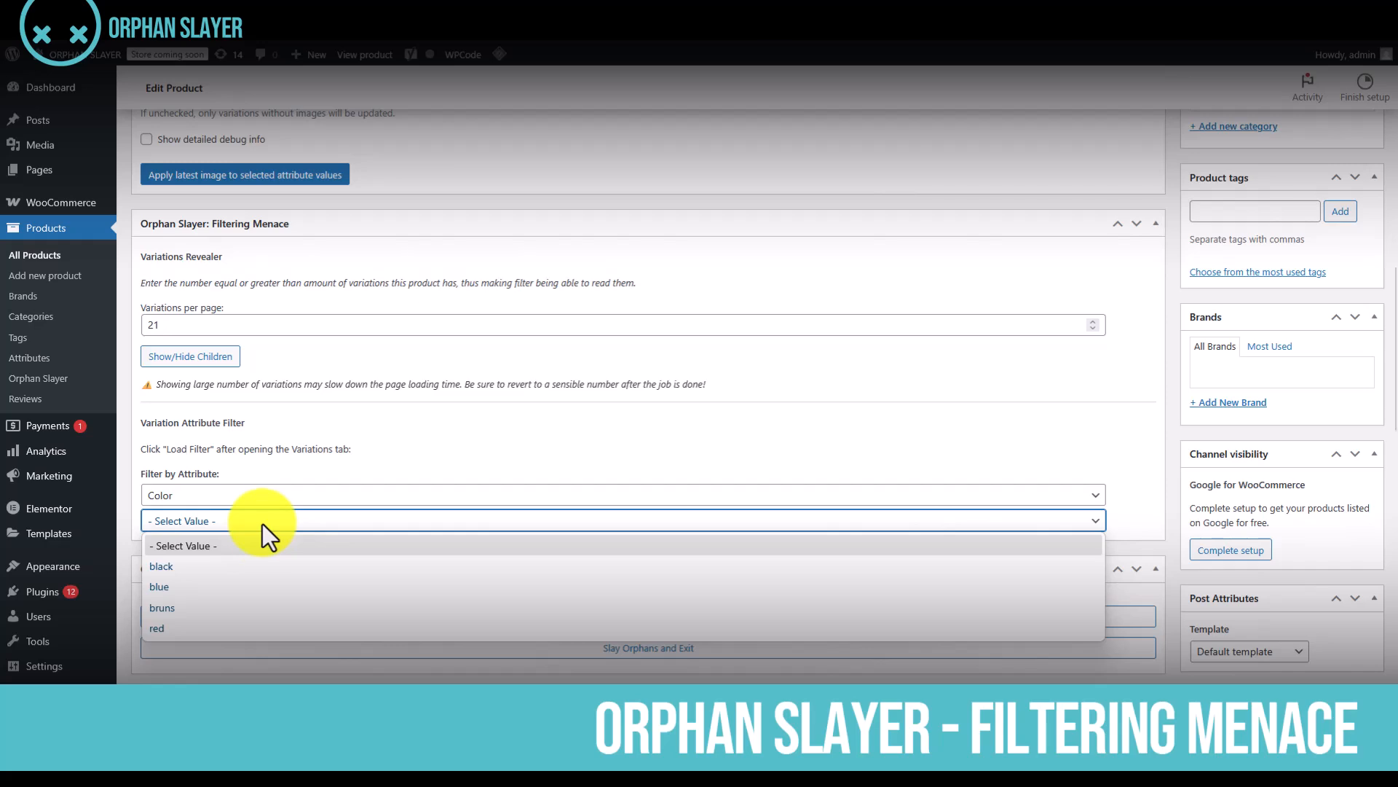
click(271, 567)
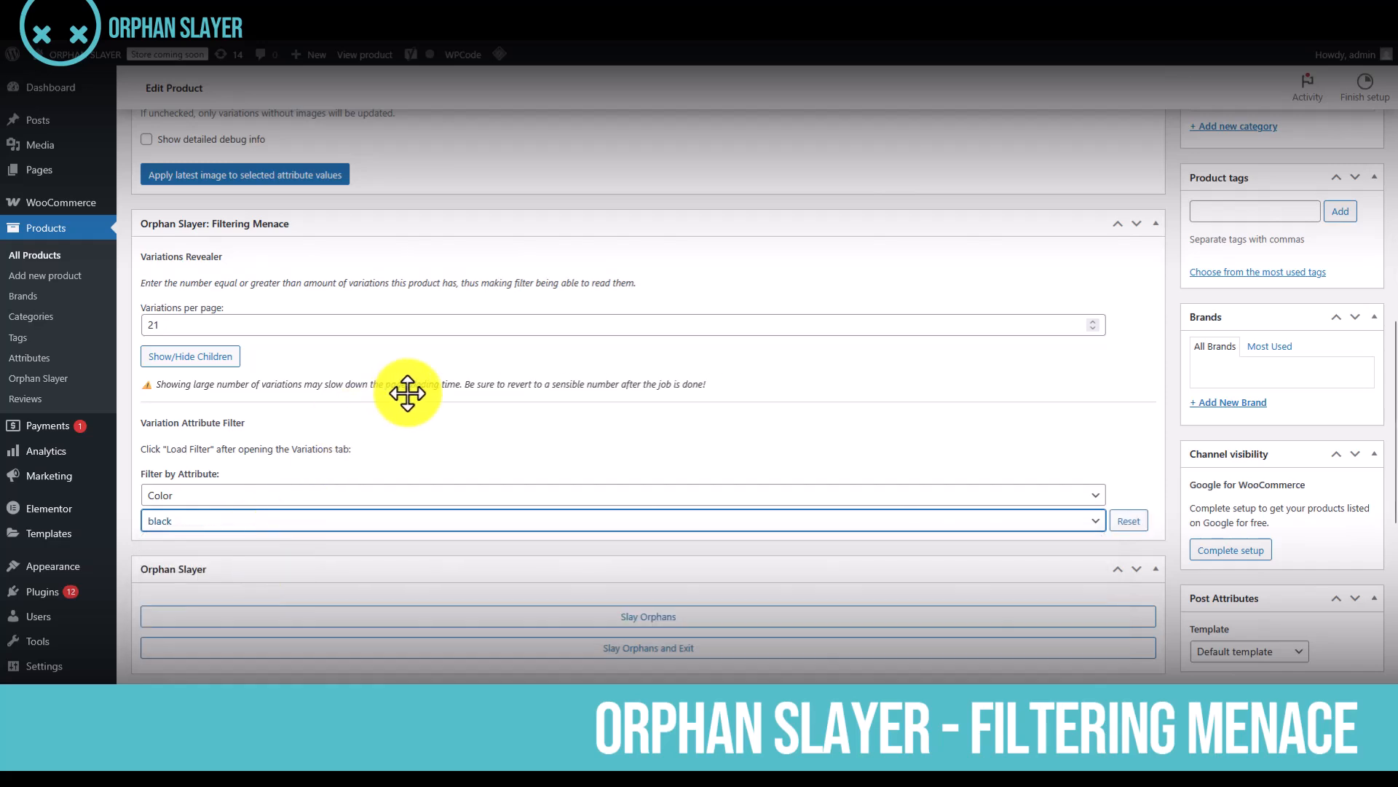
Review the filtered black variations, expand Black L to inspect its details, and collapse the variations again
scroll(405, 394, down, 7)
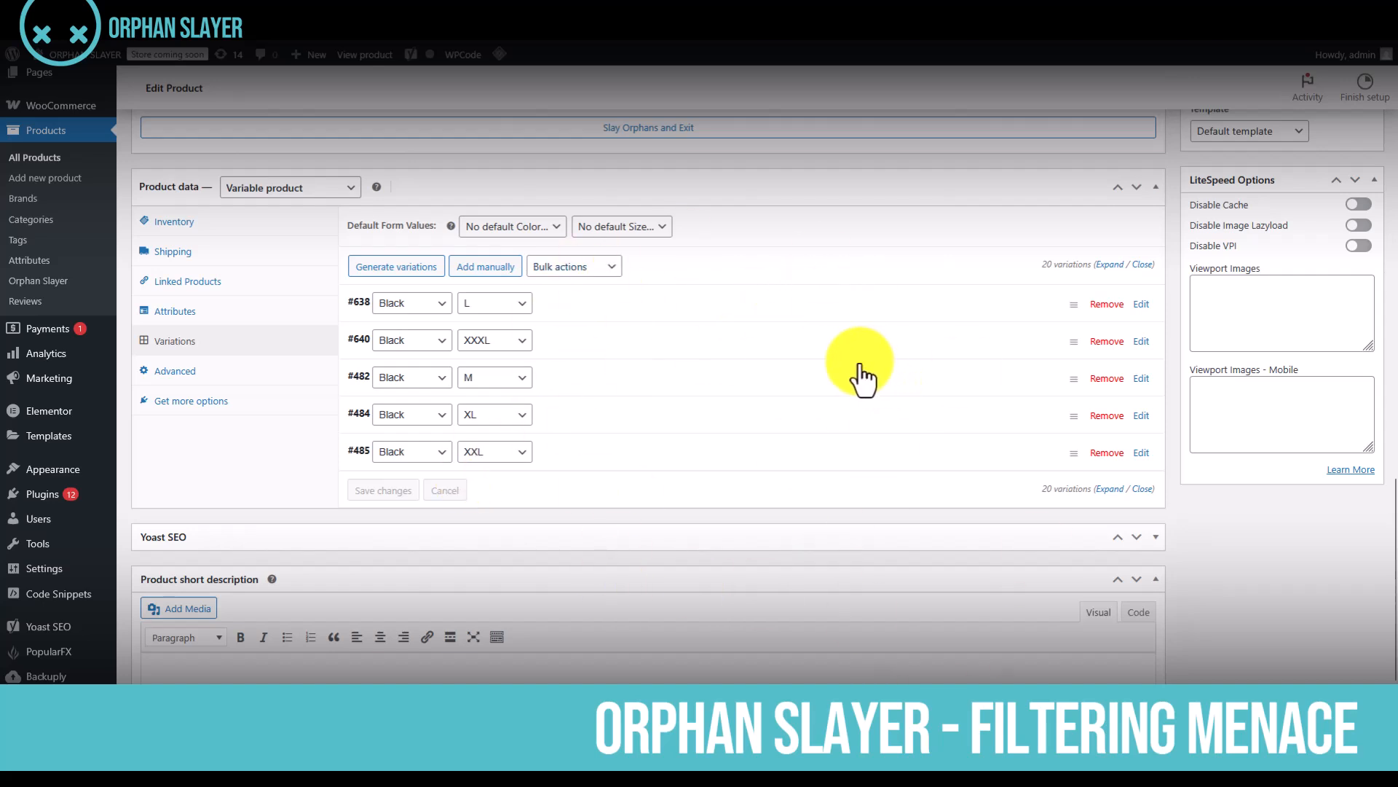
click(790, 305)
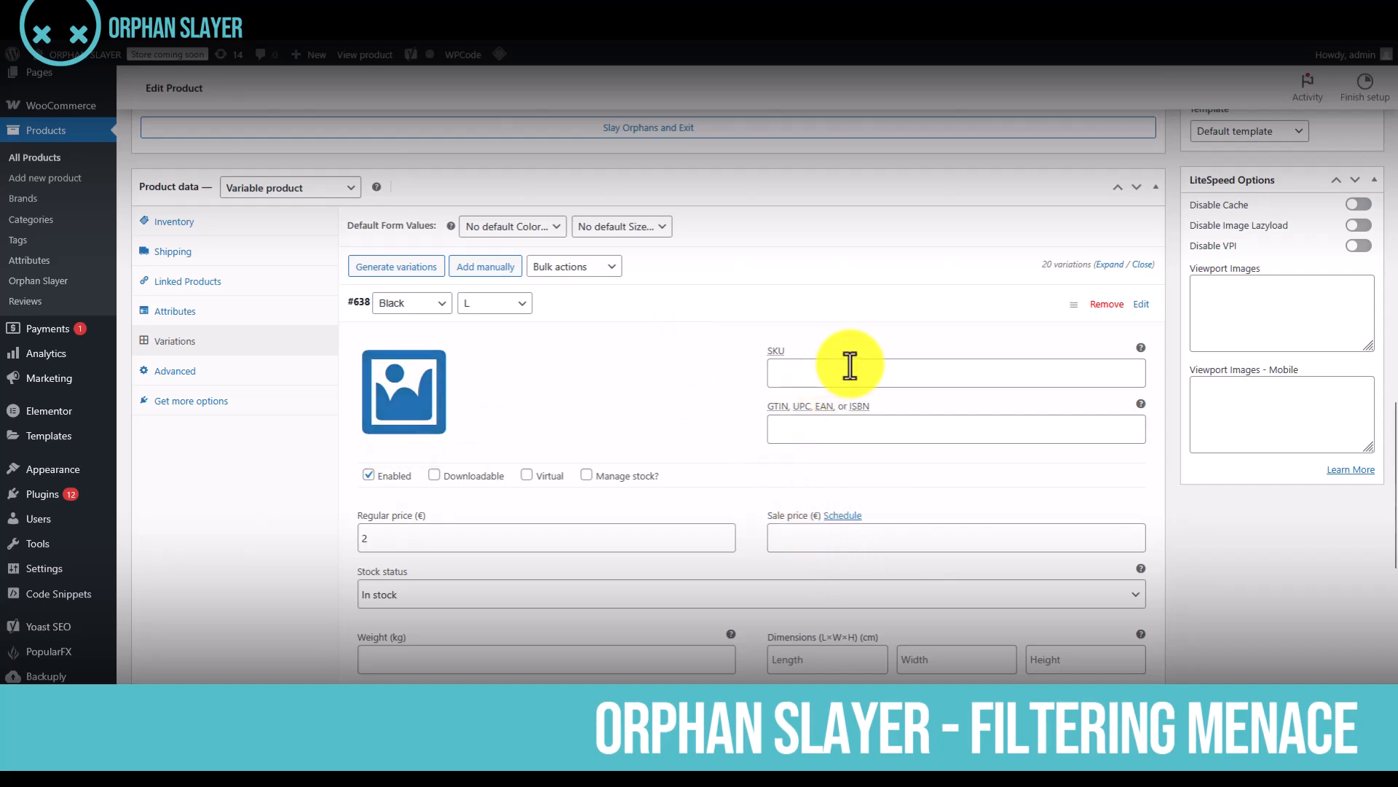
scroll(671, 442, down, 2)
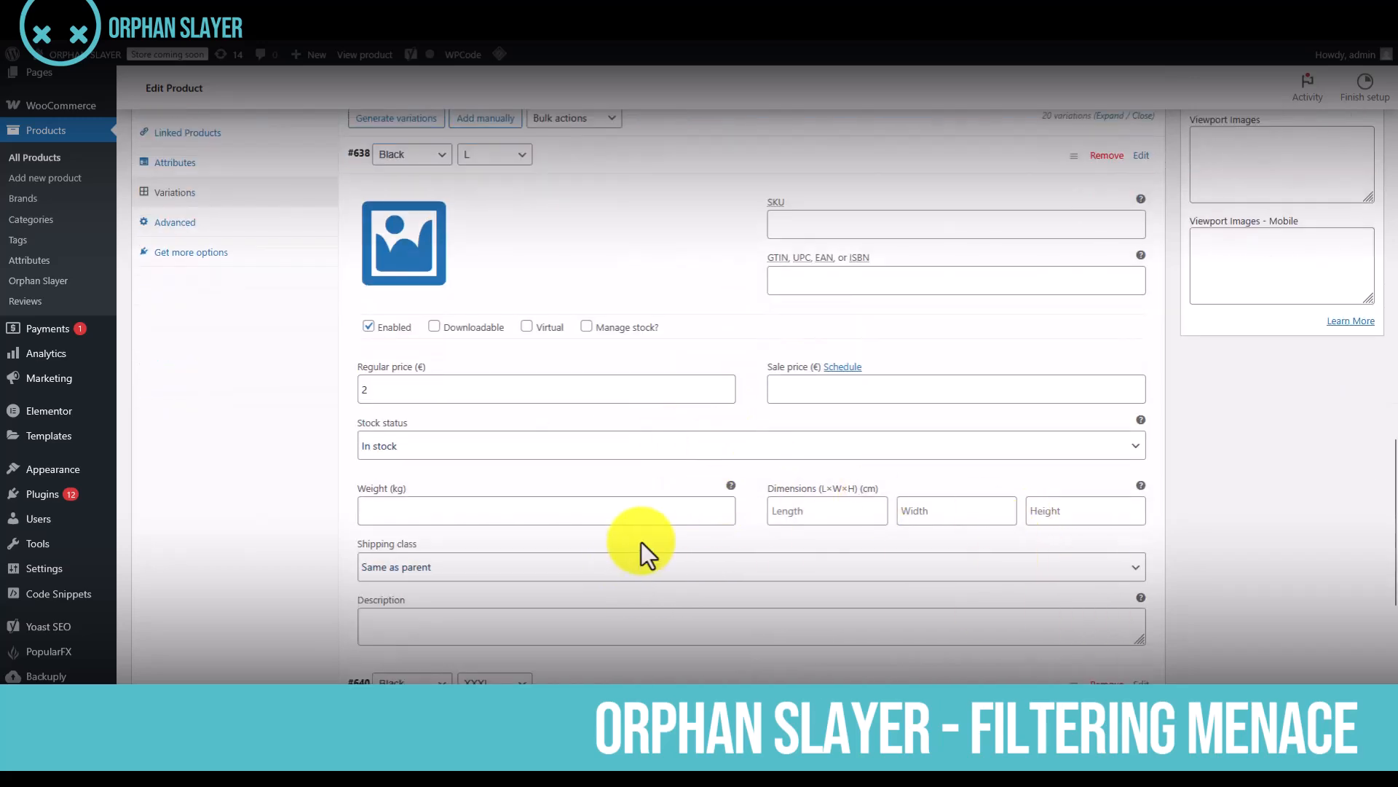
scroll(642, 532, up, 3)
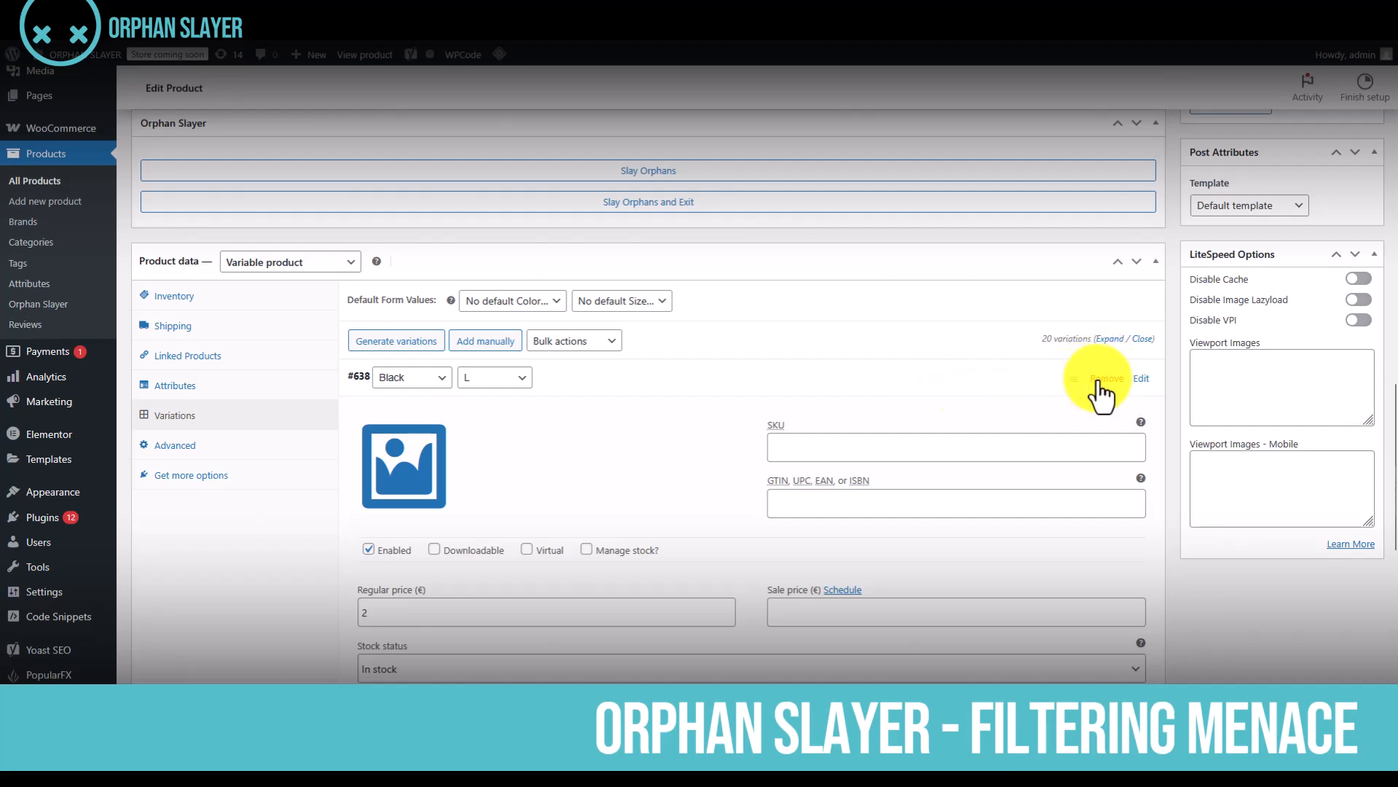
click(1143, 339)
scroll(641, 408, up, 1)
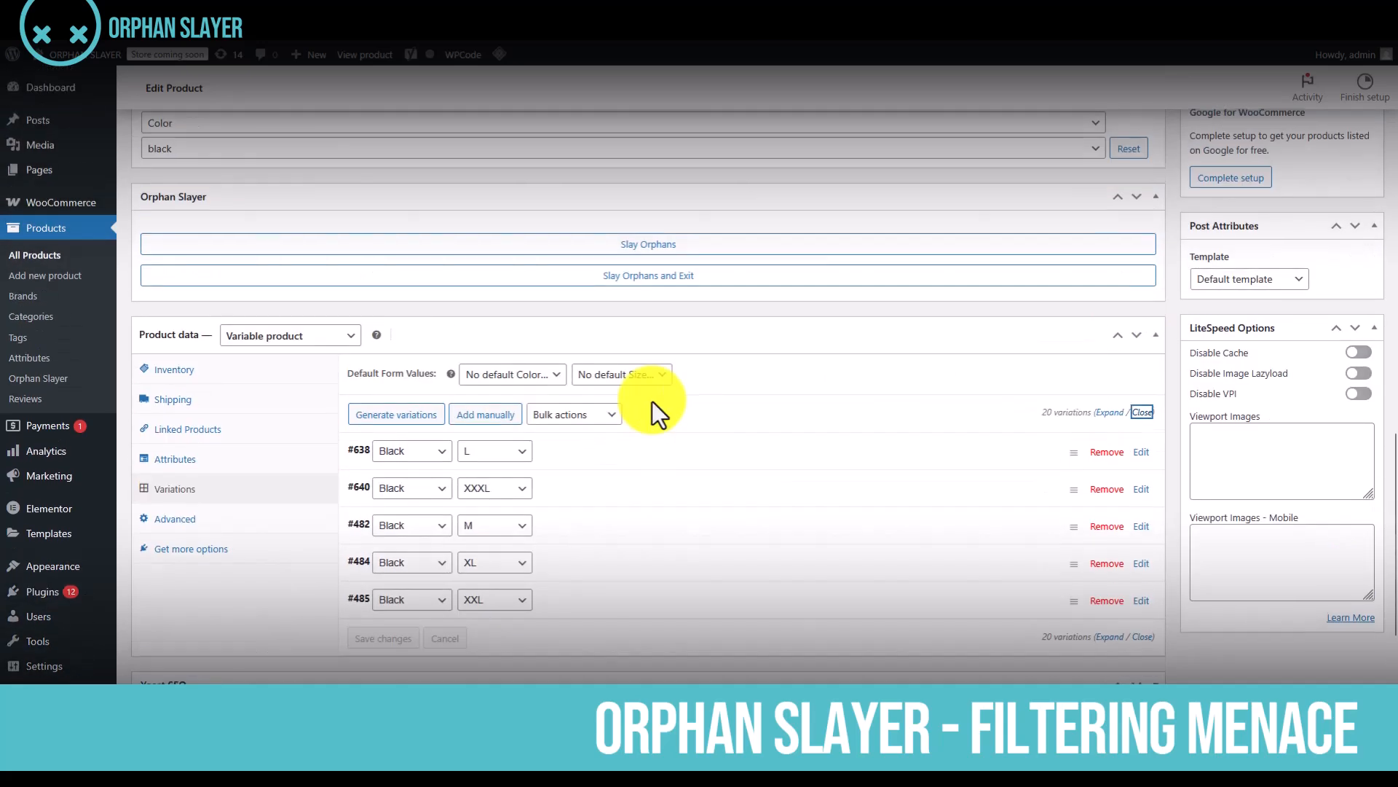
scroll(663, 490, up, 3)
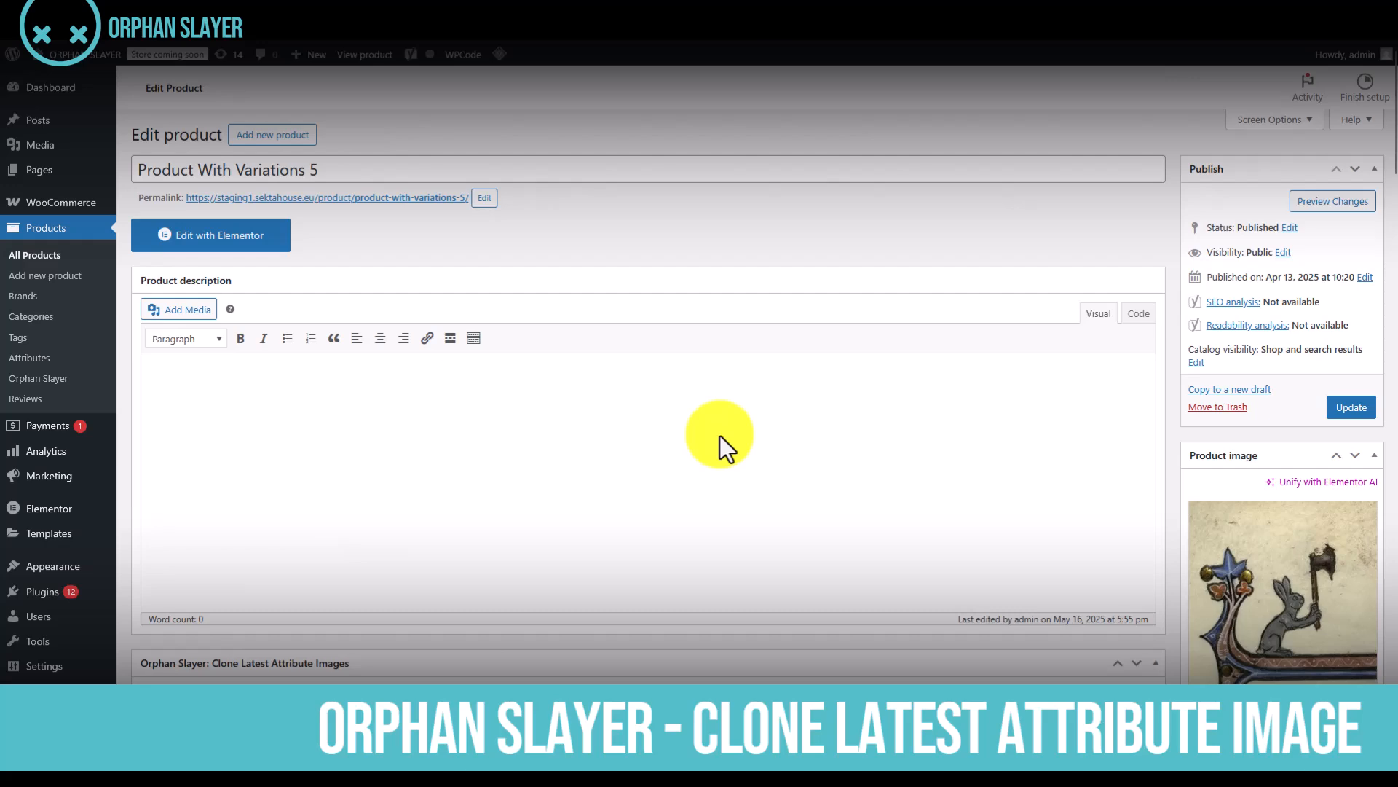
Check the image assigned to the Black L variation and collapse all expanded variations
scroll(718, 436, down, 8)
scroll(706, 441, down, 5)
scroll(680, 452, down, 2)
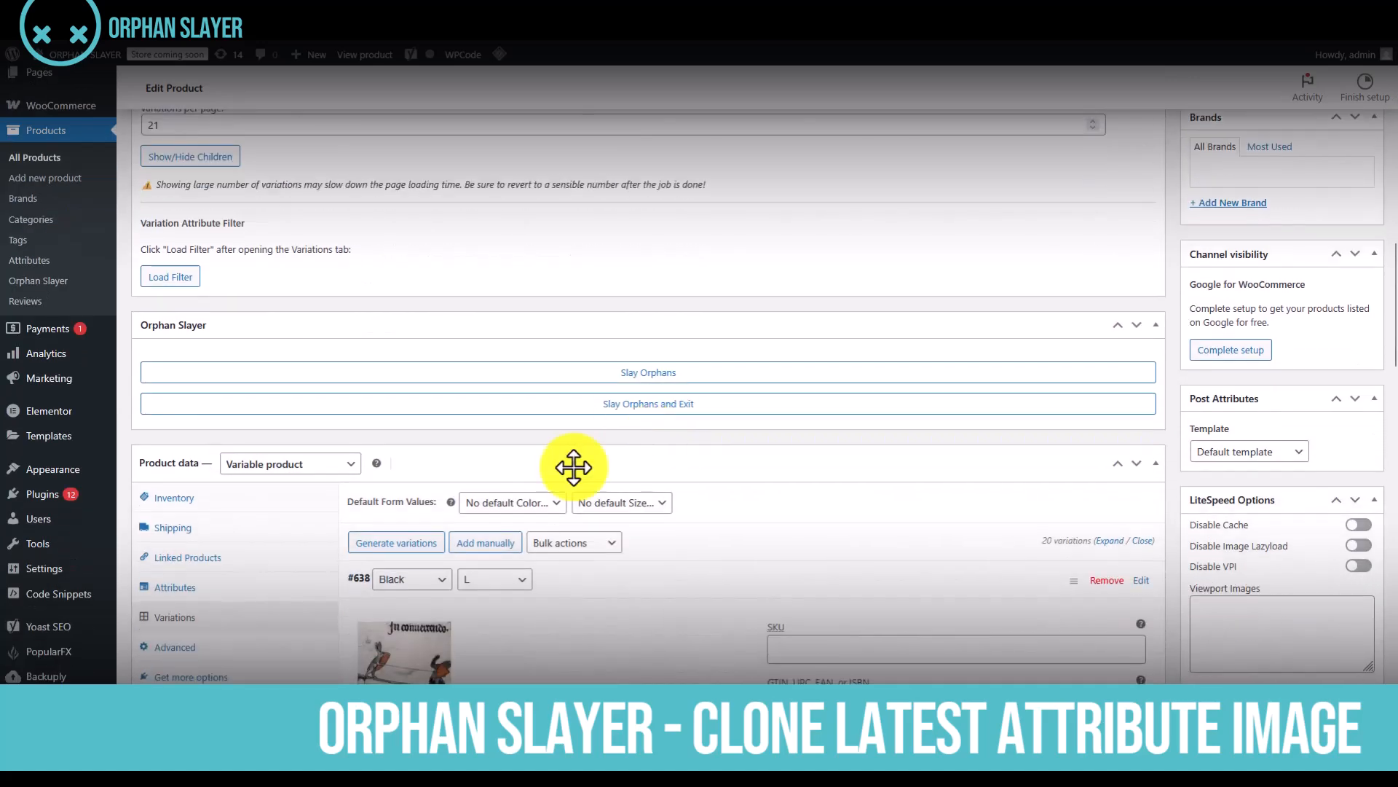
scroll(437, 556, down, 1)
scroll(553, 574, down, 1)
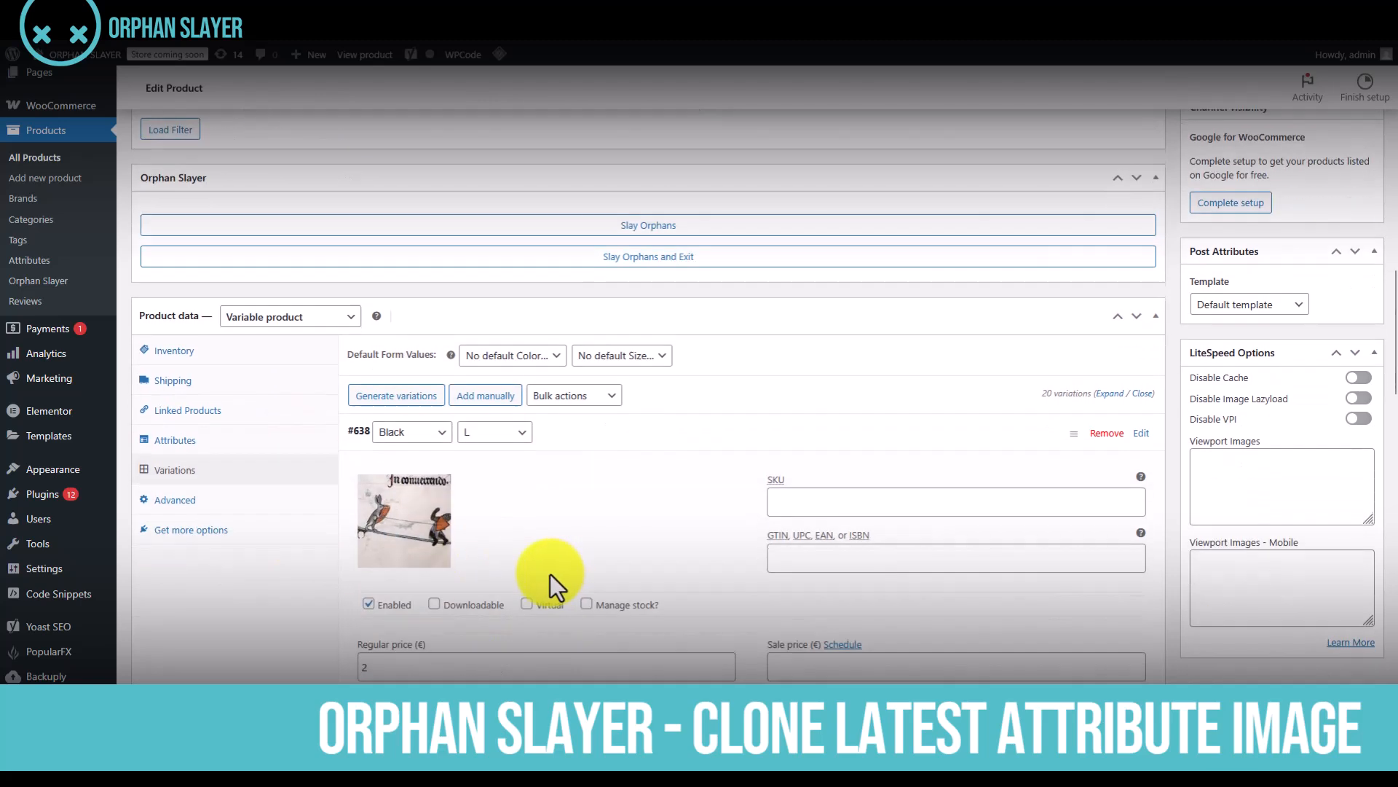
mouse_move(389, 490)
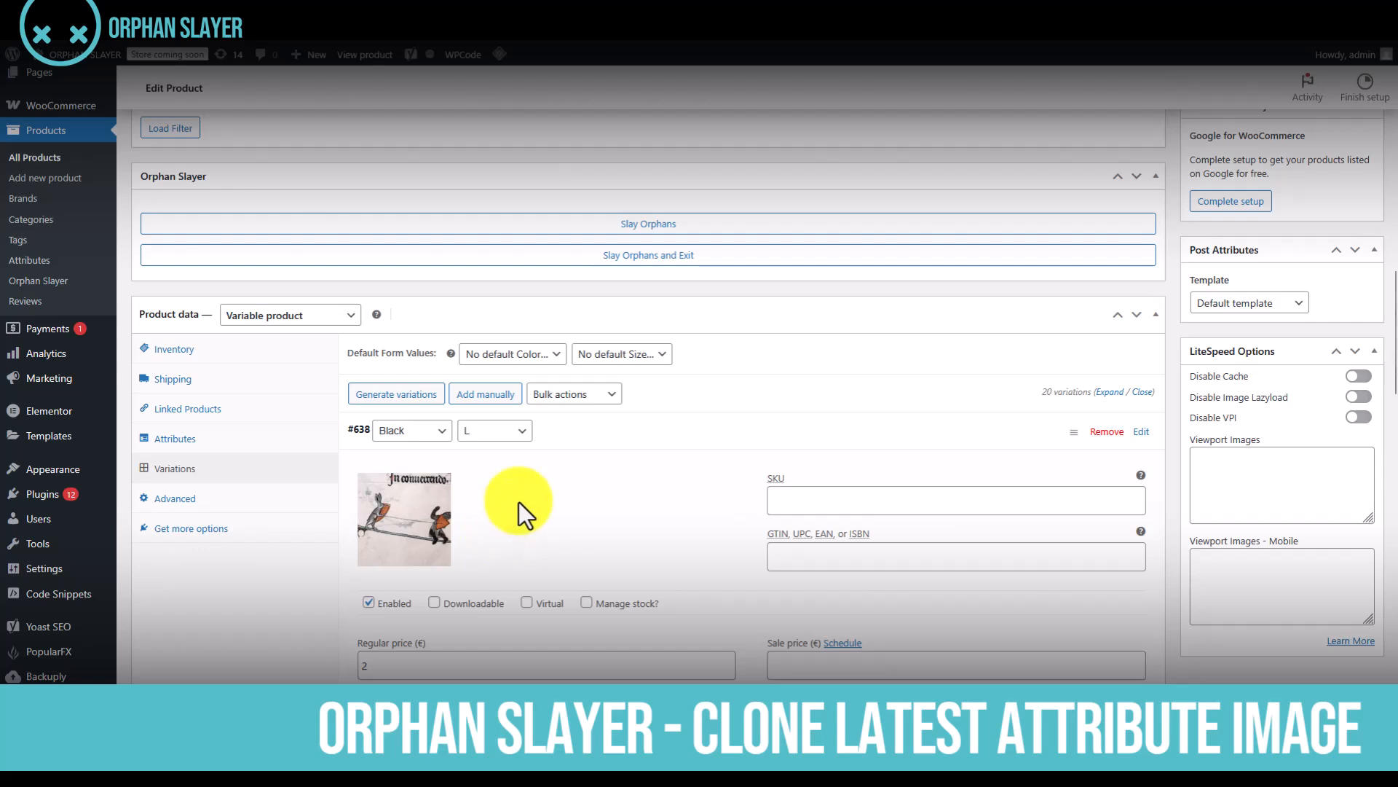
click(1142, 392)
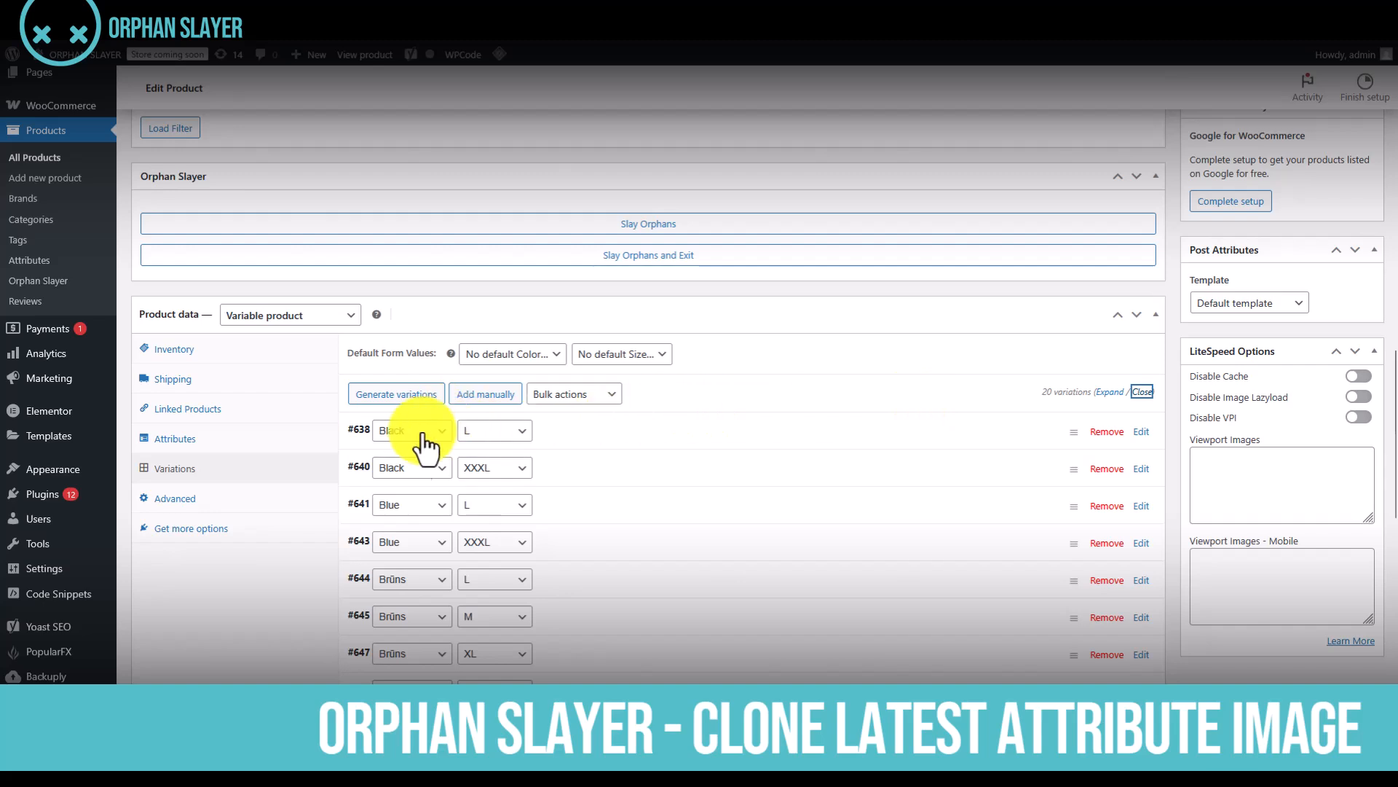
Expand the Blue L variation and assign it the 660 by 619 pixel manuscript image from the Media Library
click(979, 510)
scroll(645, 534, down, 2)
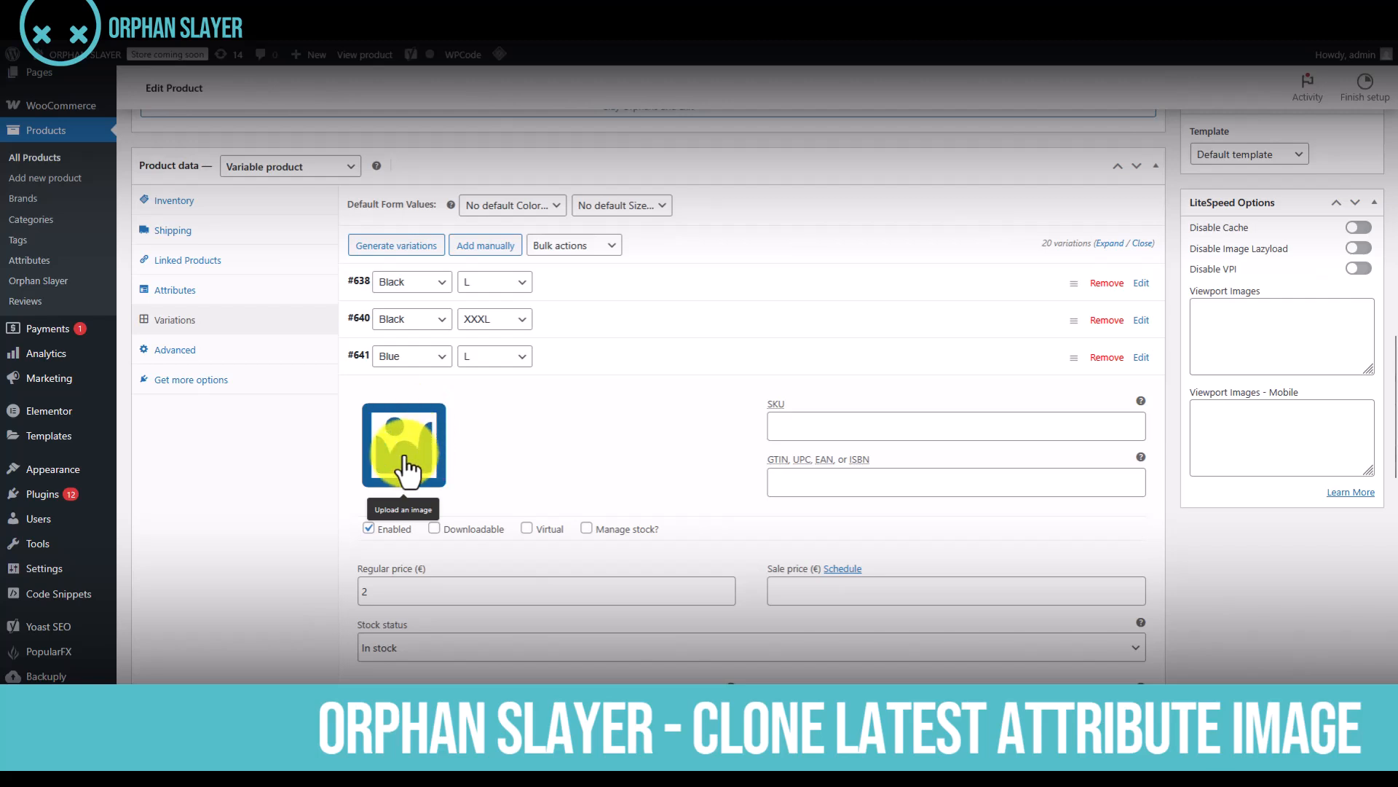
click(406, 466)
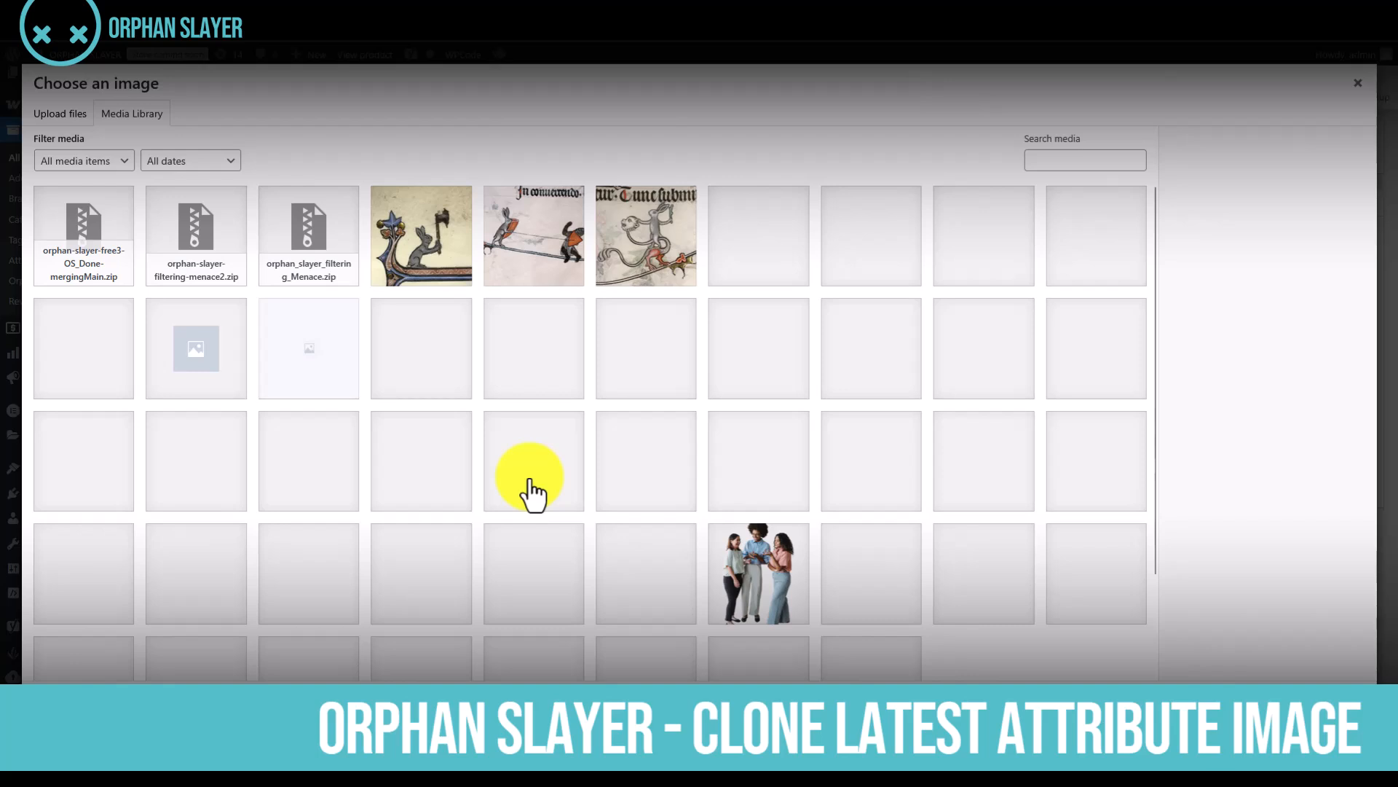
click(635, 254)
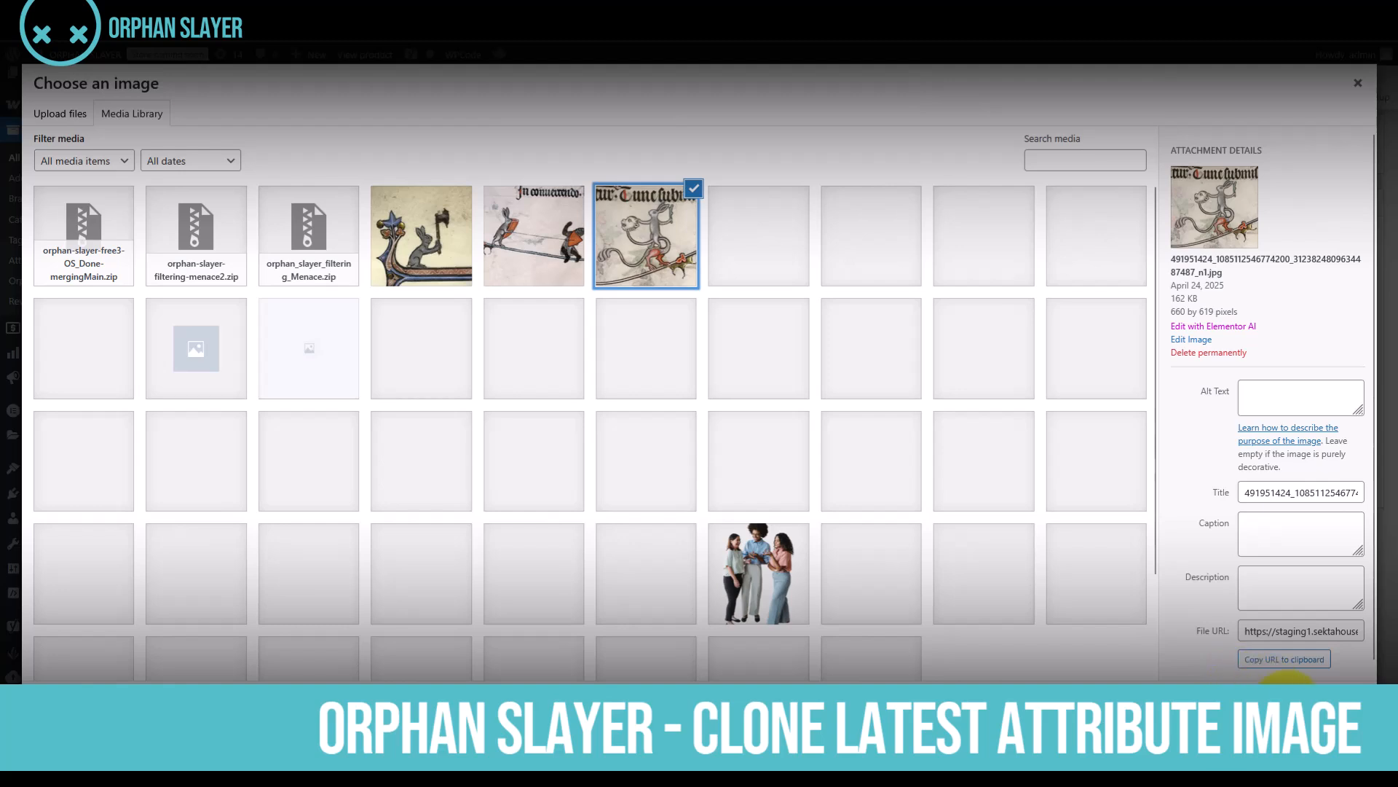
click(1288, 688)
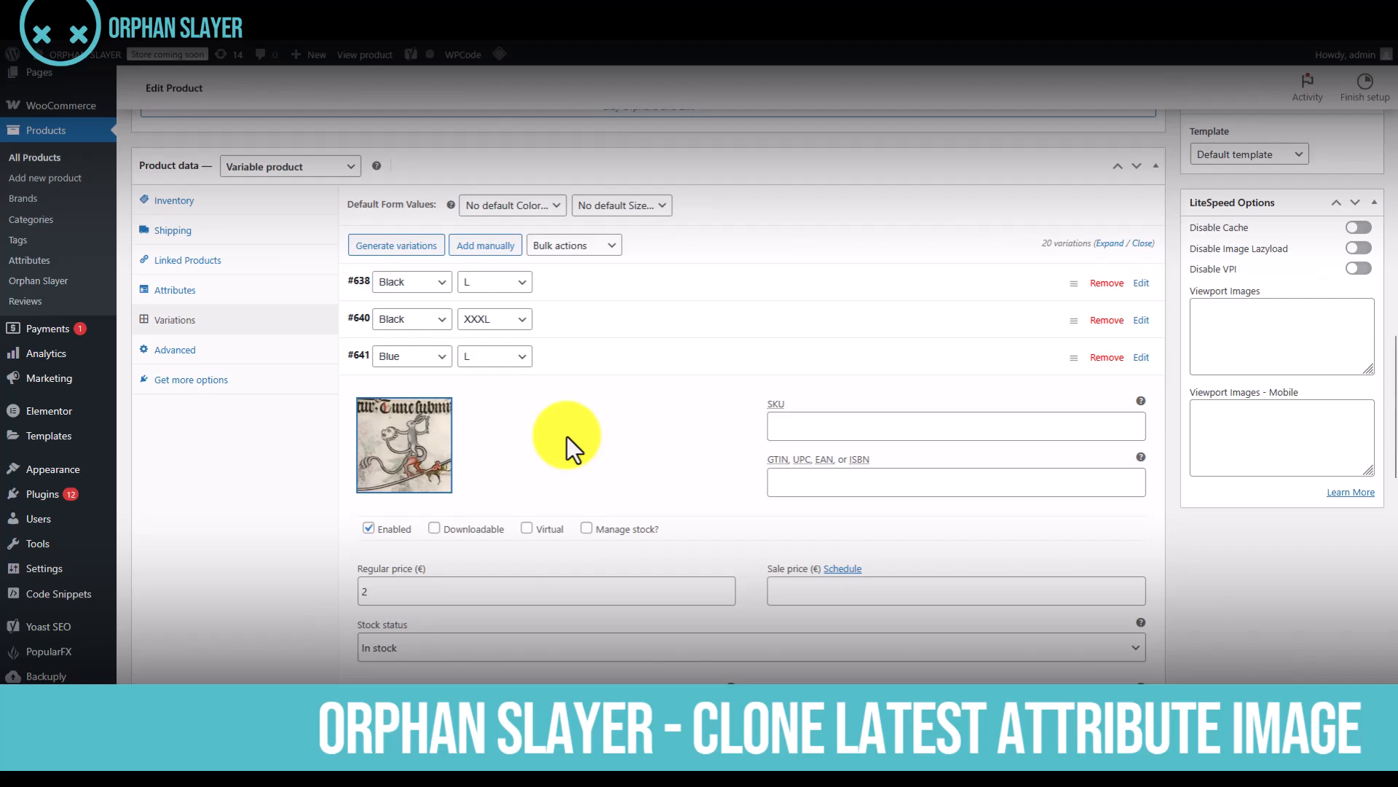
Expand the Blue XXXL and Blue M variations and compare their image slots with the Blue L variation's image
scroll(553, 433, down, 2)
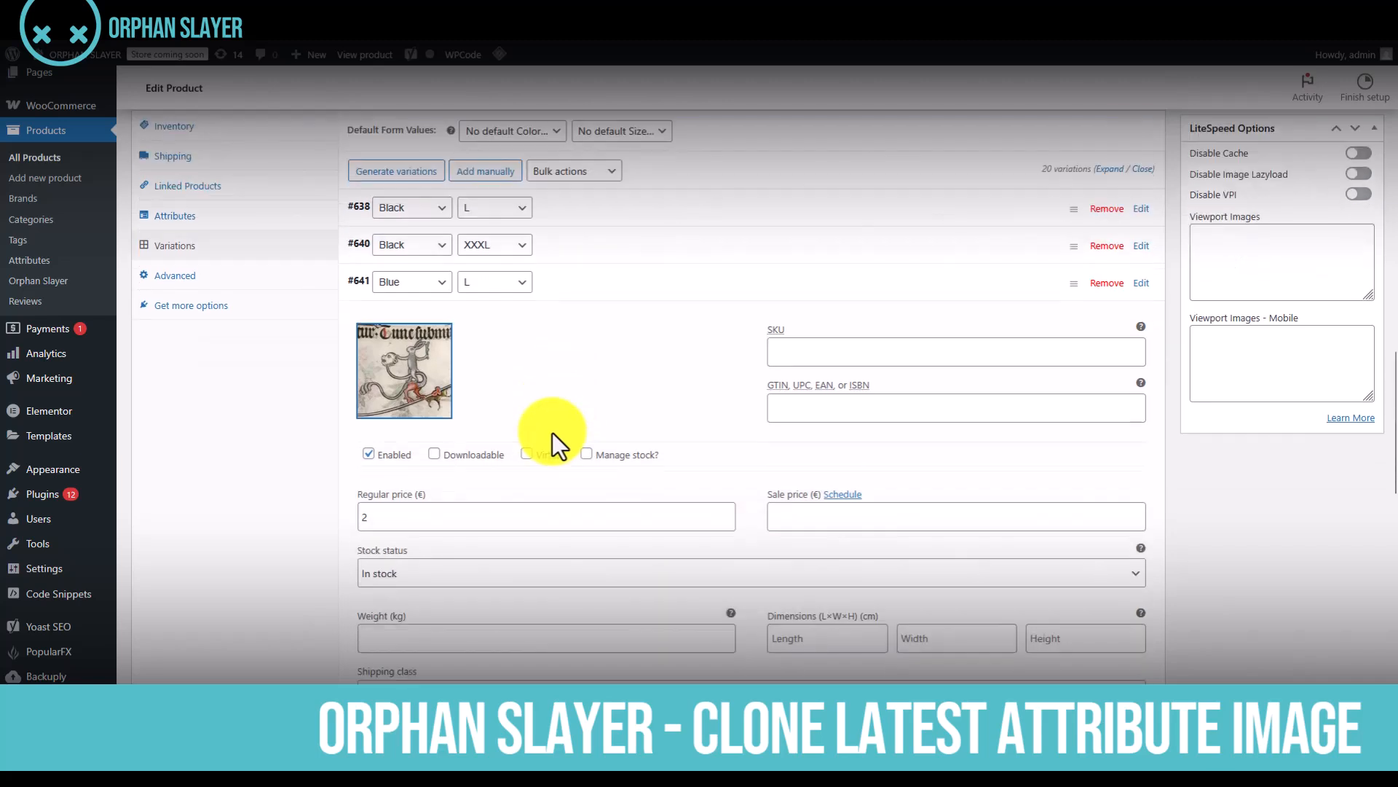
scroll(516, 281, down, 2)
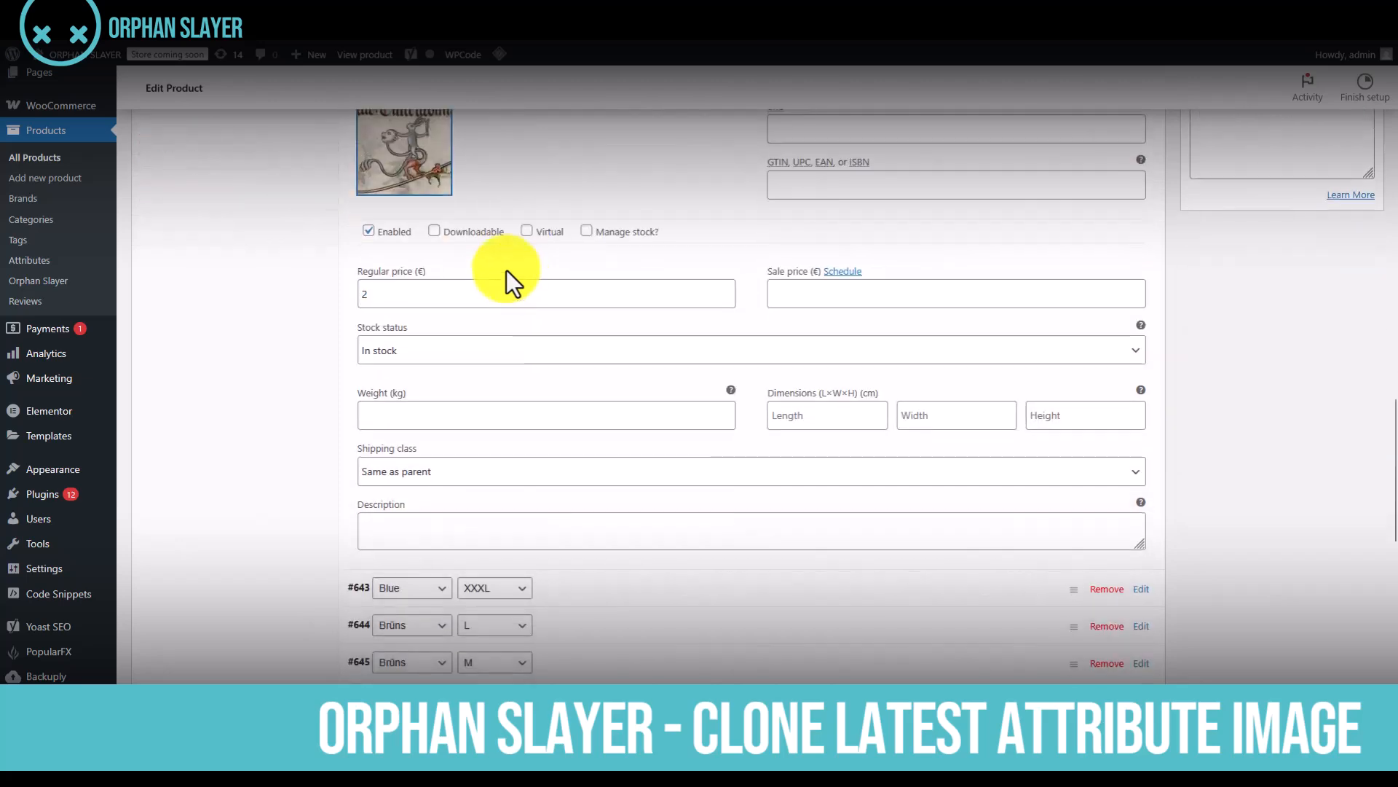
scroll(452, 233, up, 2)
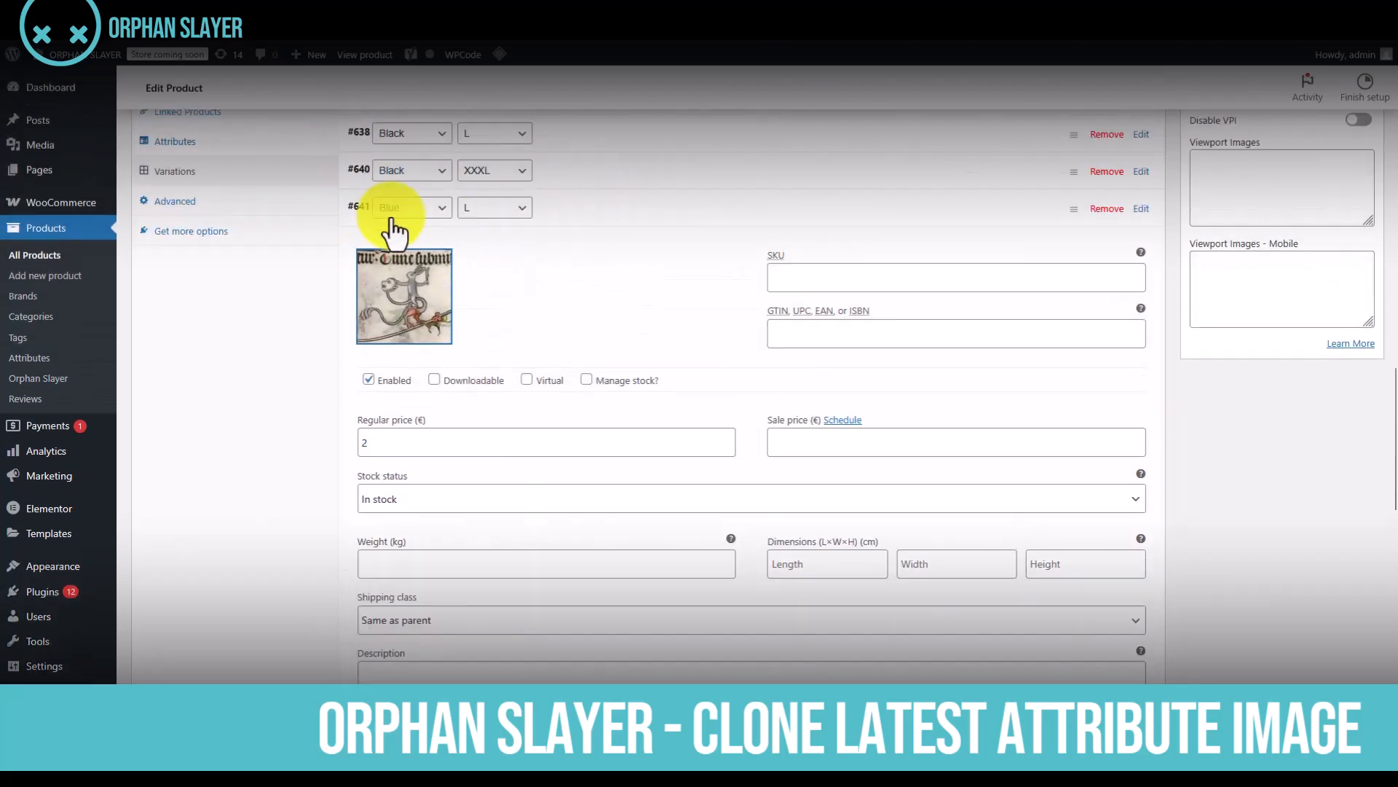
scroll(492, 308, down, 4)
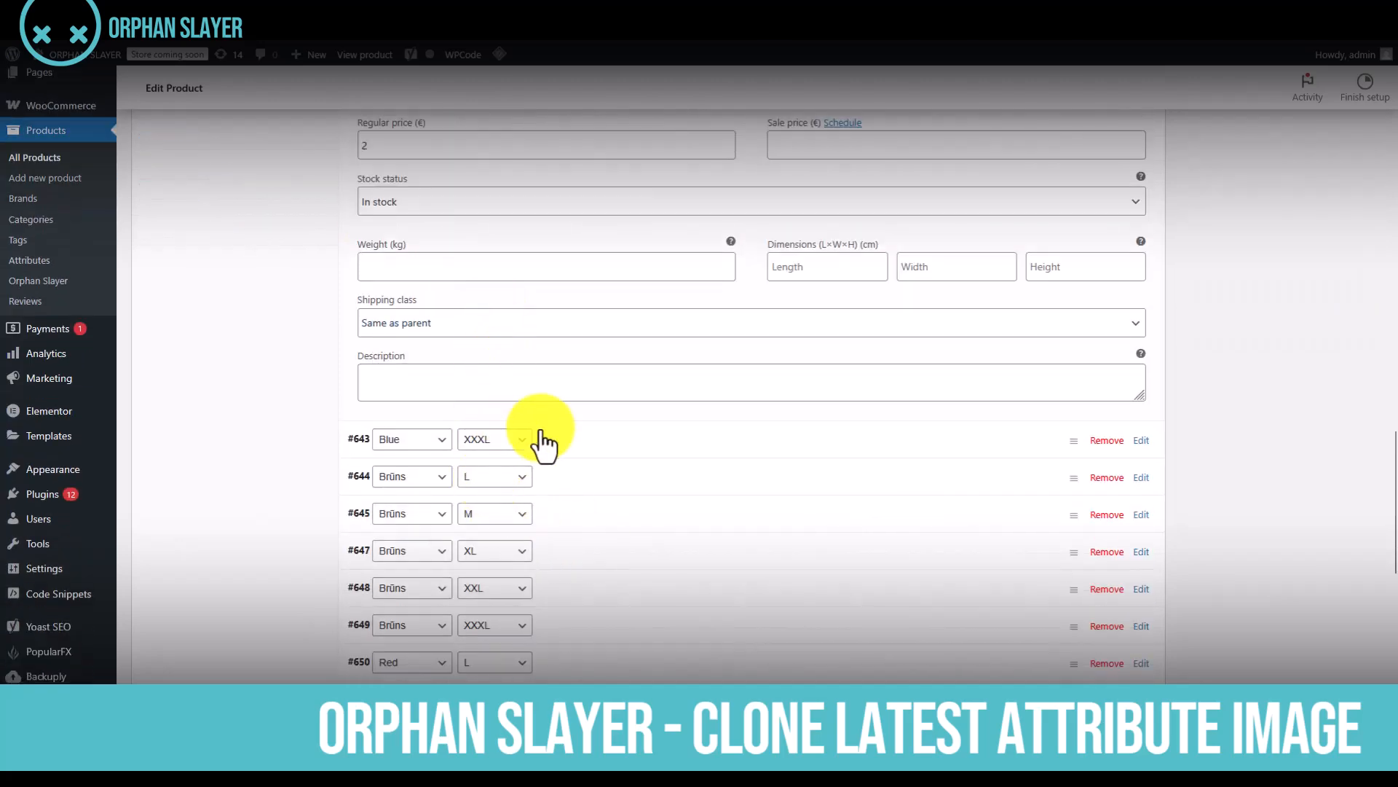
click(592, 441)
scroll(488, 554, down, 5)
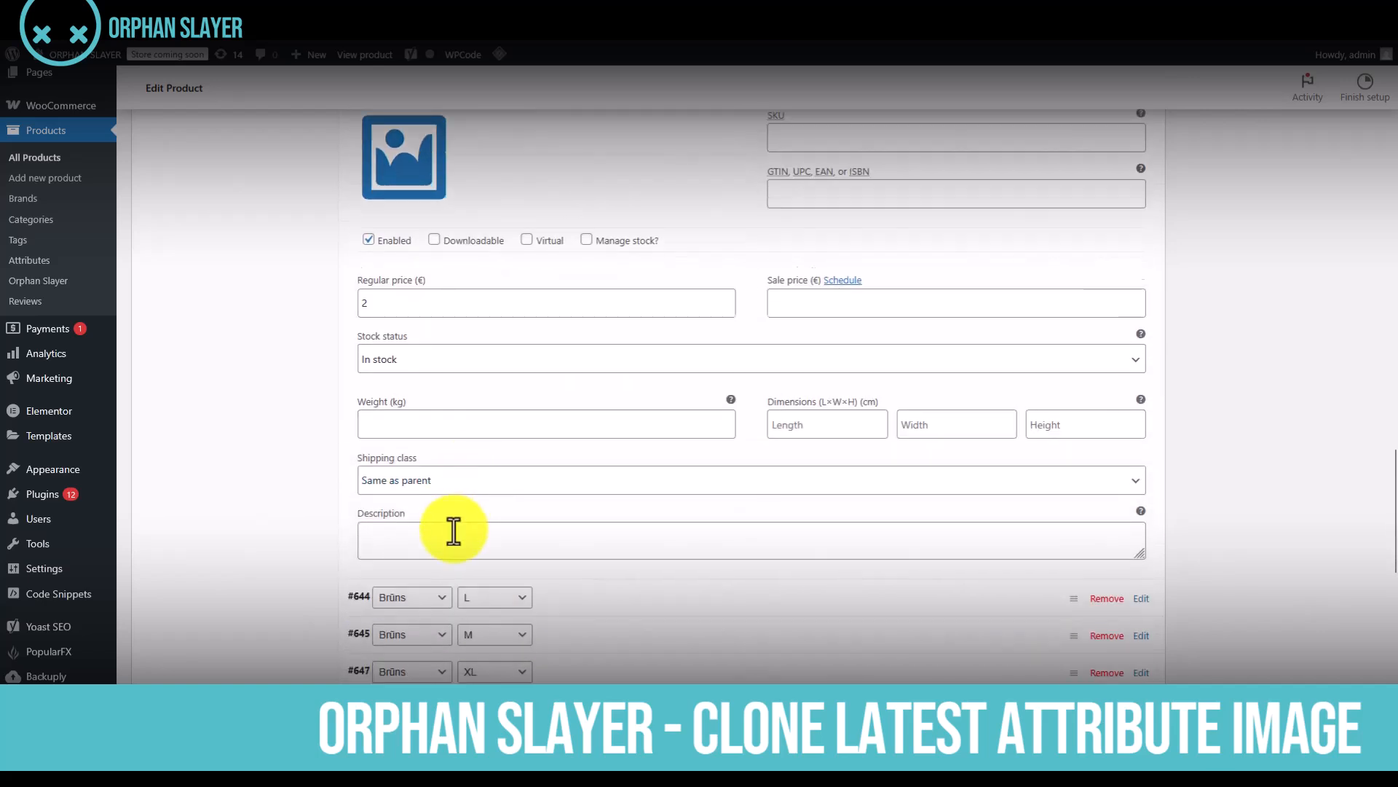
scroll(481, 561, down, 3)
scroll(597, 619, down, 1)
scroll(588, 641, down, 2)
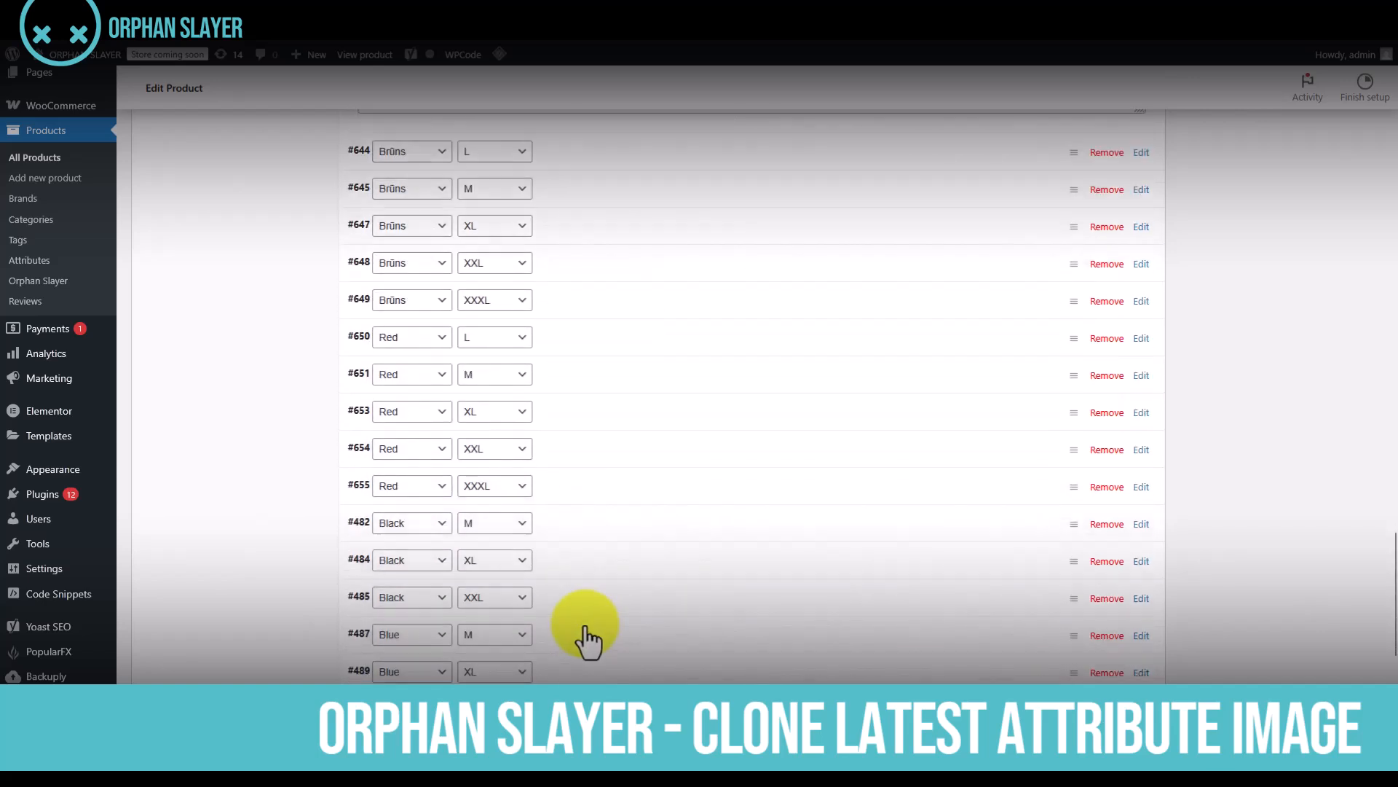
click(689, 625)
scroll(612, 640, down, 7)
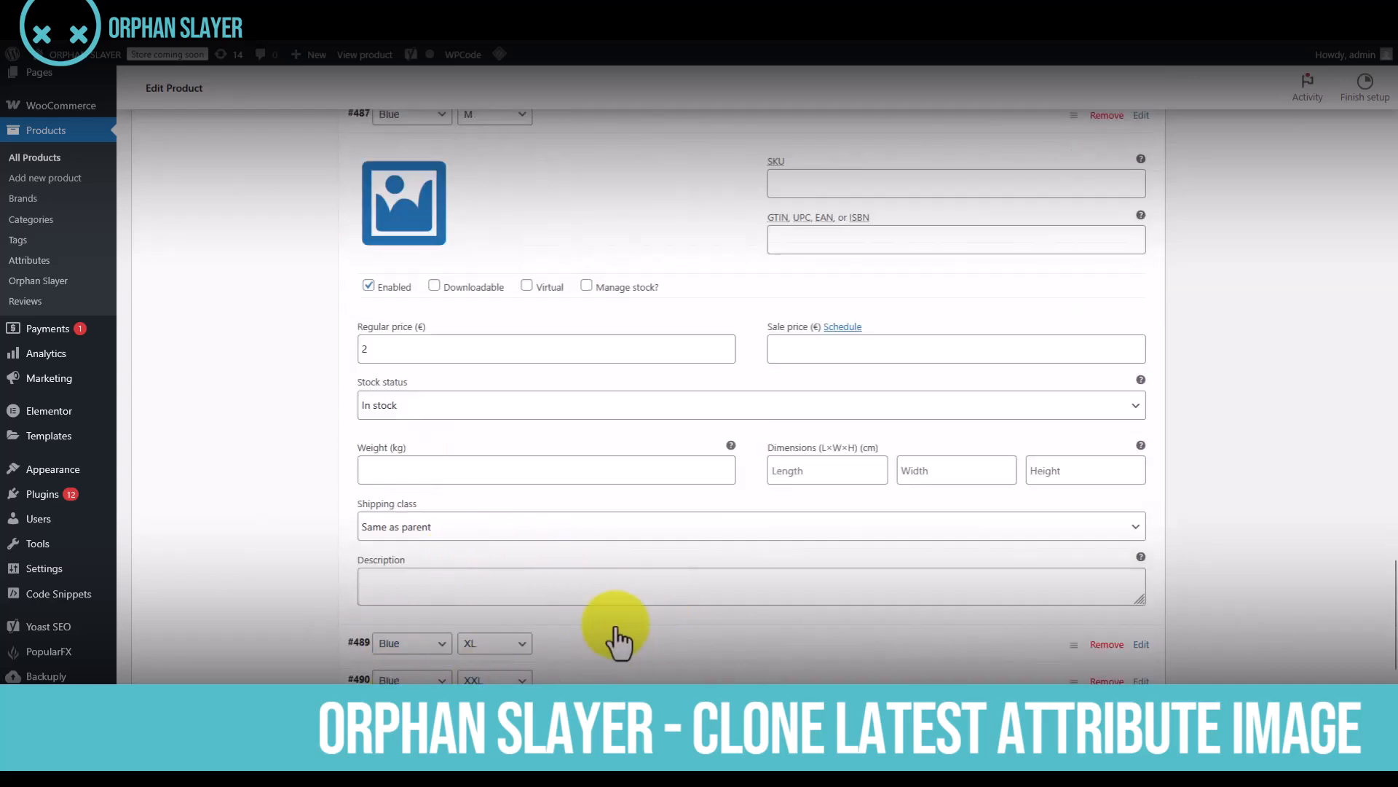
scroll(615, 590, up, 3)
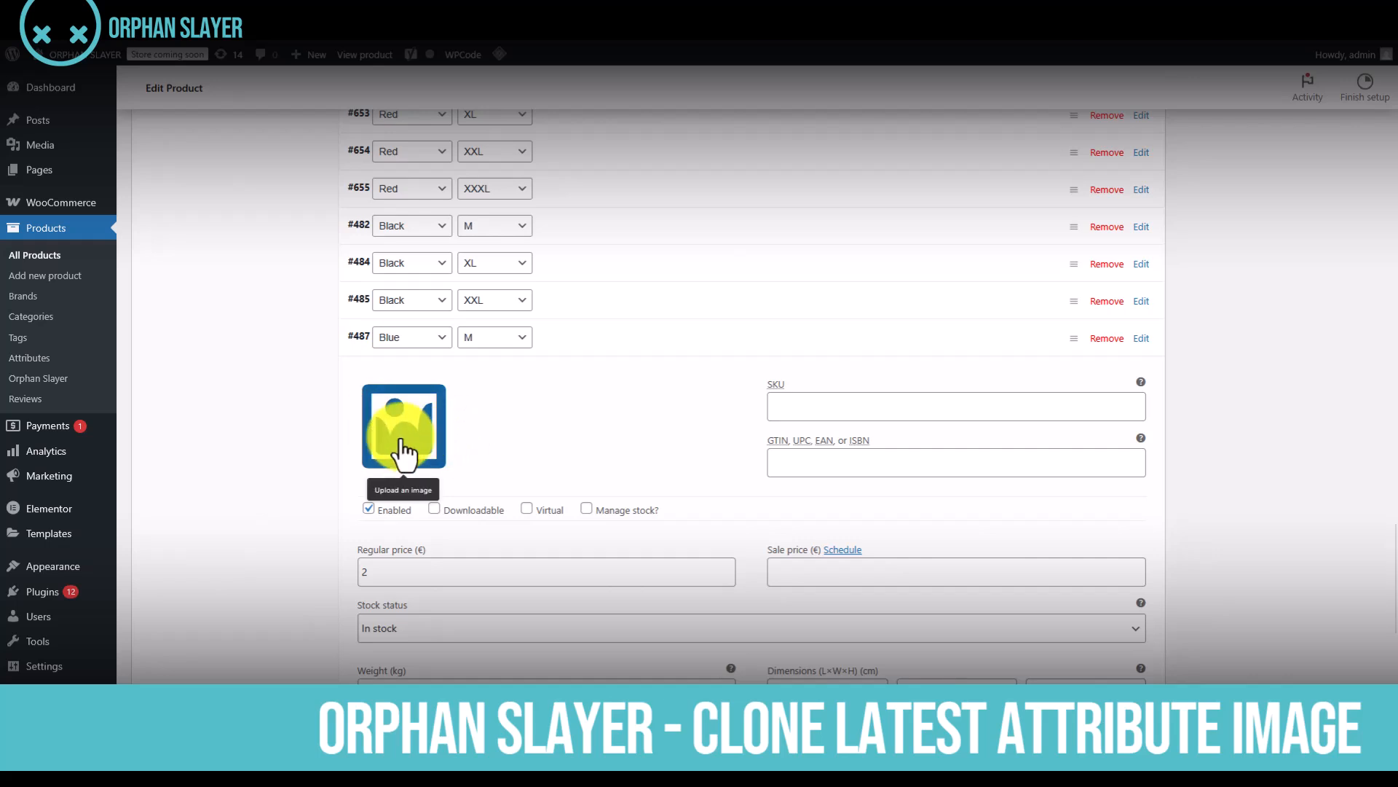
scroll(537, 437, up, 6)
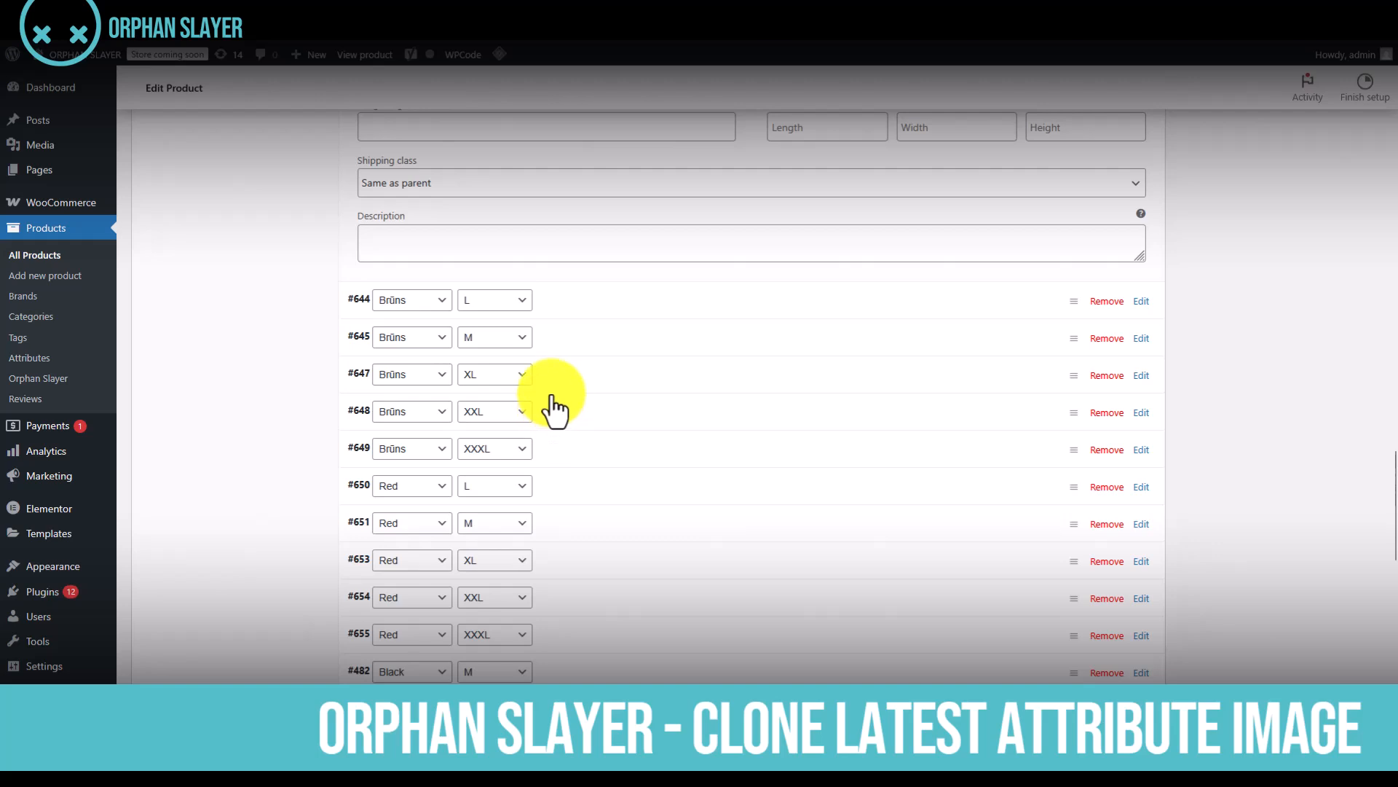
Save the product with the Blue L variation's new image by updating it
scroll(556, 392, up, 6)
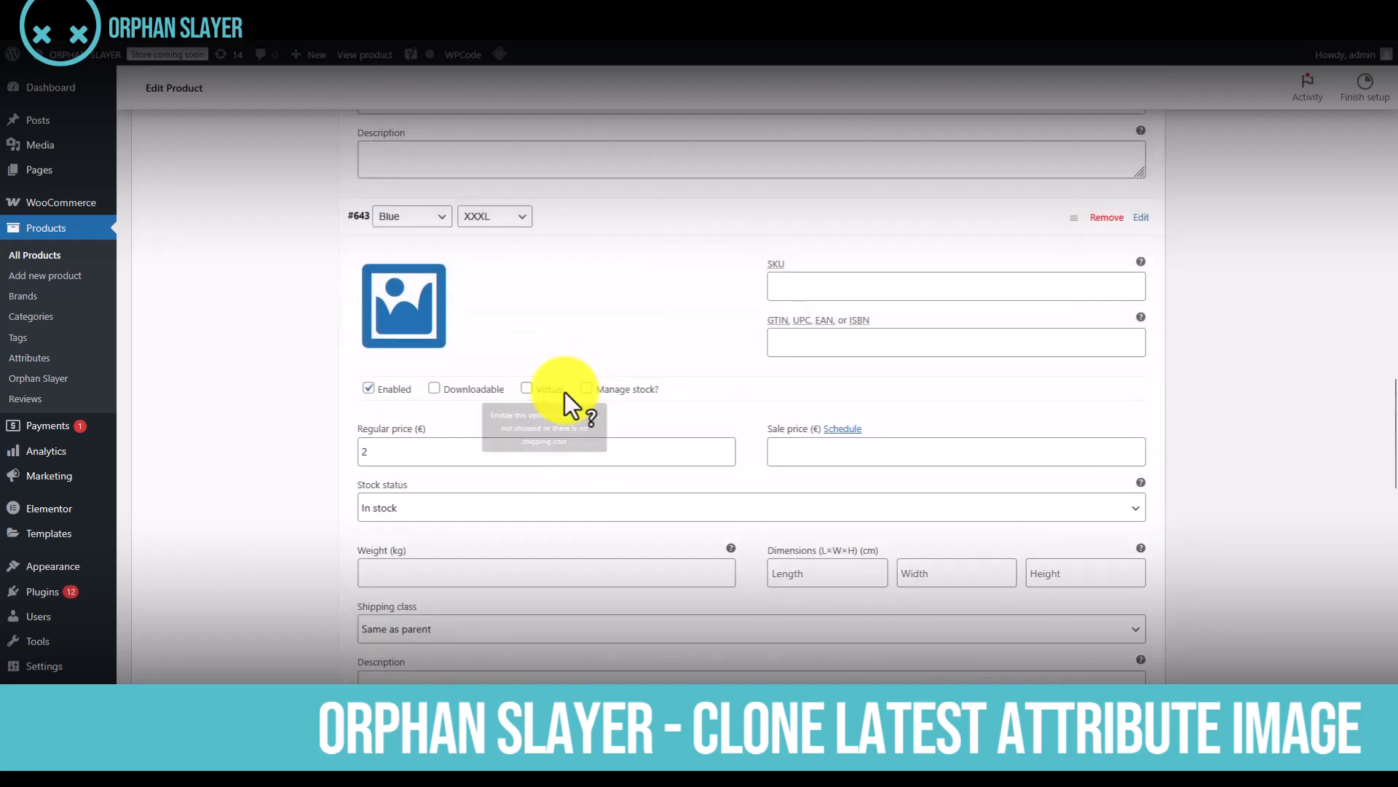
scroll(556, 392, up, 7)
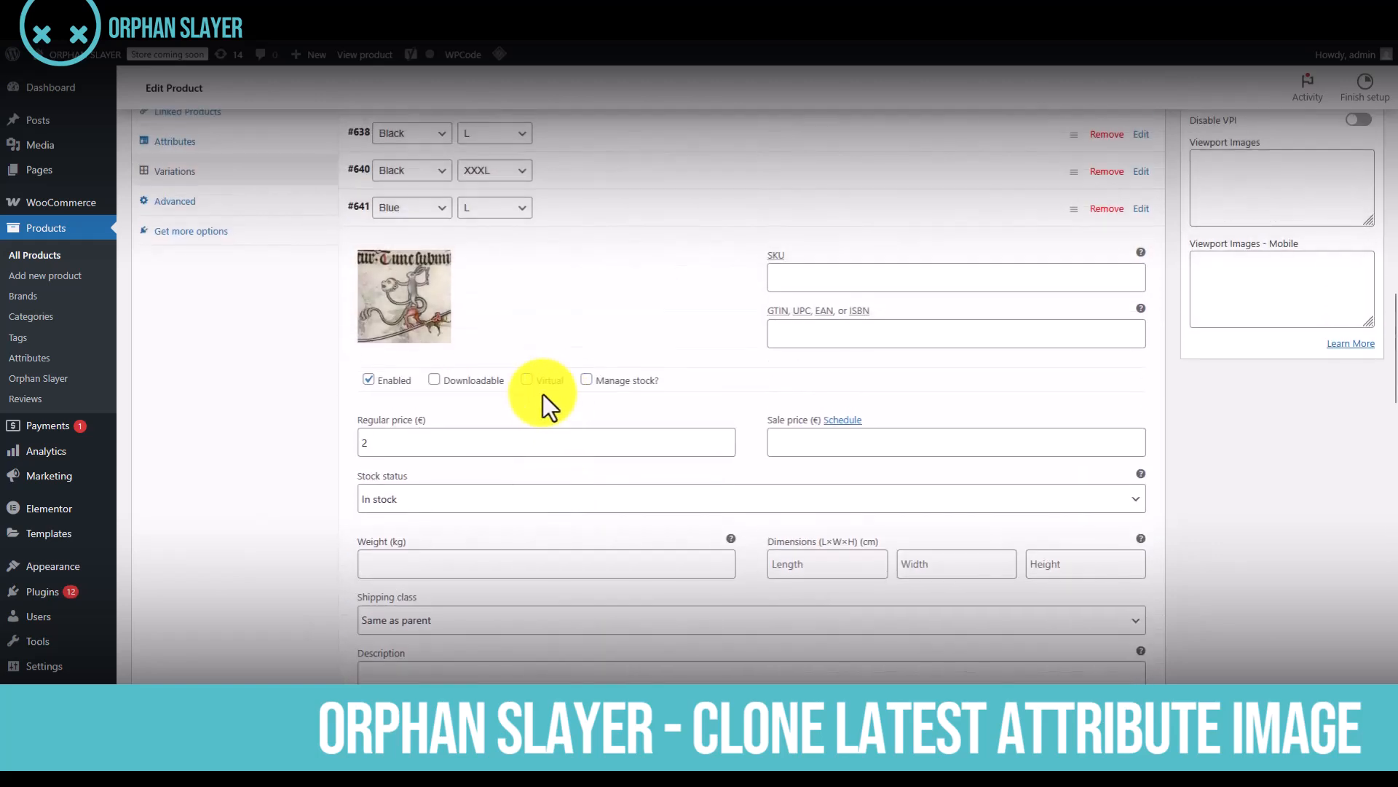
scroll(537, 398, up, 5)
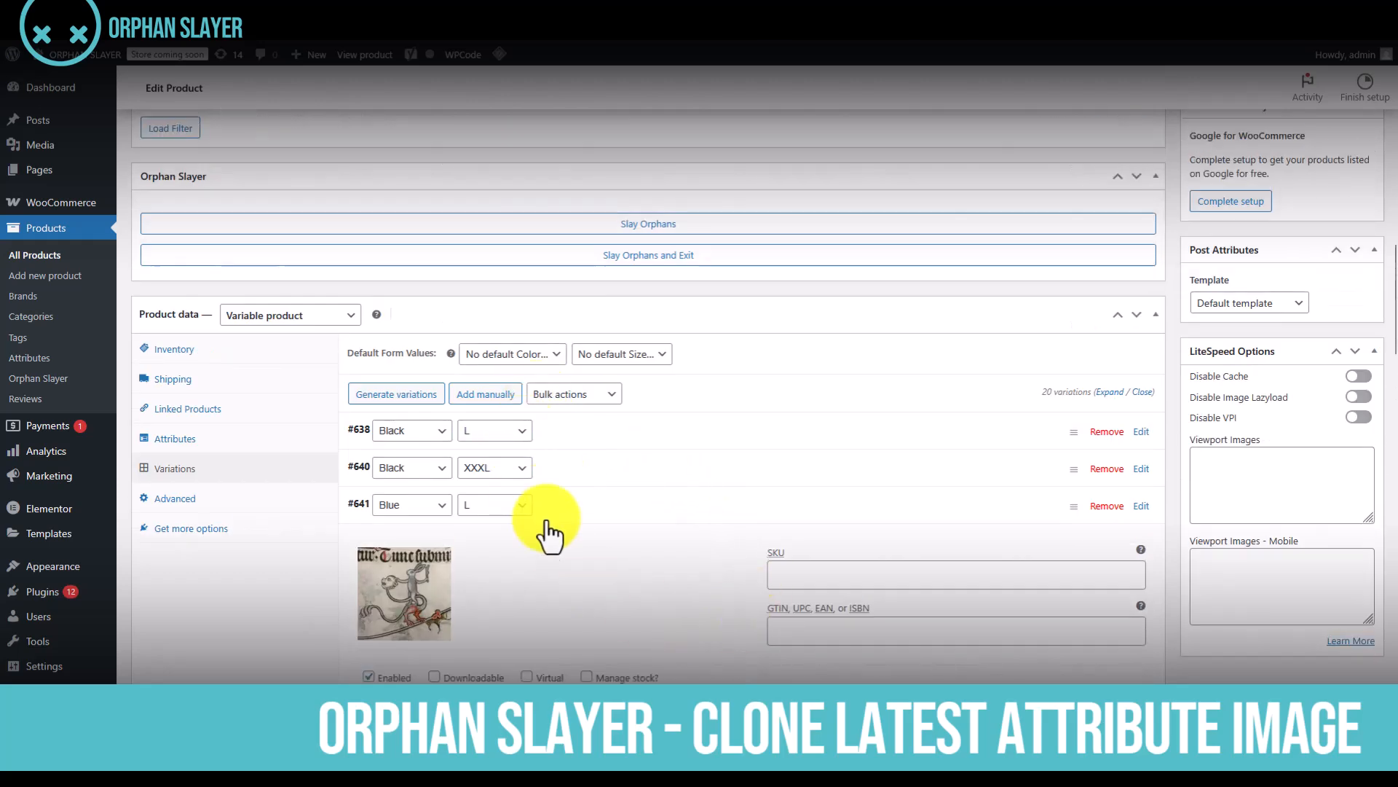
scroll(557, 574, down, 4)
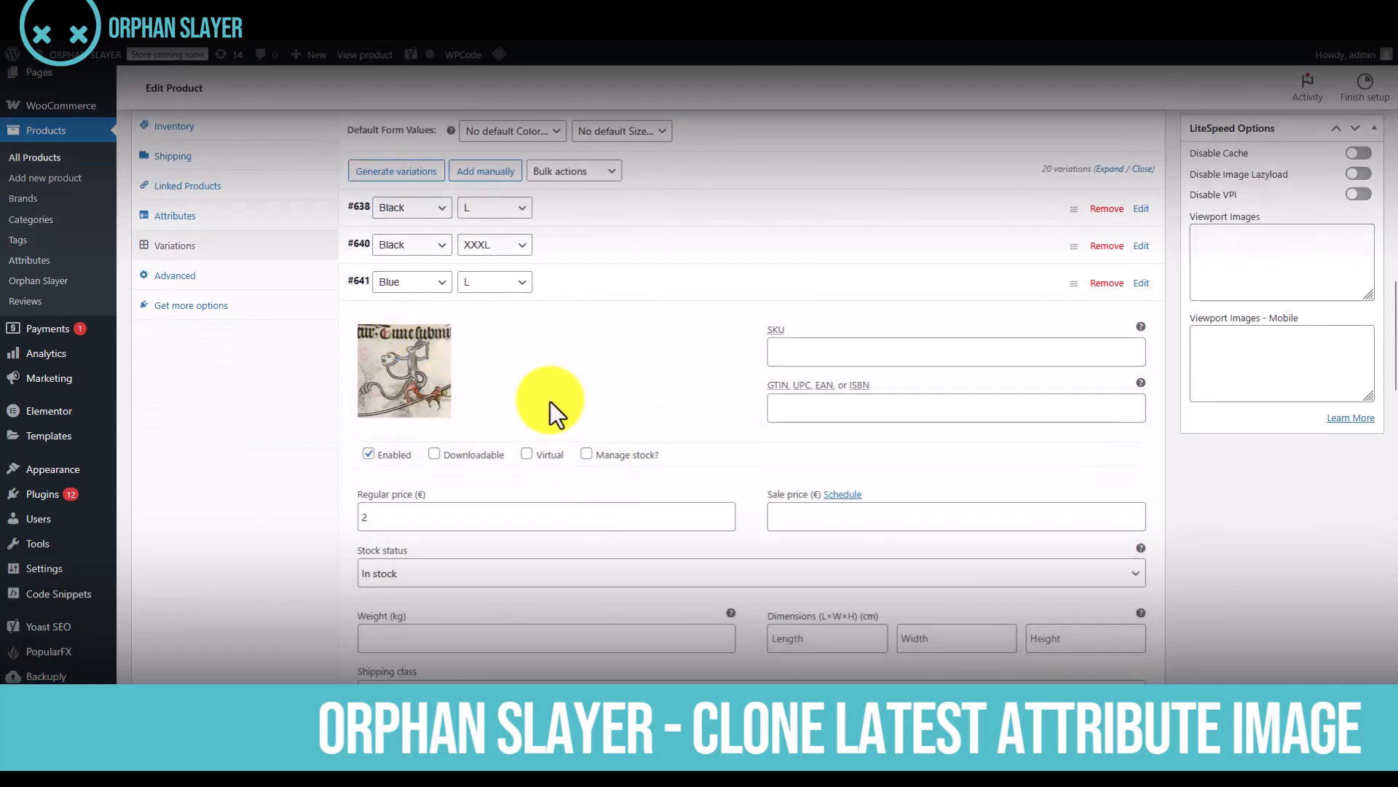
scroll(1266, 403, up, 15)
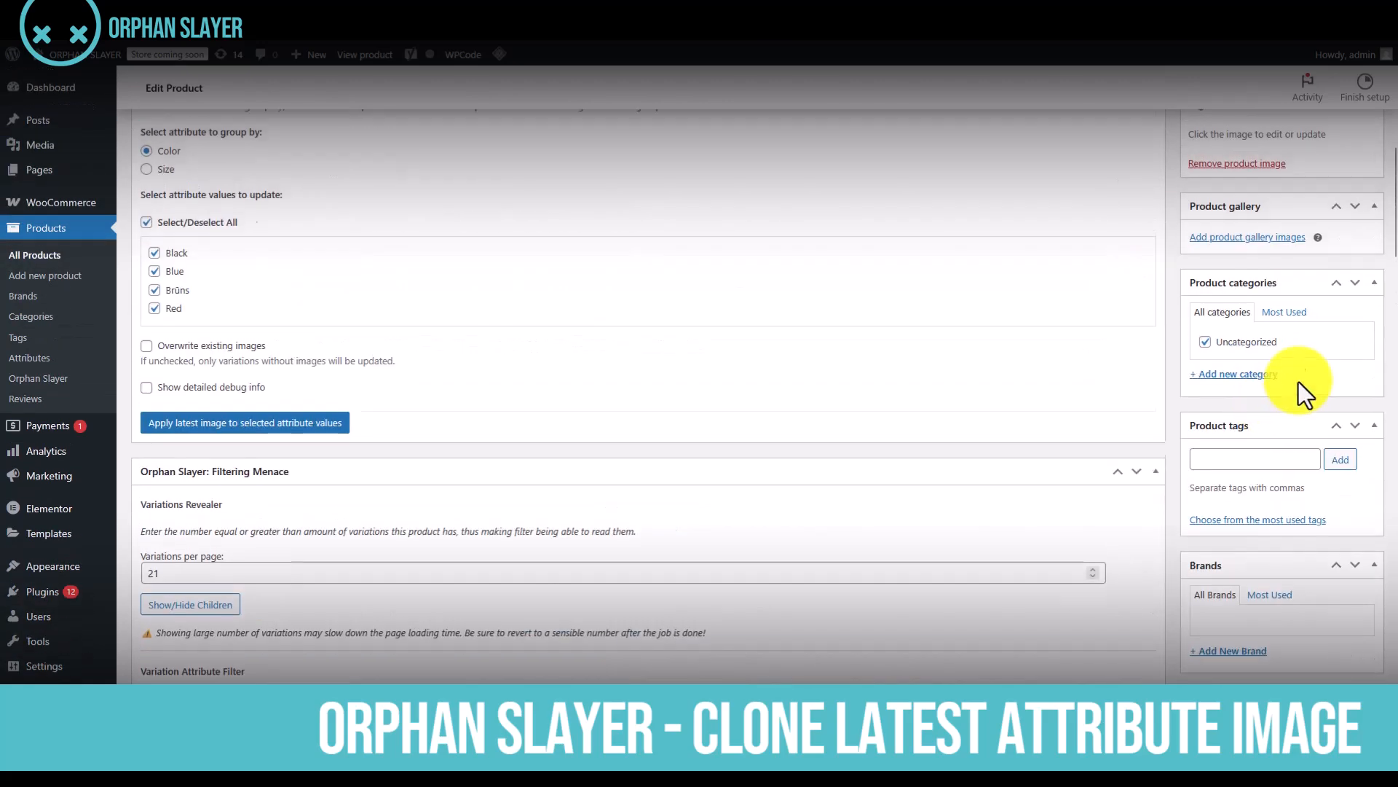
click(1350, 260)
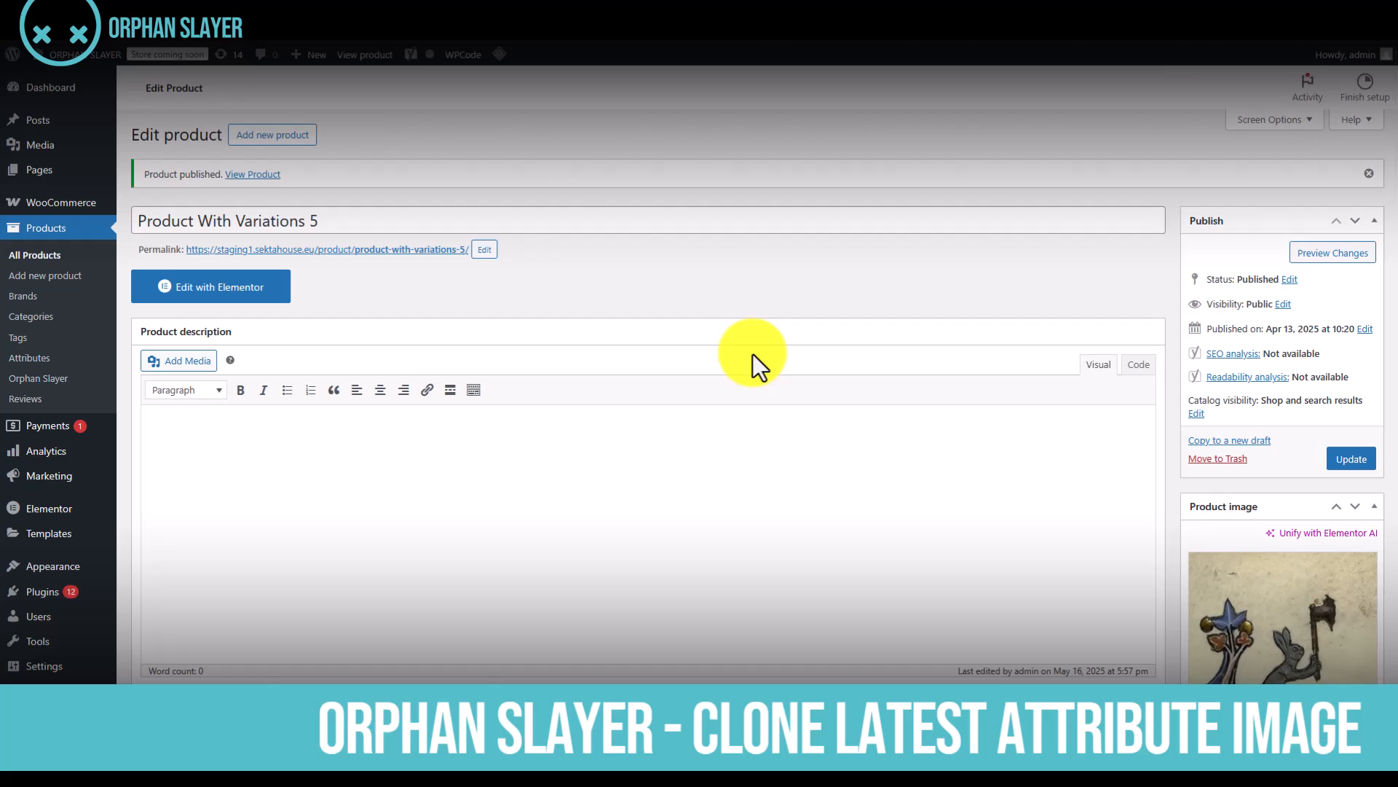
Open the product's variations list and expand the Blue L variation to check its saved image
scroll(641, 342, down, 14)
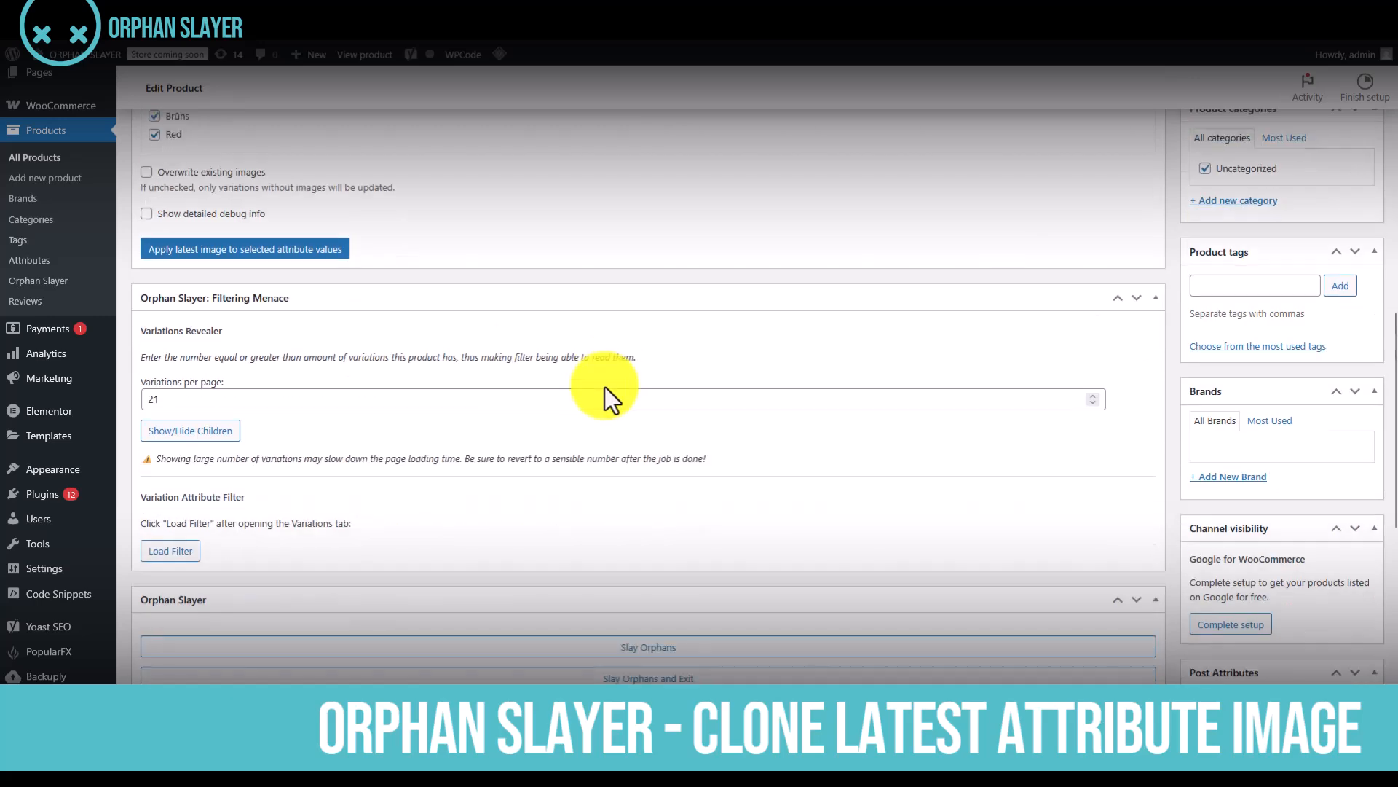
scroll(579, 412, down, 8)
scroll(292, 423, up, 2)
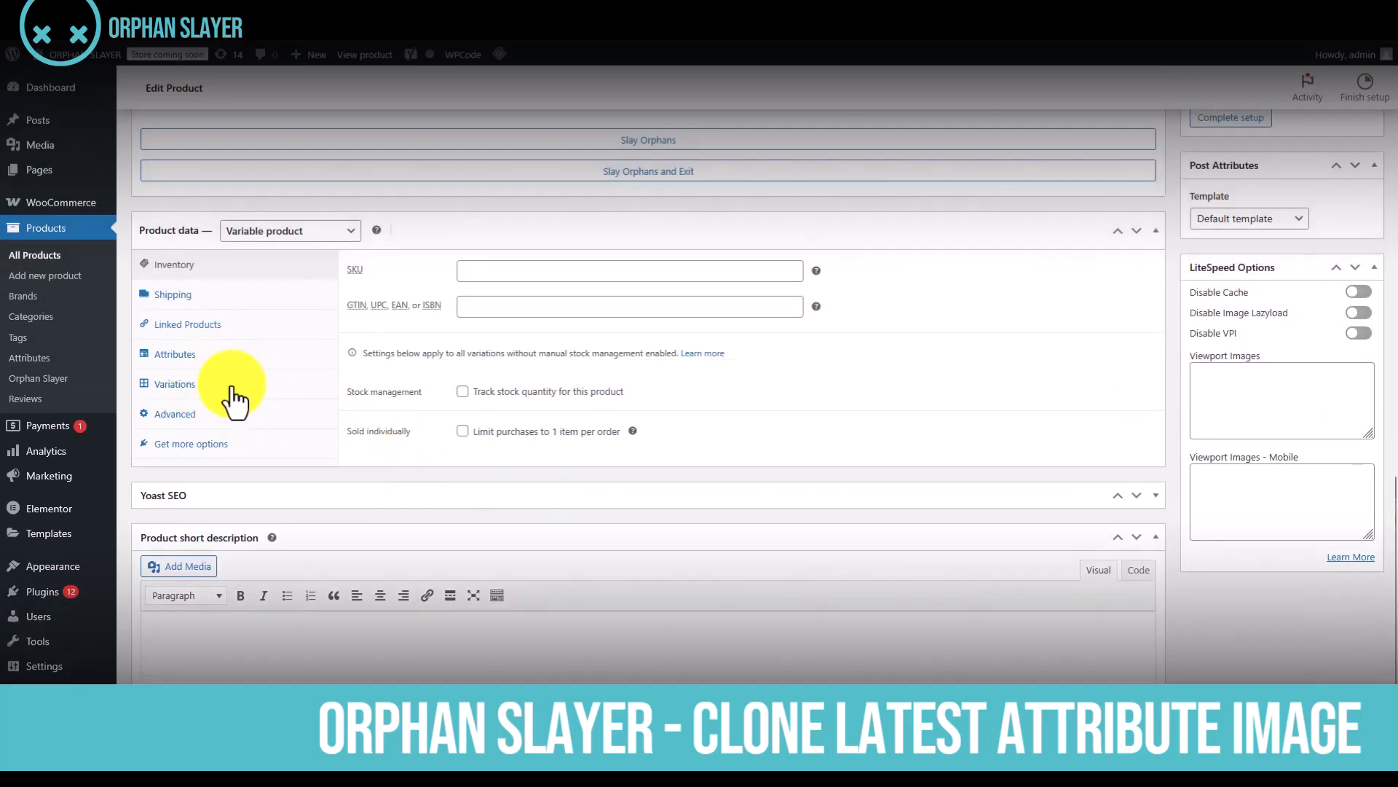
click(235, 397)
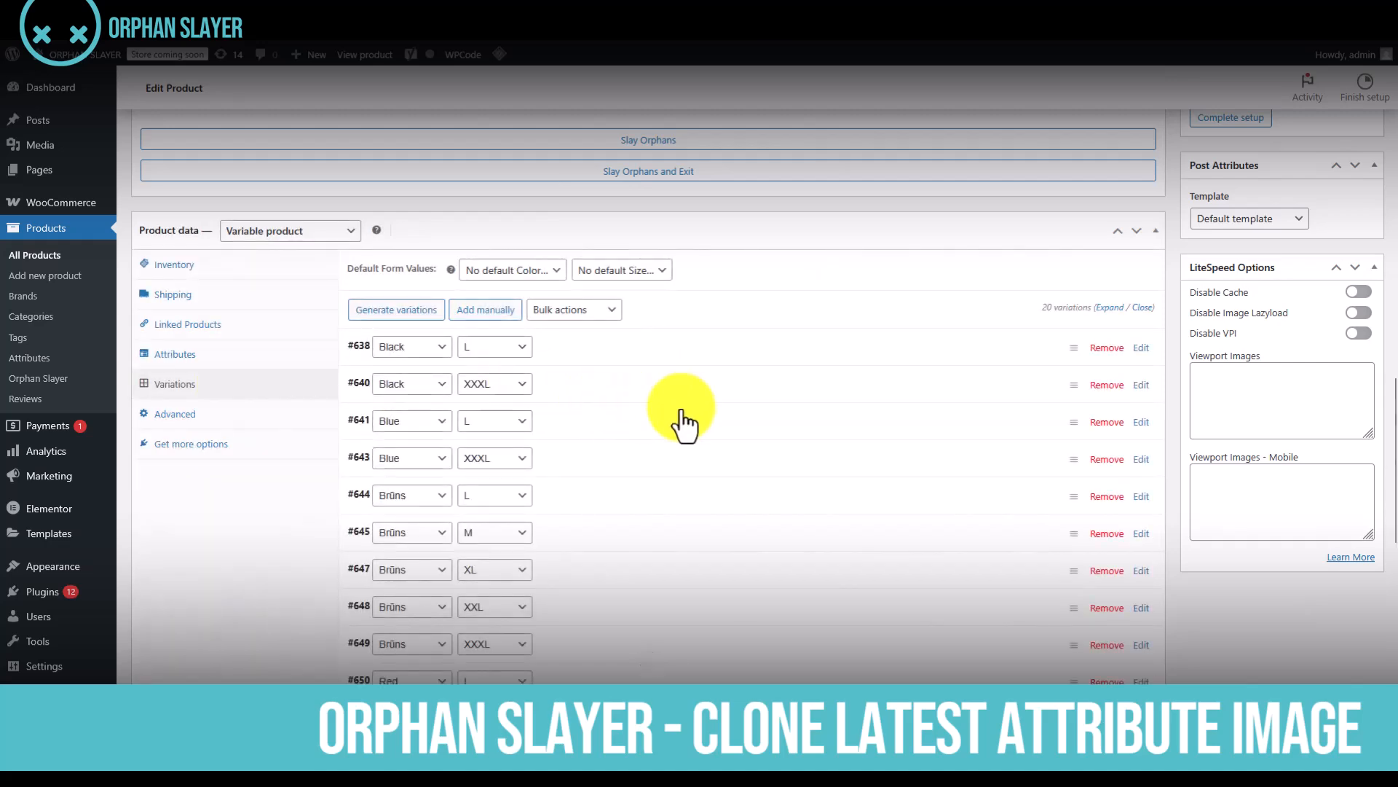
click(651, 435)
scroll(651, 435, down, 7)
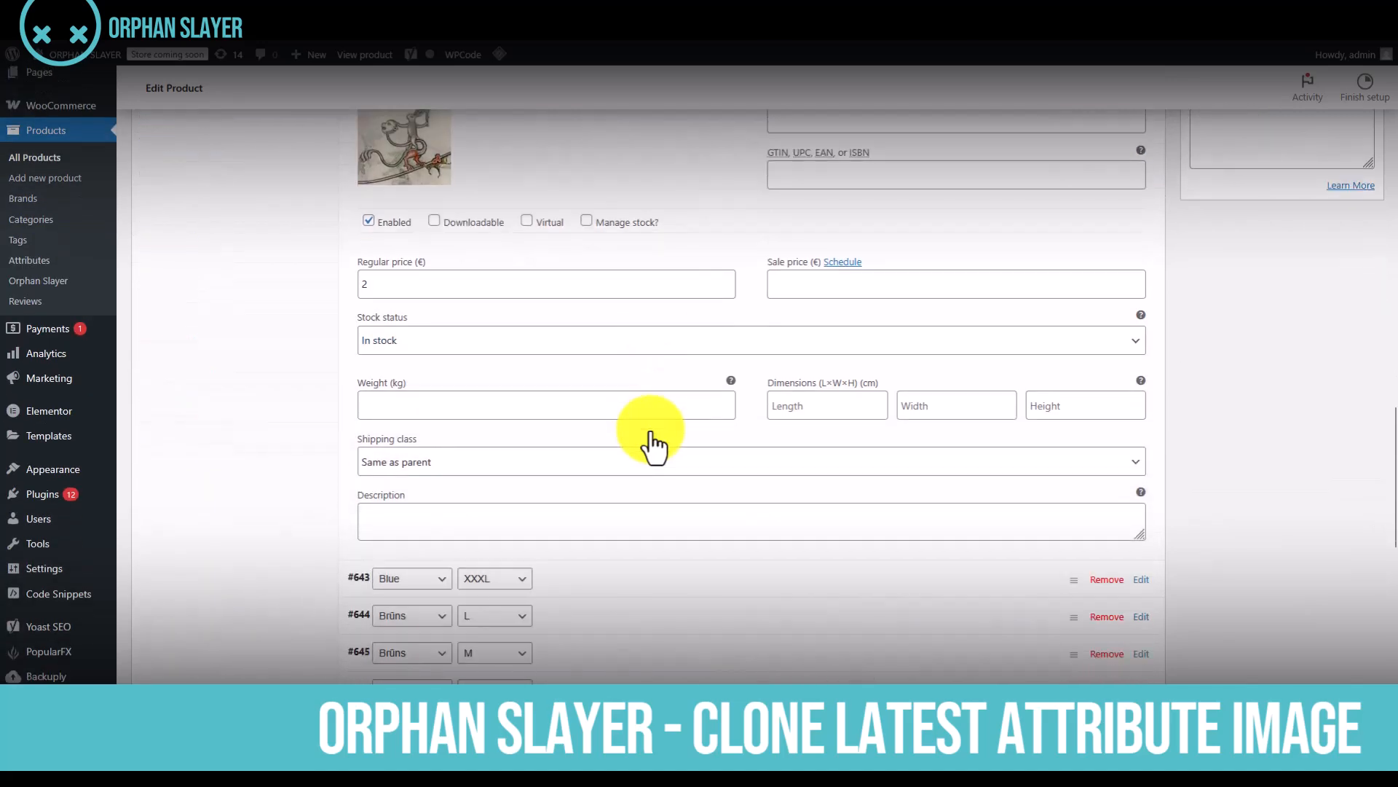
Expand the Blue XXXL and Blue M variations and compare their image slots with the saved Blue L image
click(621, 438)
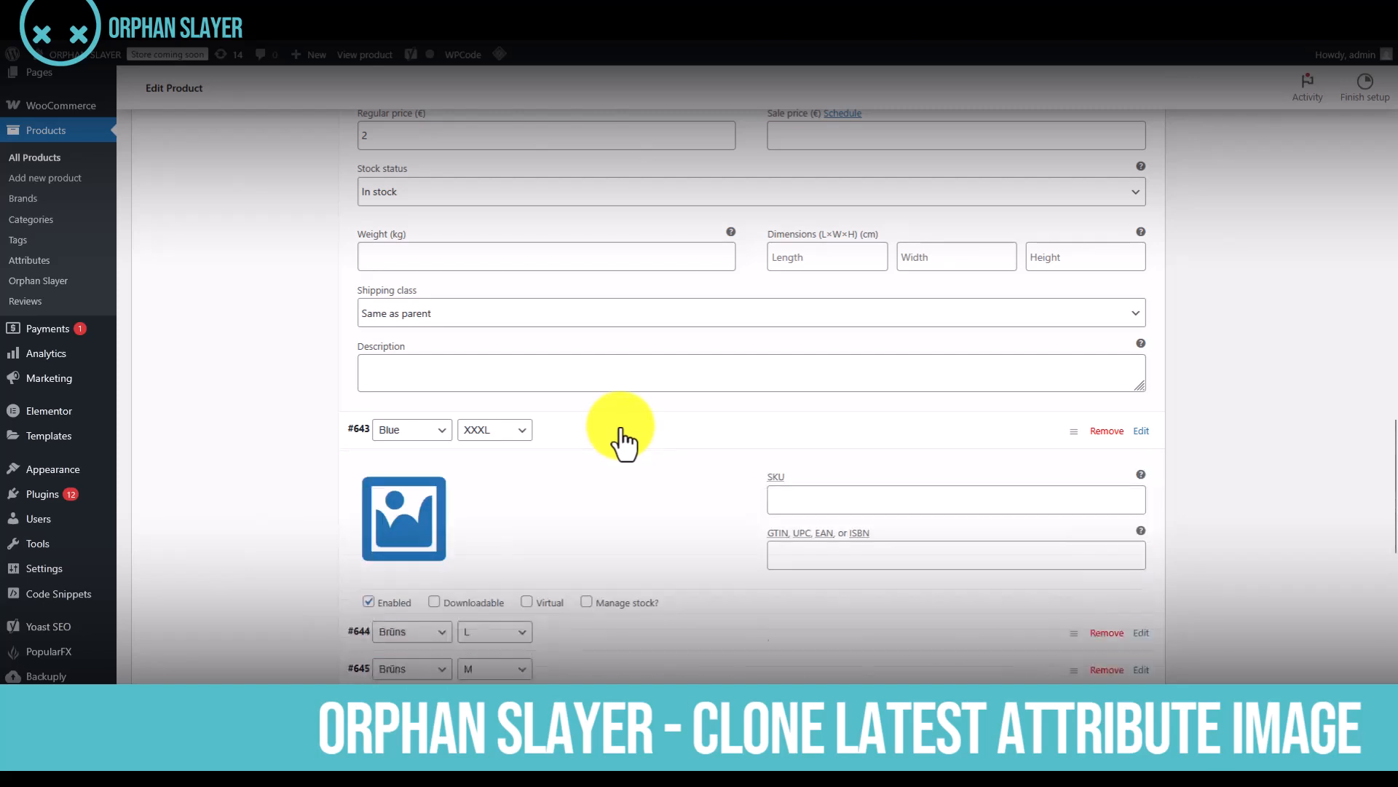
scroll(620, 427, down, 4)
scroll(621, 426, down, 6)
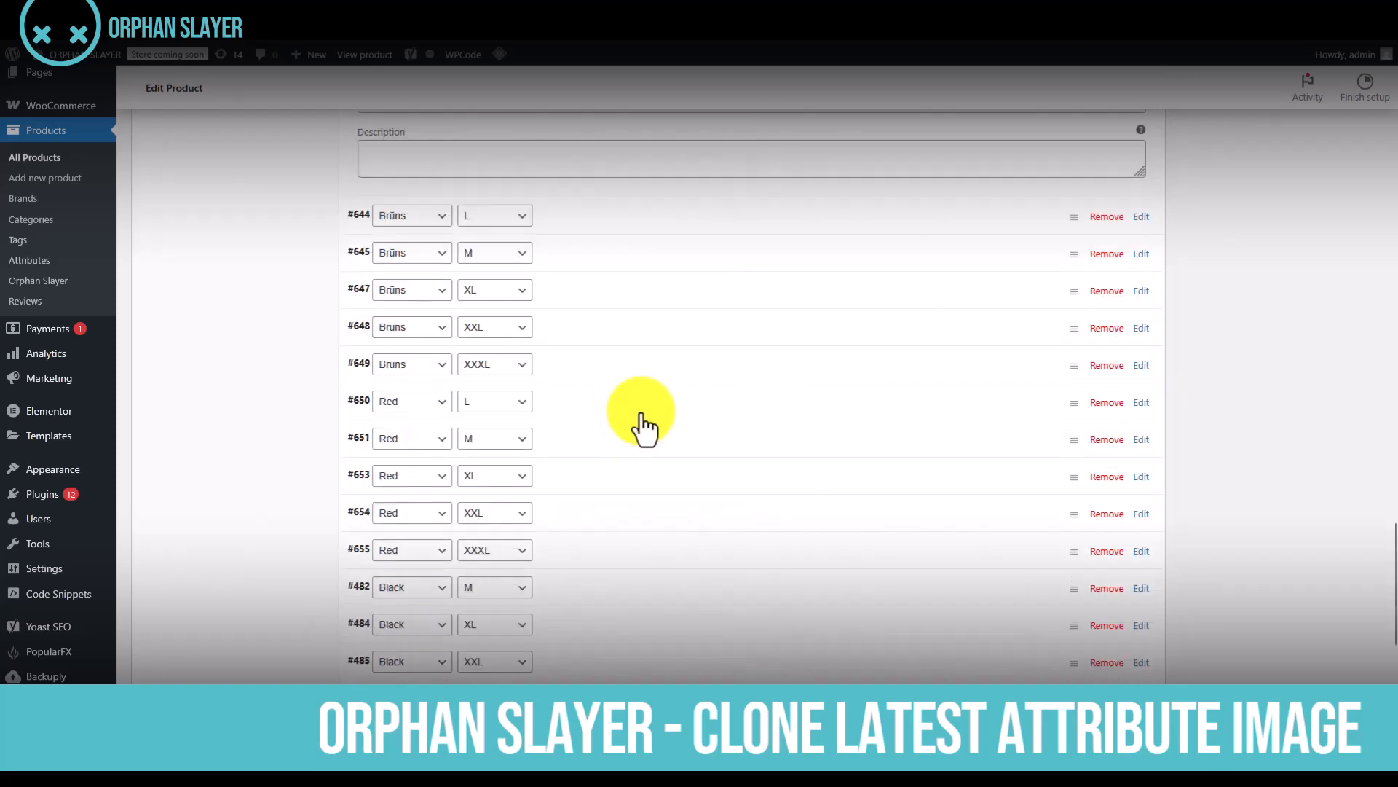
scroll(566, 501, down, 3)
scroll(568, 514, down, 2)
click(605, 406)
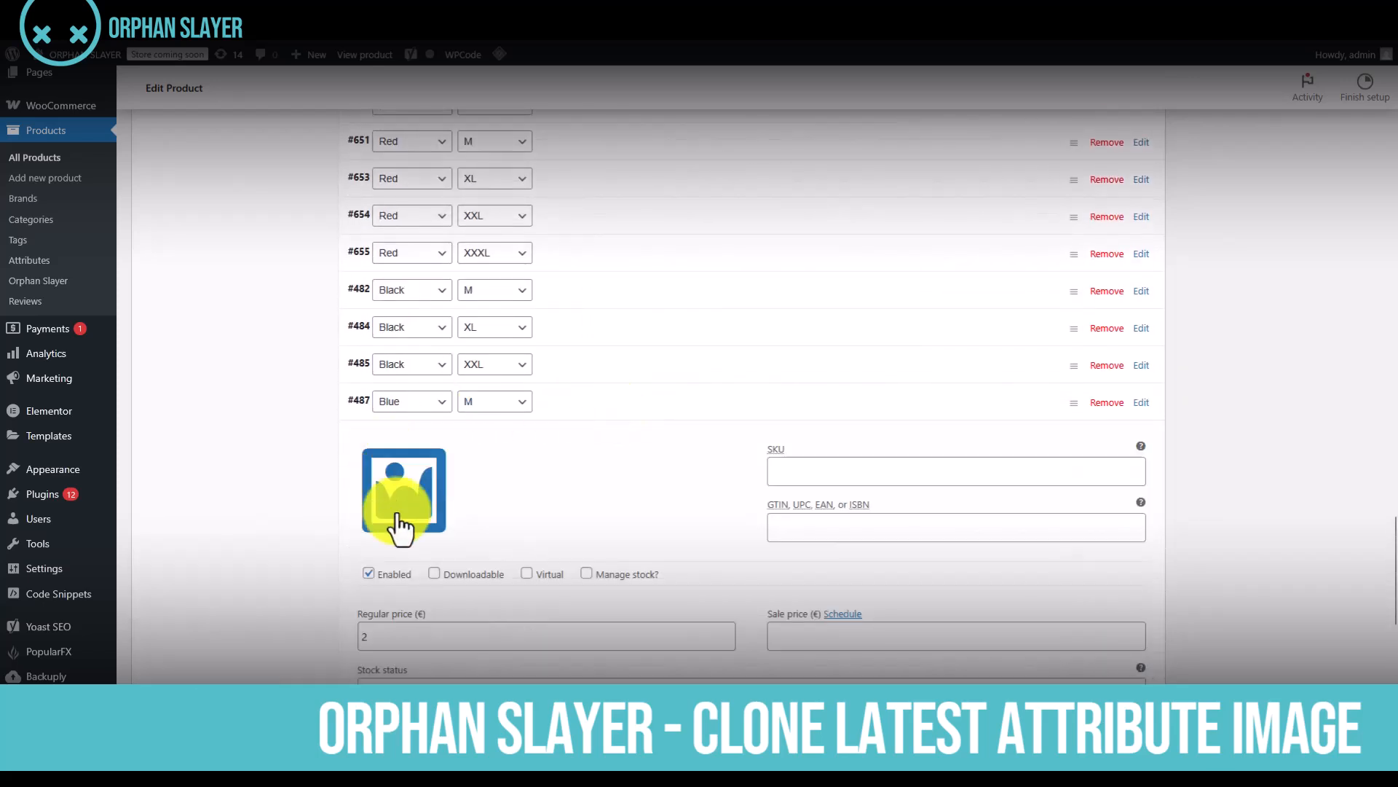
scroll(468, 553, up, 5)
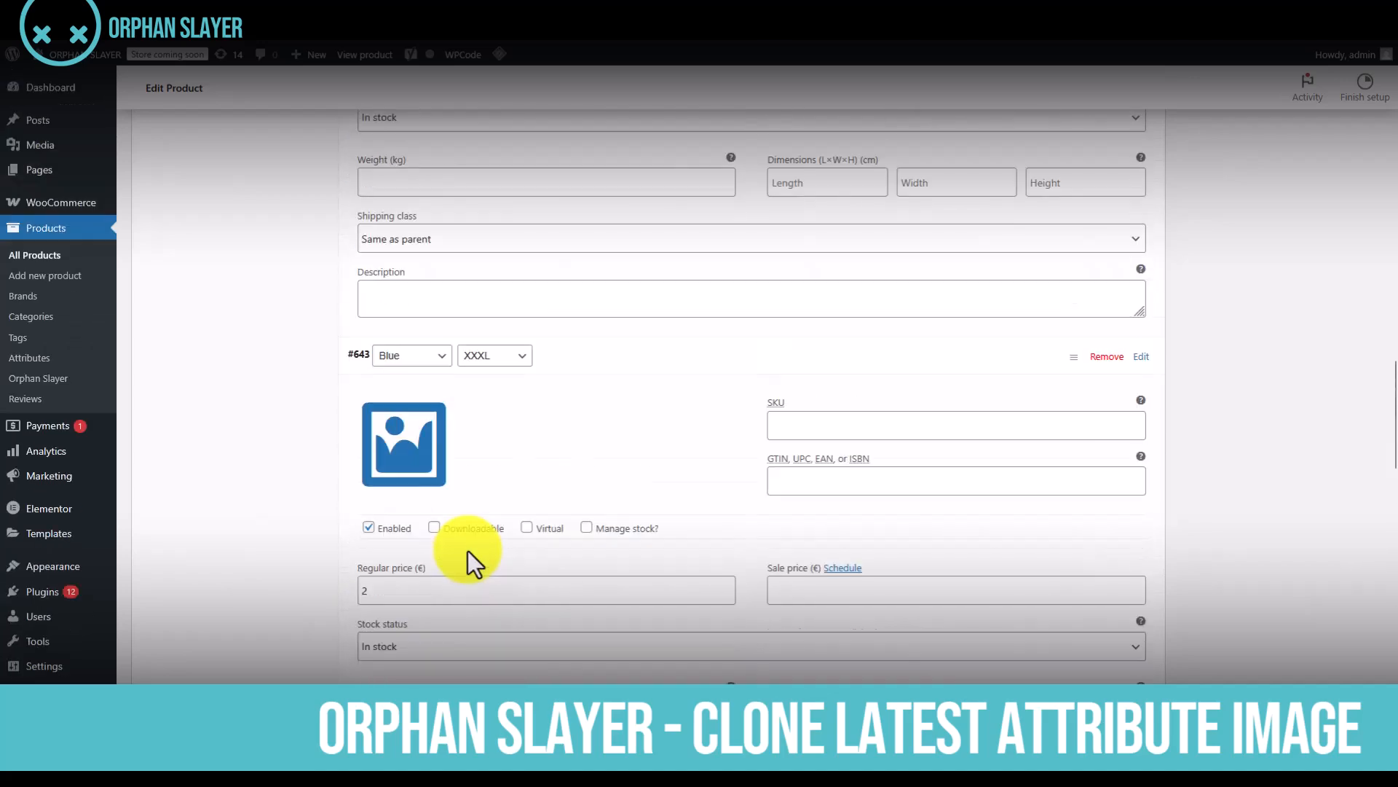
scroll(524, 526, up, 5)
scroll(524, 525, down, 5)
scroll(525, 526, up, 2)
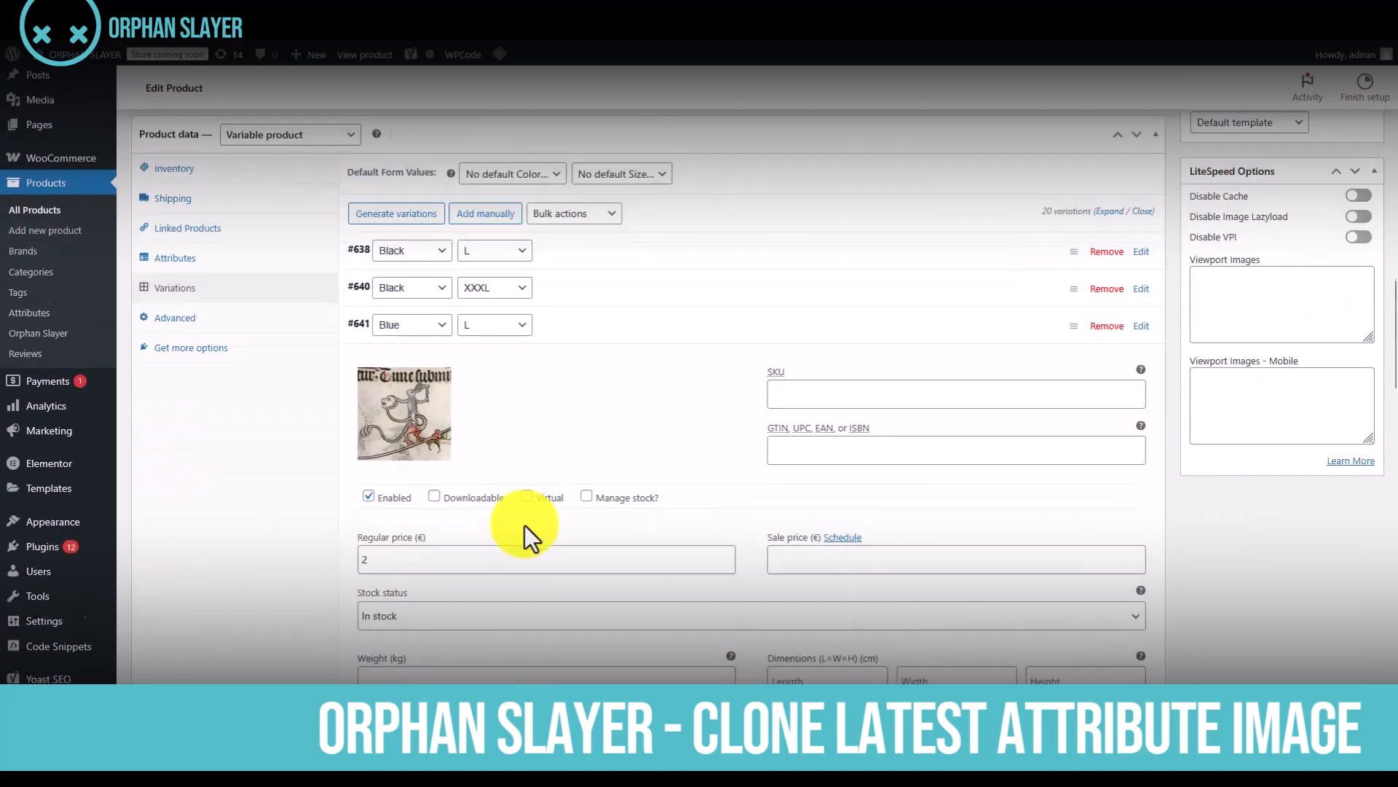
Apply the latest image to only the Blue color value, with overwriting of existing images enabled
scroll(524, 526, up, 12)
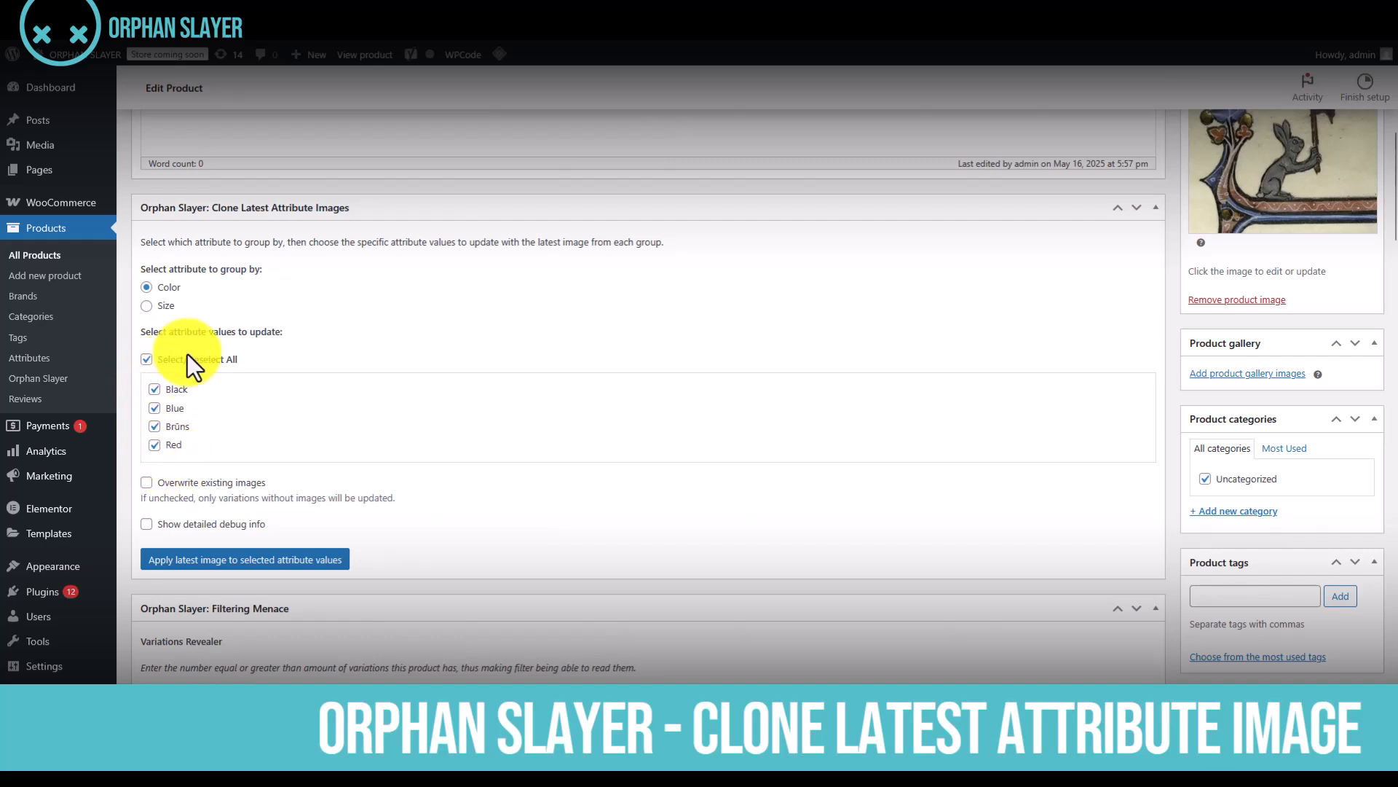
click(146, 360)
click(154, 408)
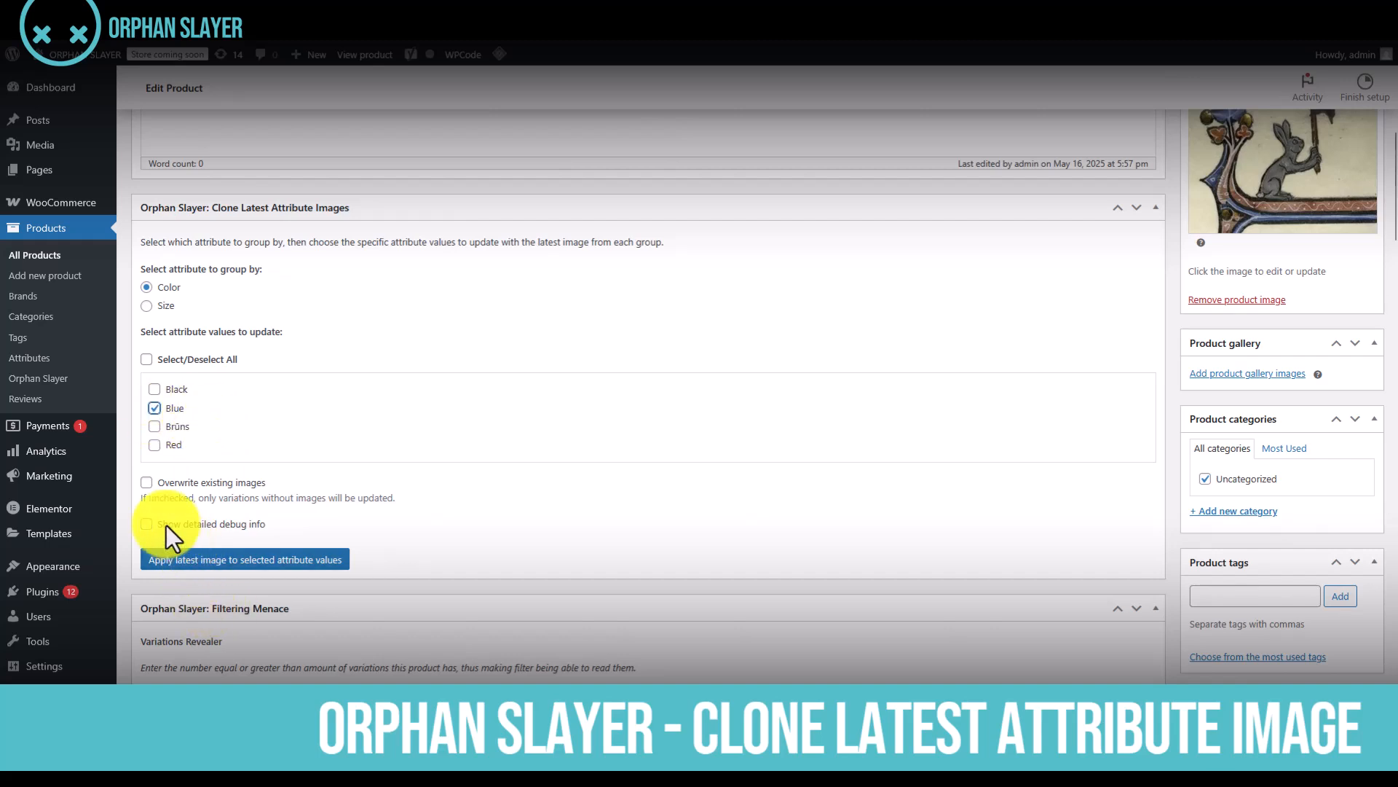
click(147, 483)
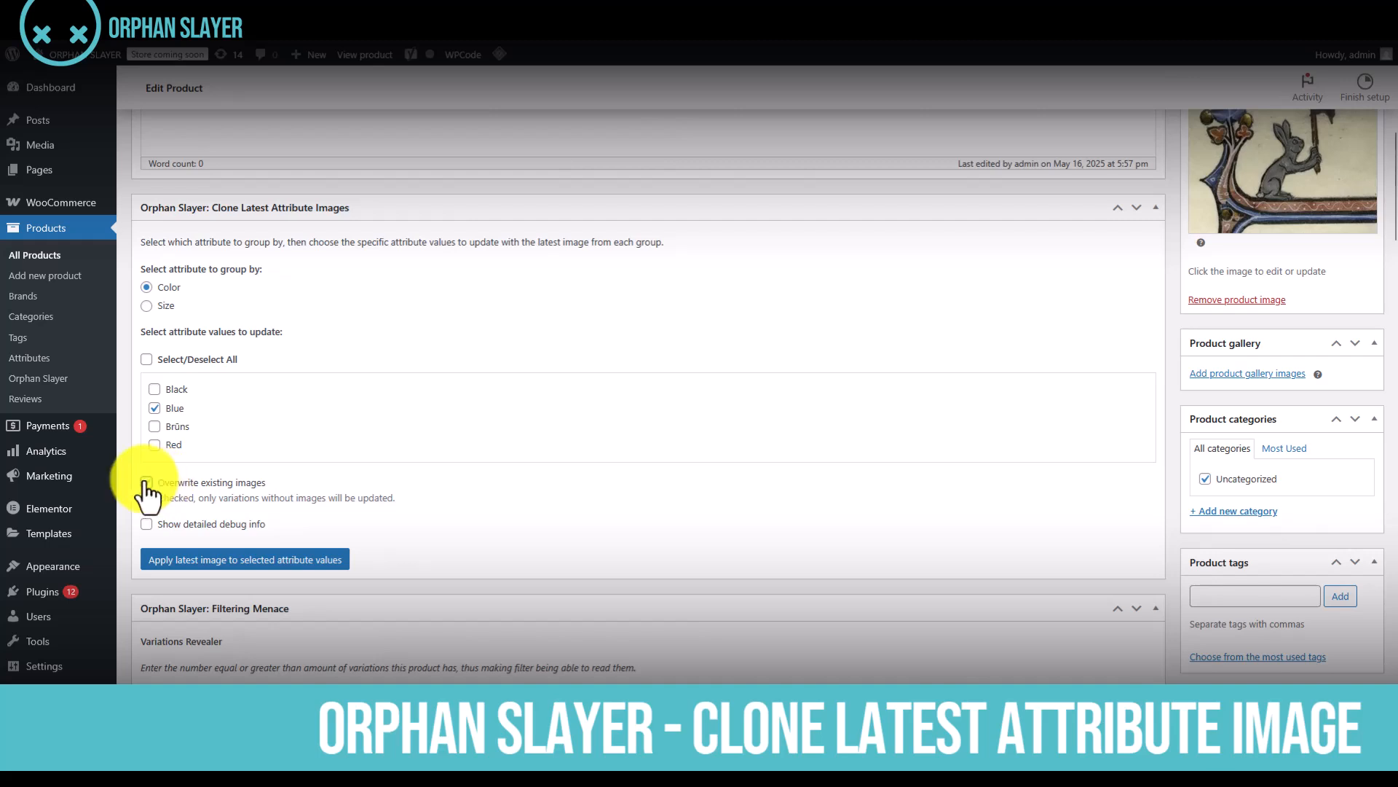
scroll(513, 526, down, 1)
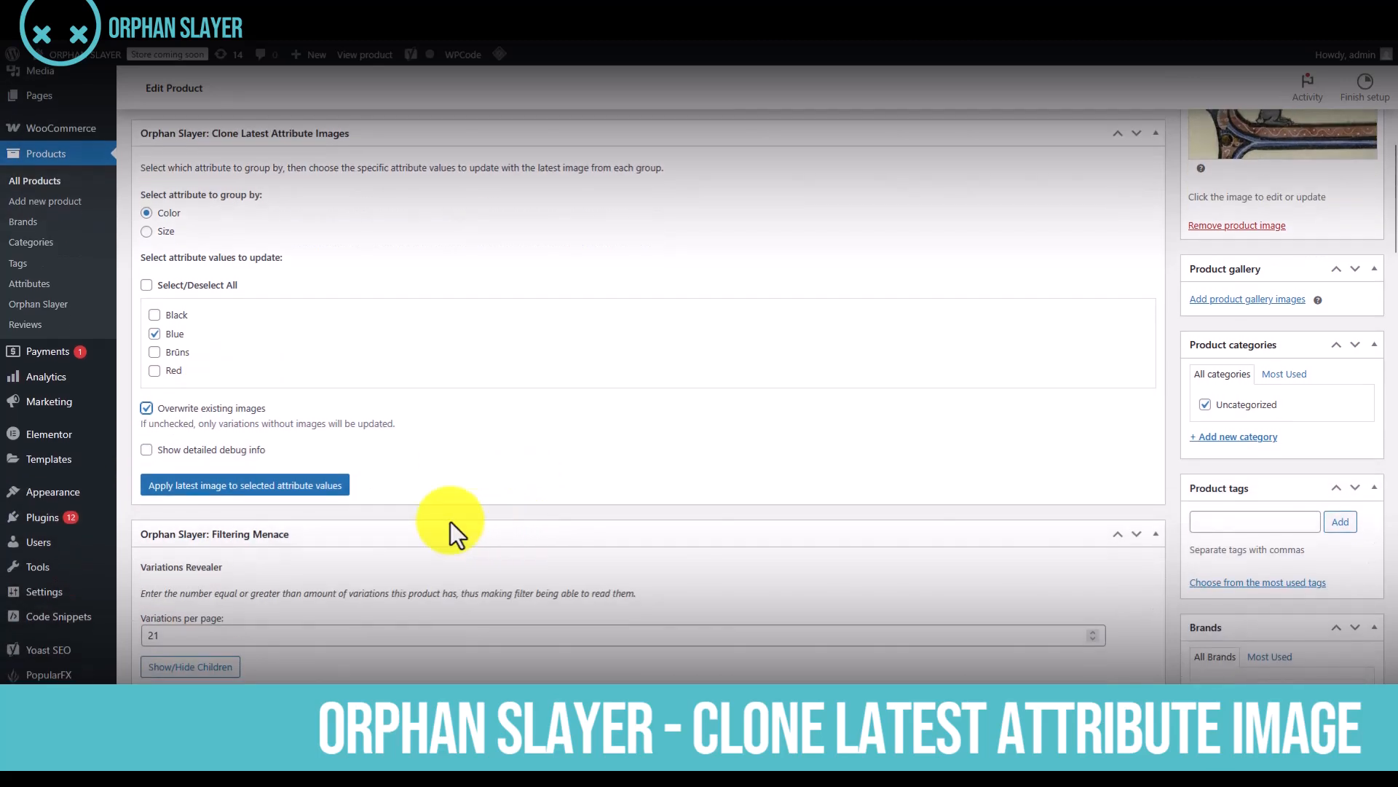
click(264, 491)
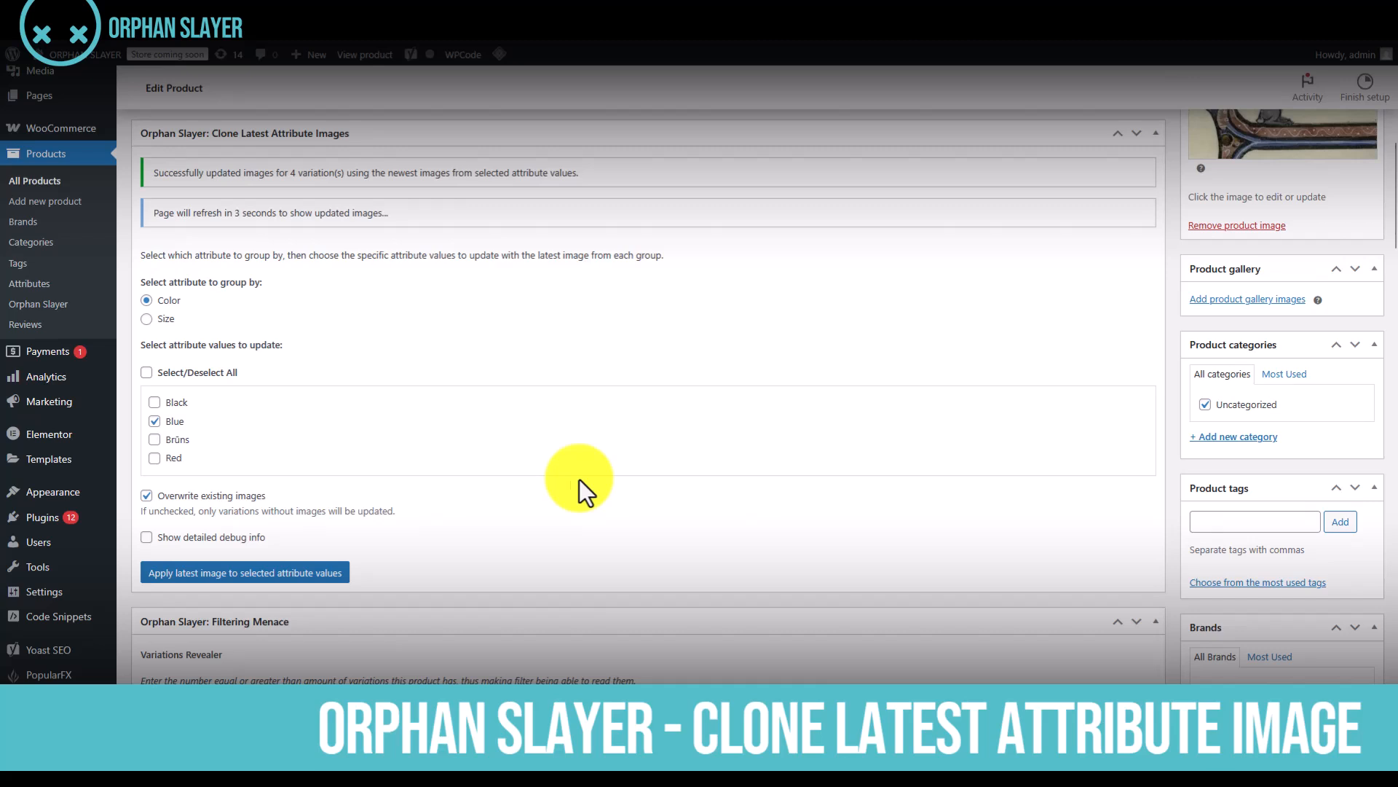
Read the notices about the image cloning and clear the text selection once the page has refreshed
drag(217, 172, 424, 186)
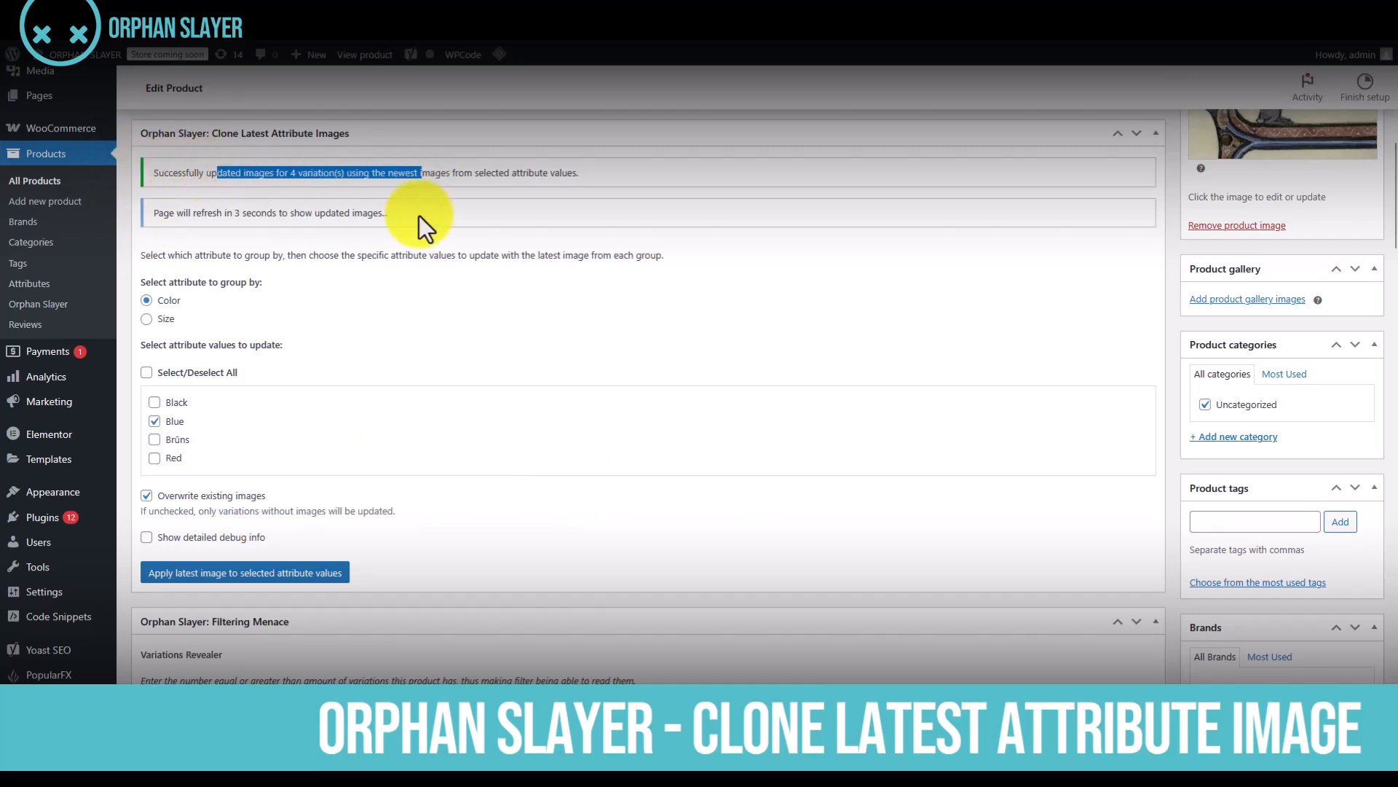
drag(216, 211, 219, 220)
scroll(218, 211, up, 8)
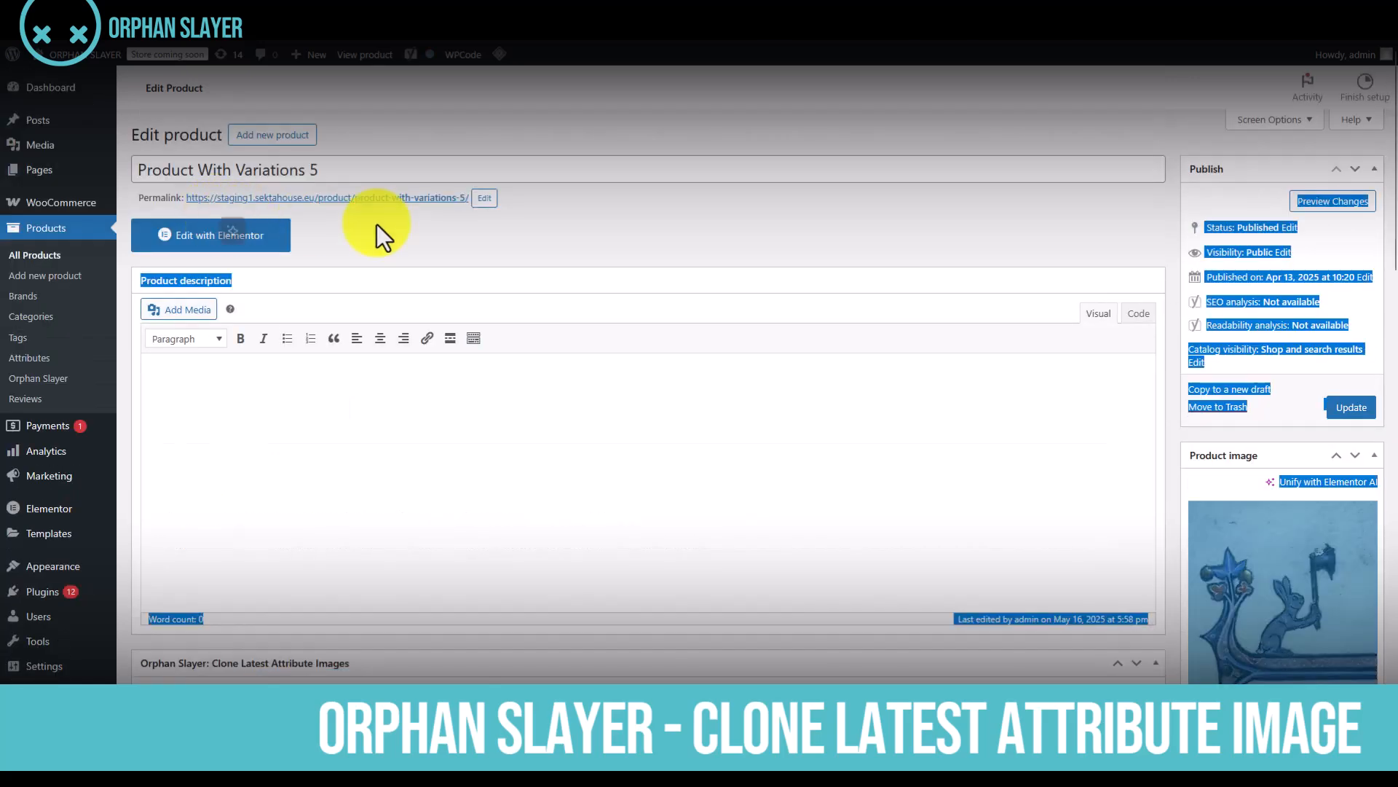
click(547, 252)
Load the variation attribute filter and filter the variations by Color with the value blue
scroll(423, 423, down, 12)
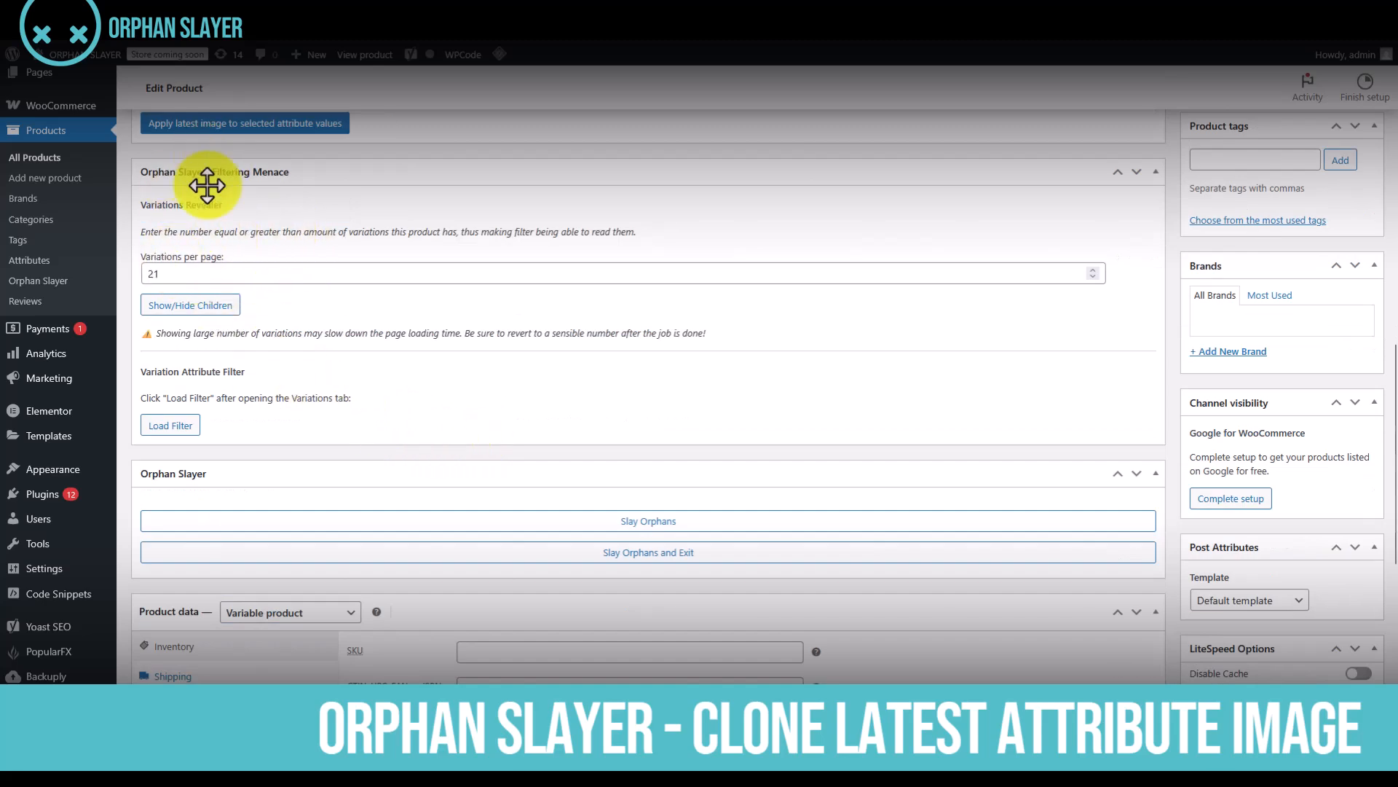
click(174, 427)
click(210, 443)
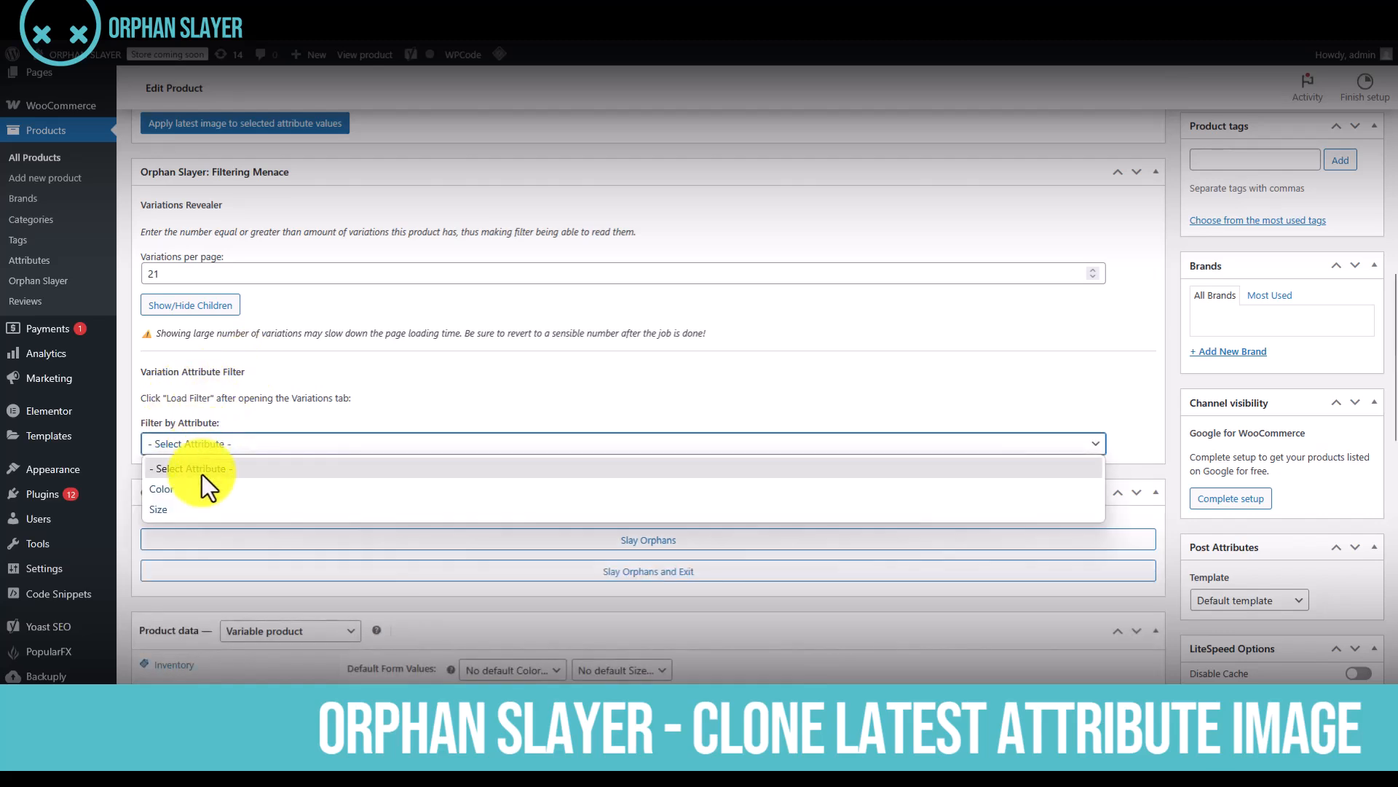
click(198, 491)
click(188, 472)
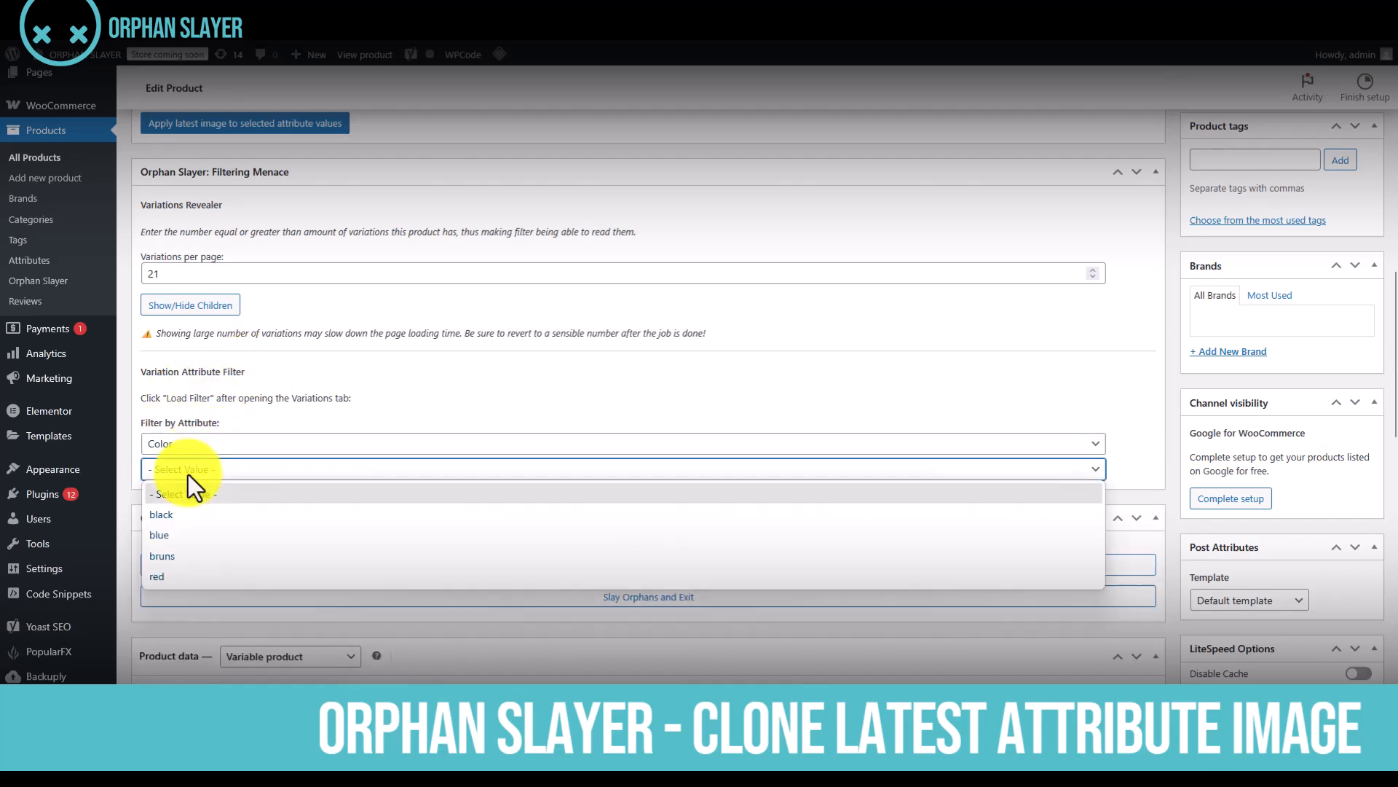
click(188, 536)
Expand the Blue XXXL, M, XL, XXL and L variations to check the image assigned to each
scroll(313, 405, down, 7)
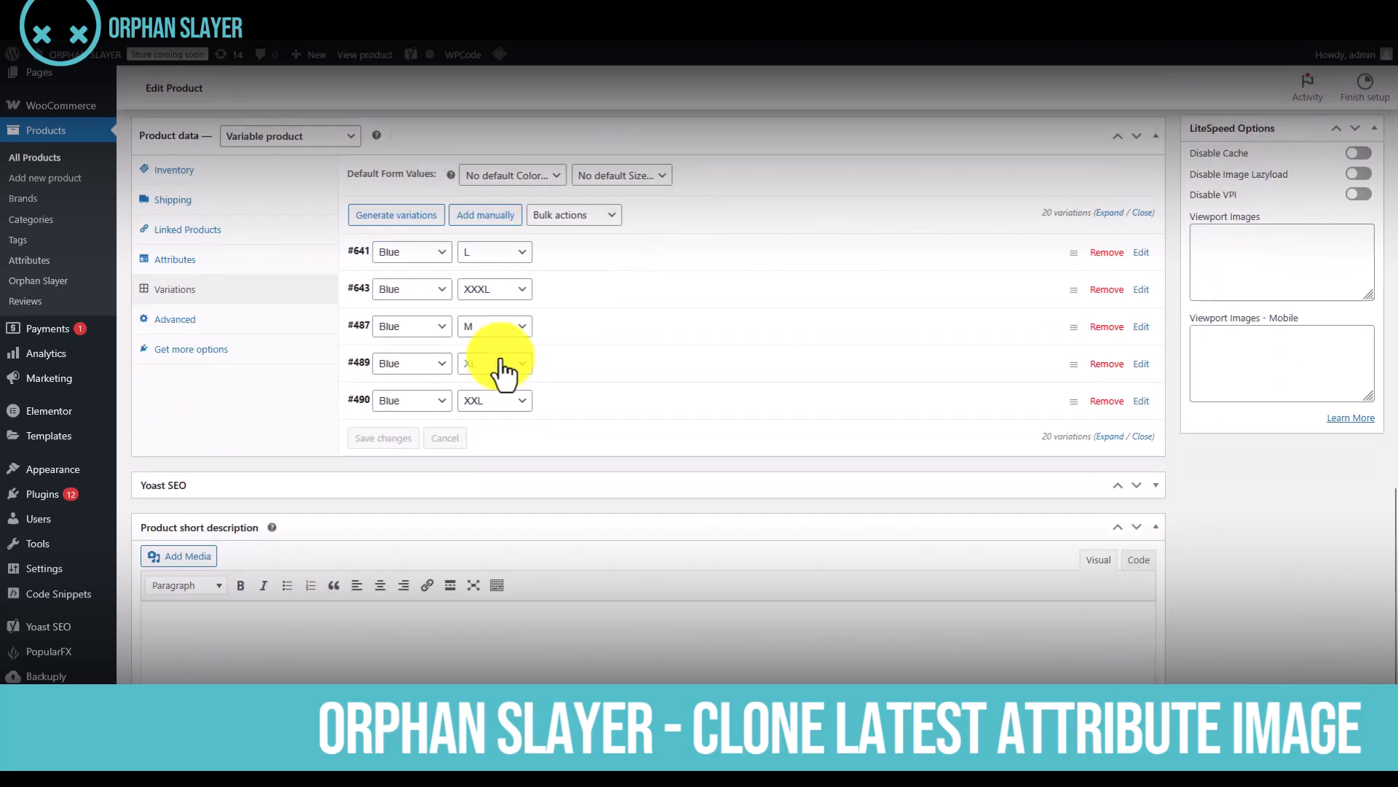
click(624, 300)
scroll(624, 343, down, 5)
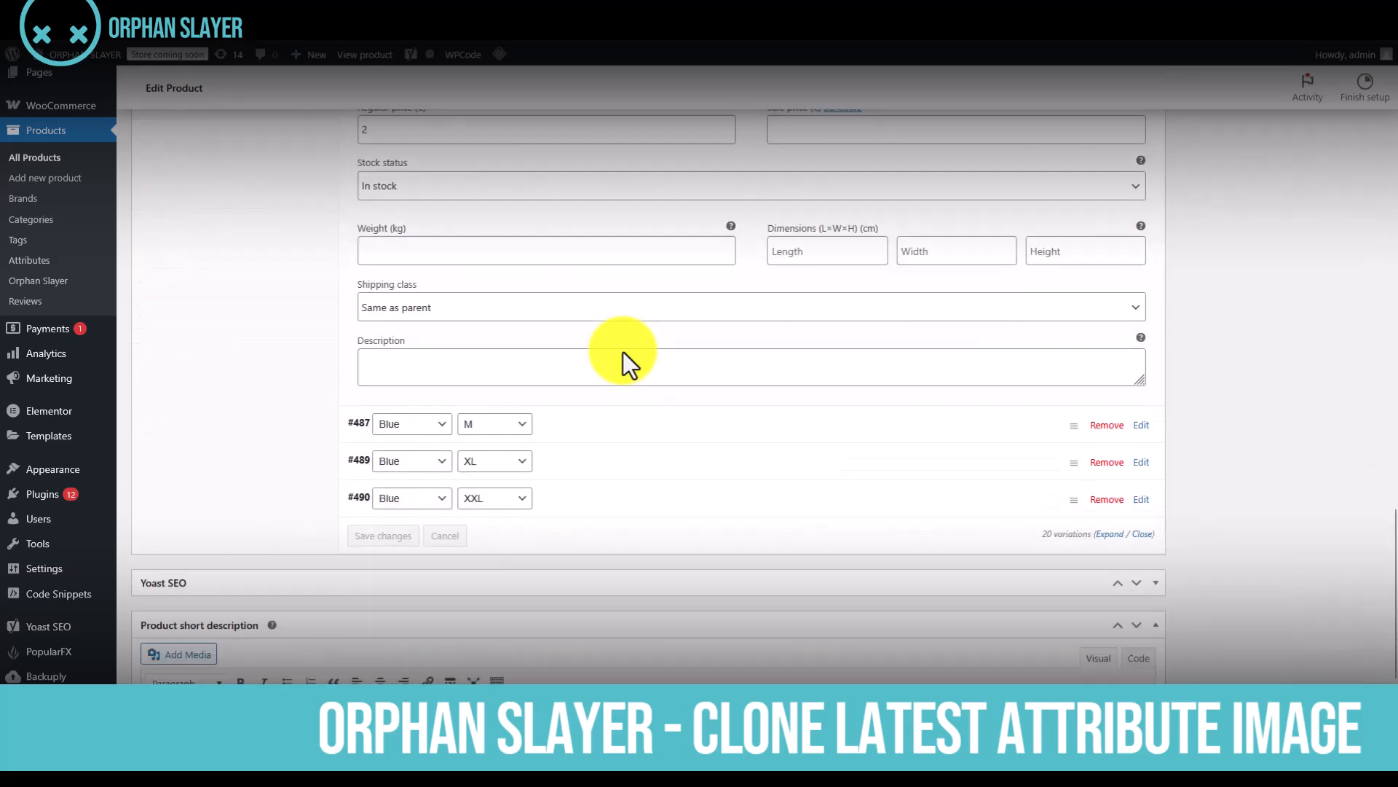
scroll(622, 353, down, 1)
click(601, 381)
scroll(600, 387, down, 5)
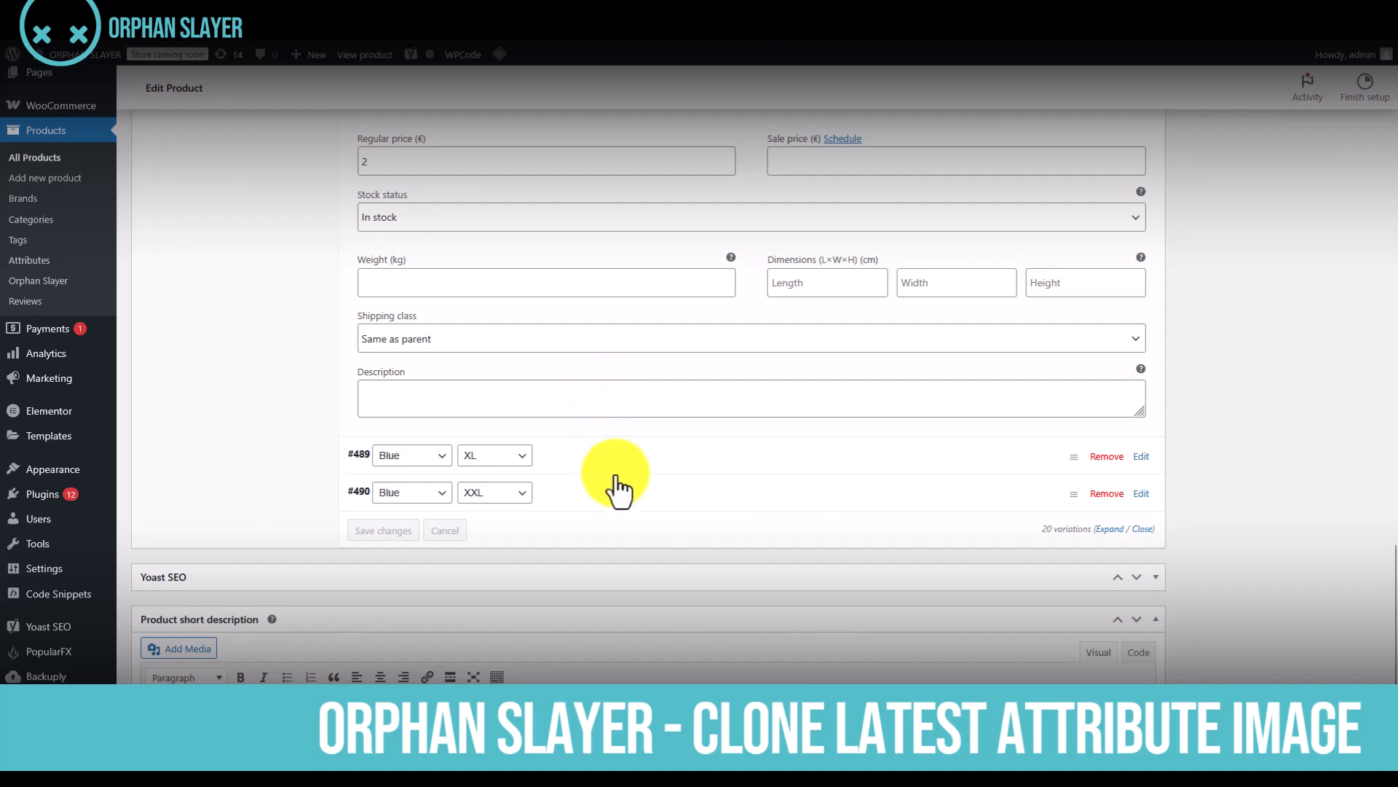
click(612, 464)
scroll(612, 470, down, 5)
click(618, 542)
scroll(619, 547, down, 10)
scroll(609, 550, down, 7)
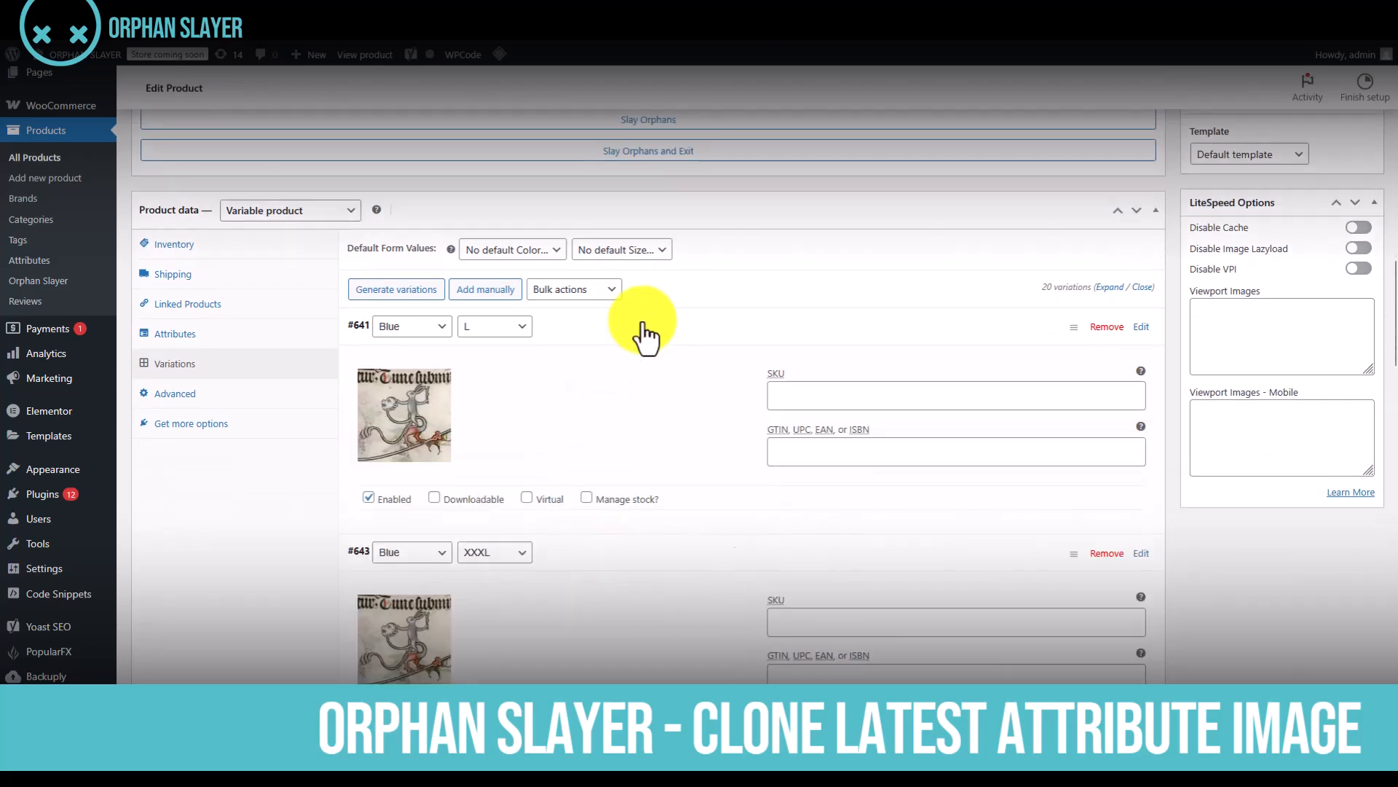
click(644, 335)
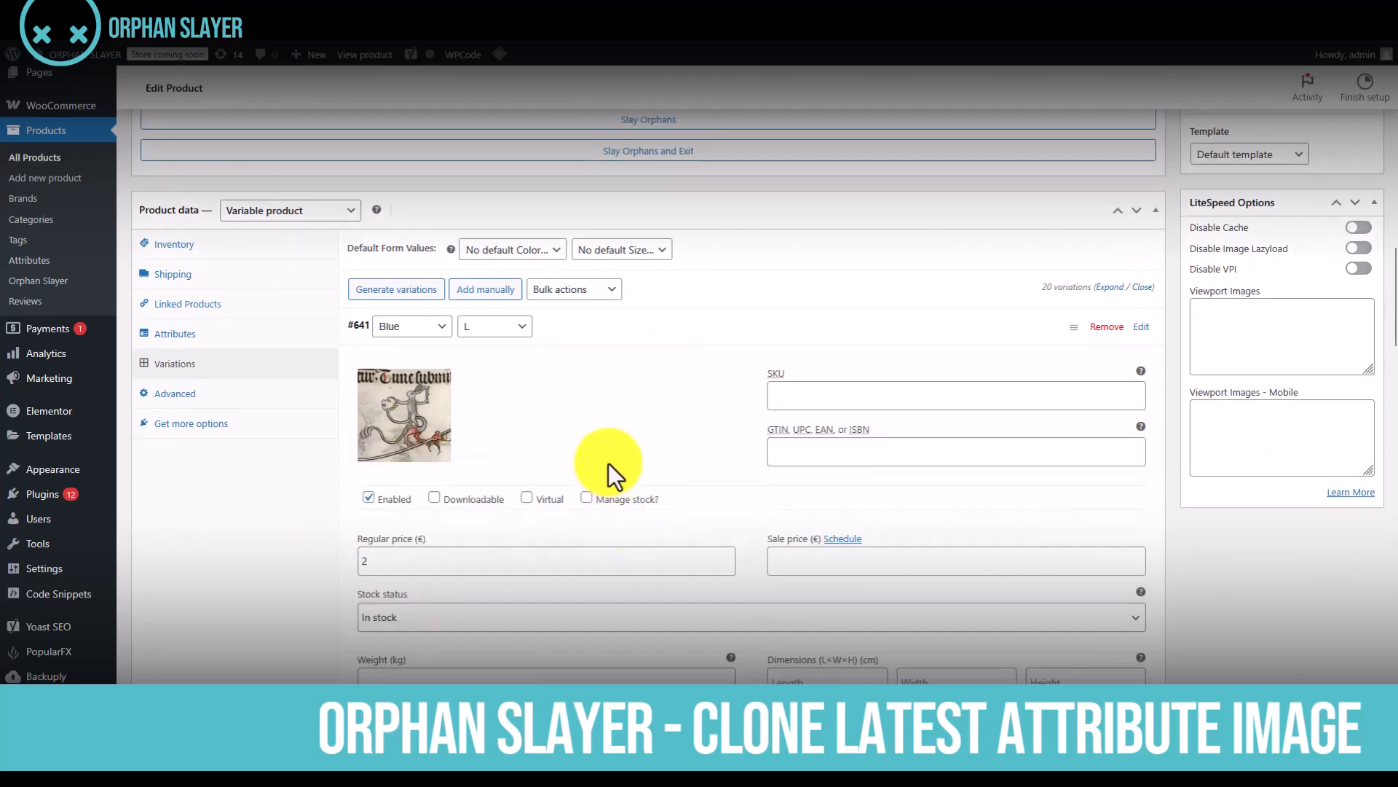
scroll(609, 463, up, 4)
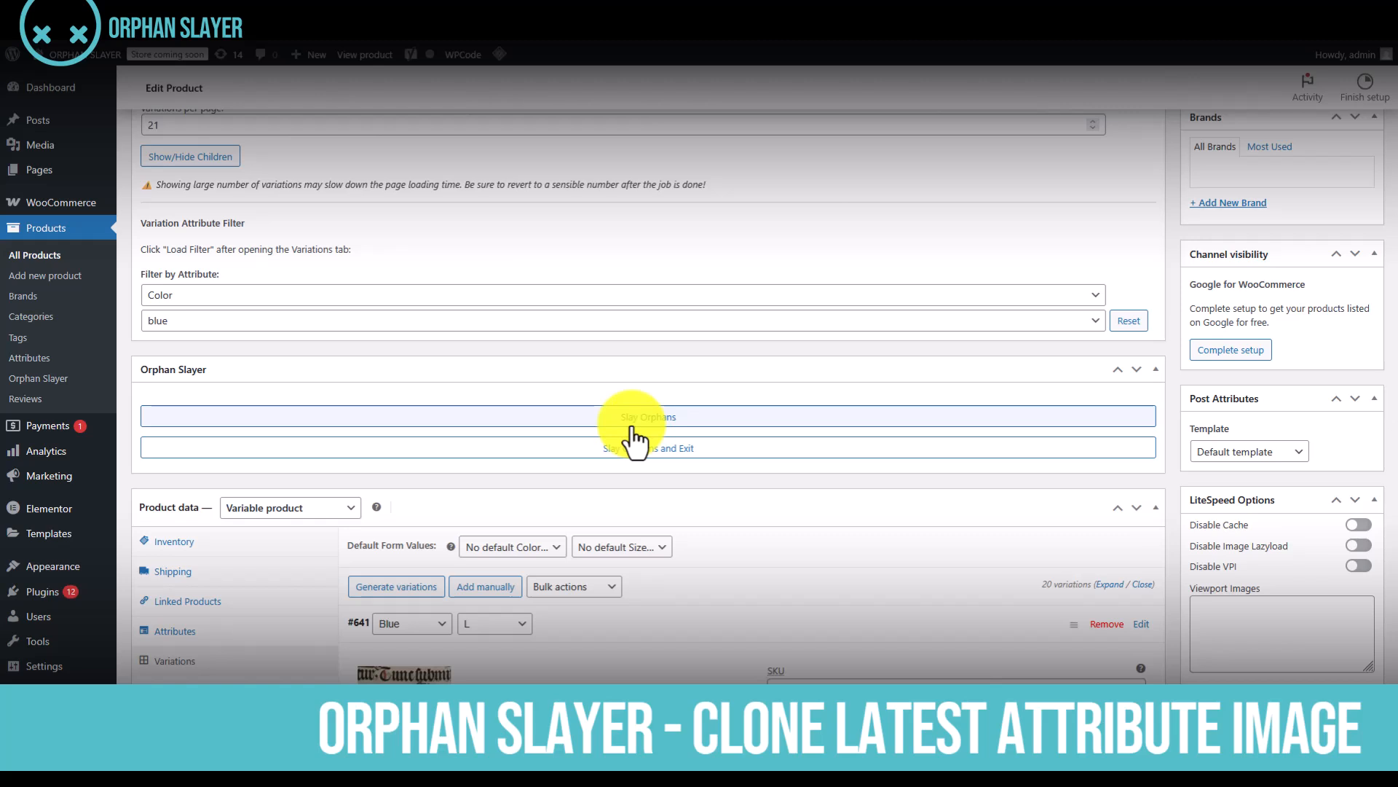
scroll(626, 554, down, 4)
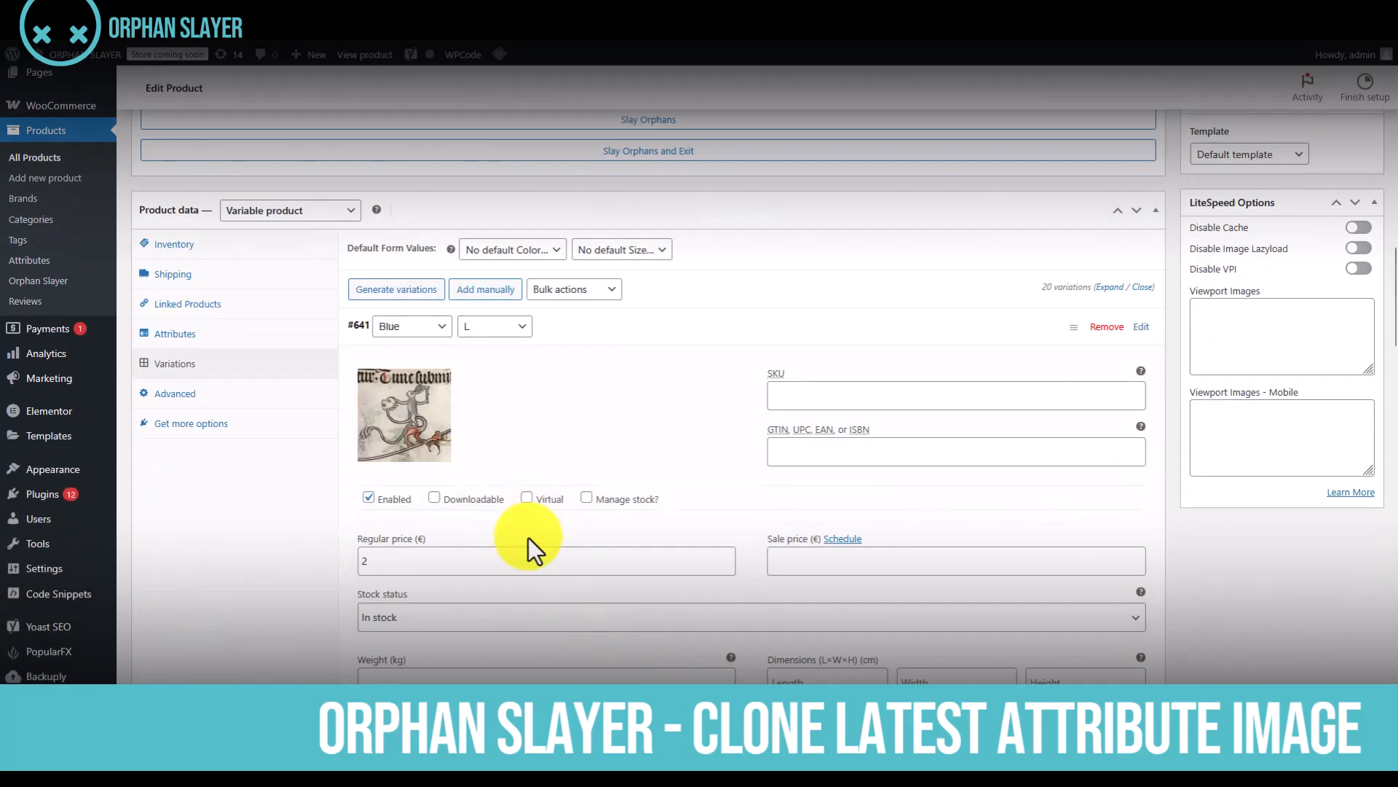
scroll(539, 453, up, 4)
scroll(539, 466, up, 2)
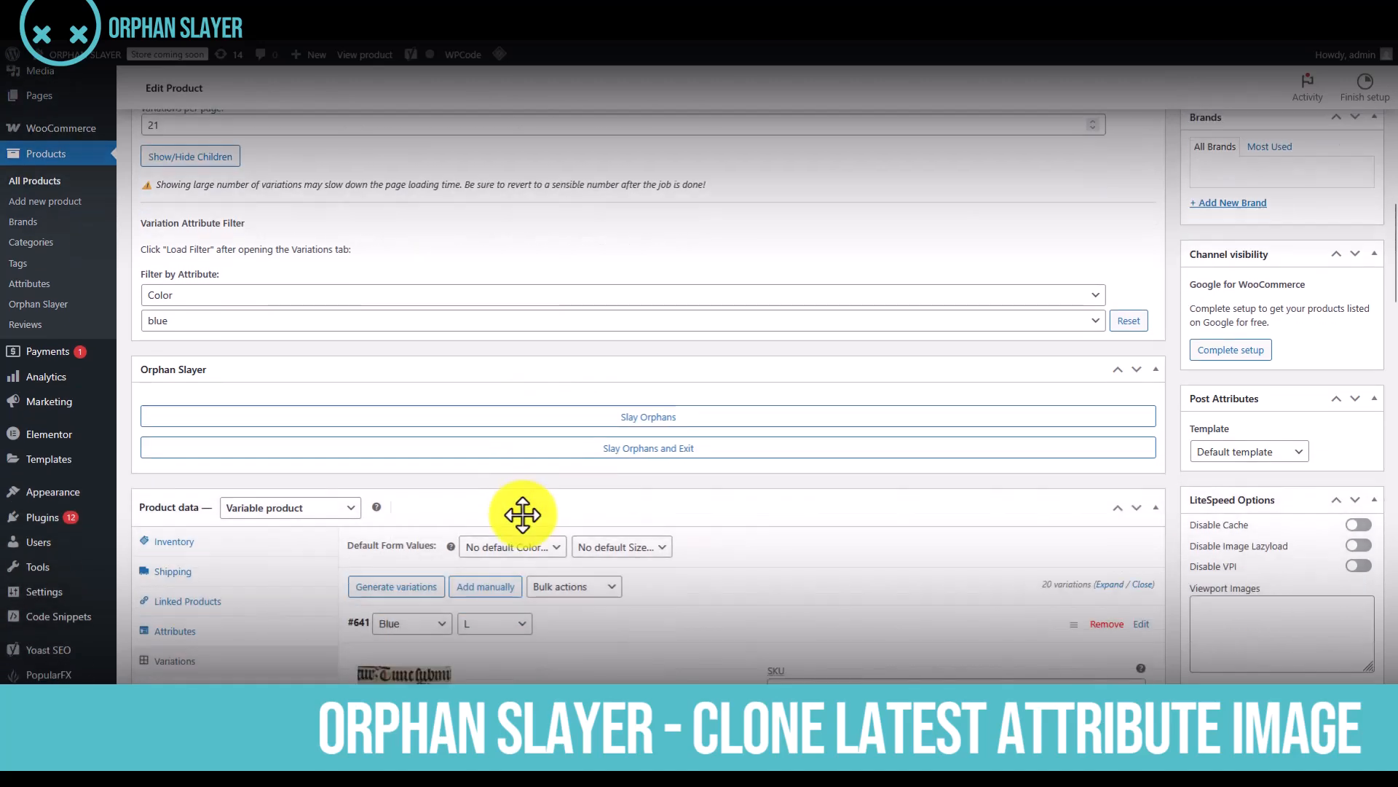
scroll(517, 517, up, 5)
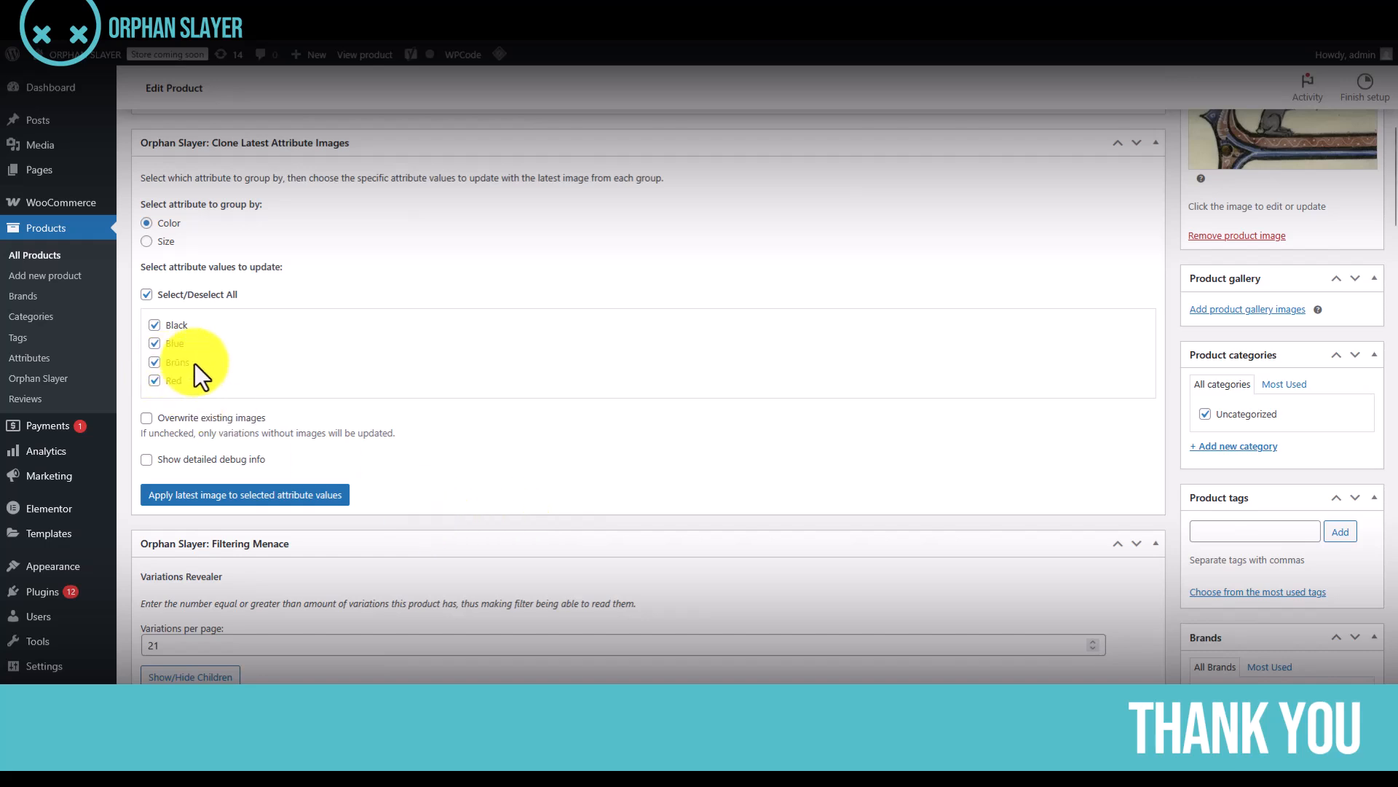
mouse_move(191, 368)
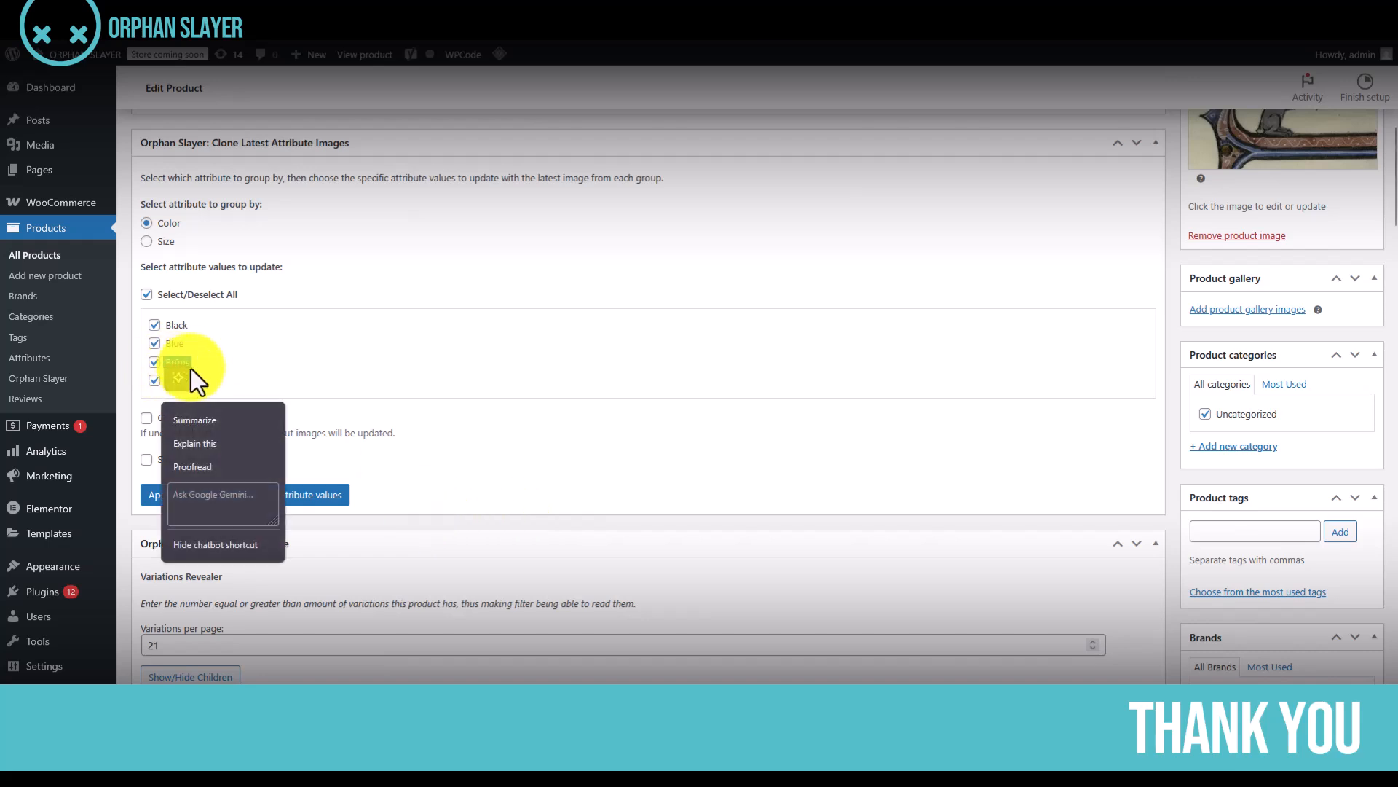
click(291, 368)
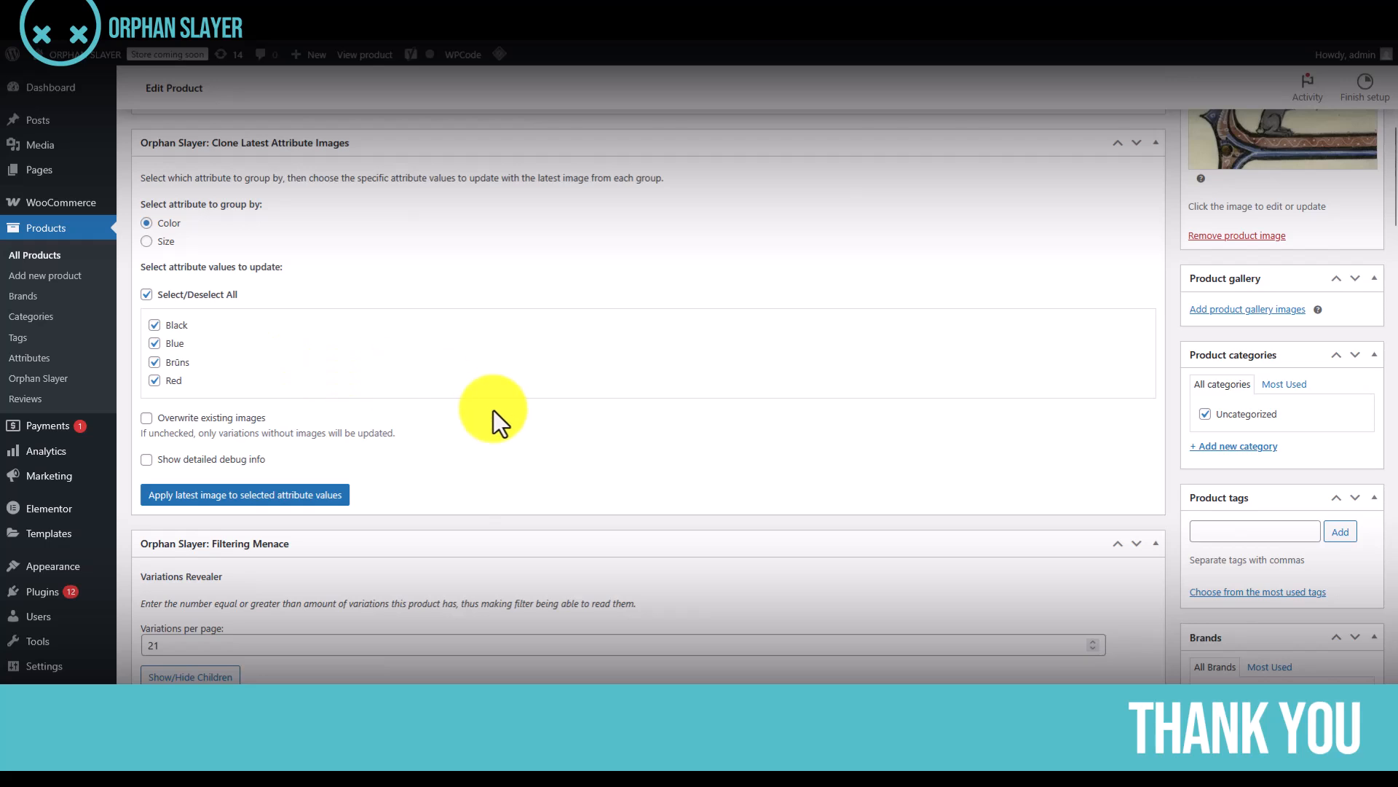